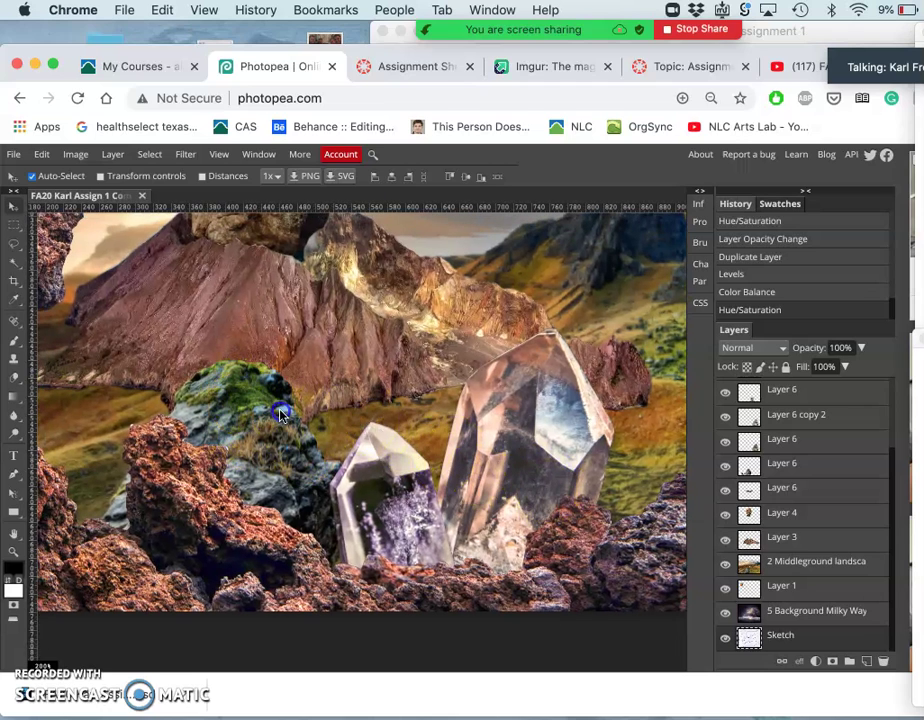
Step: Select the mossy rock's layer and toggle its visibility to check which object it holds
{"action": "left_click_drag", "start_coordinate": [310, 412], "coordinate": [355, 427]}
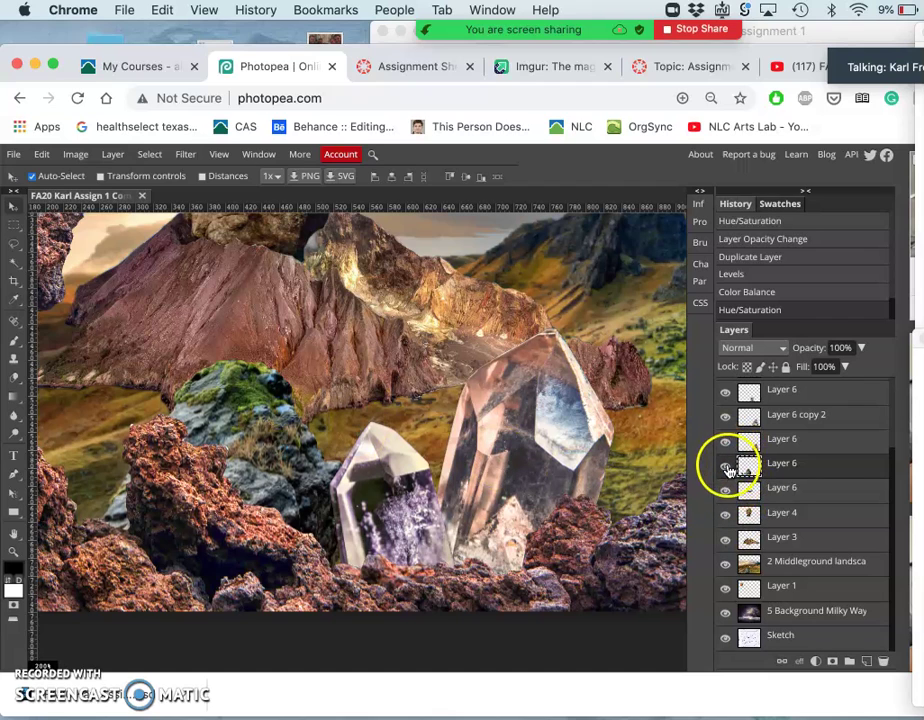
{"action": "left_click", "coordinate": [725, 468]}
{"action": "left_click", "coordinate": [725, 468]}
{"action": "double_click", "coordinate": [725, 468]}
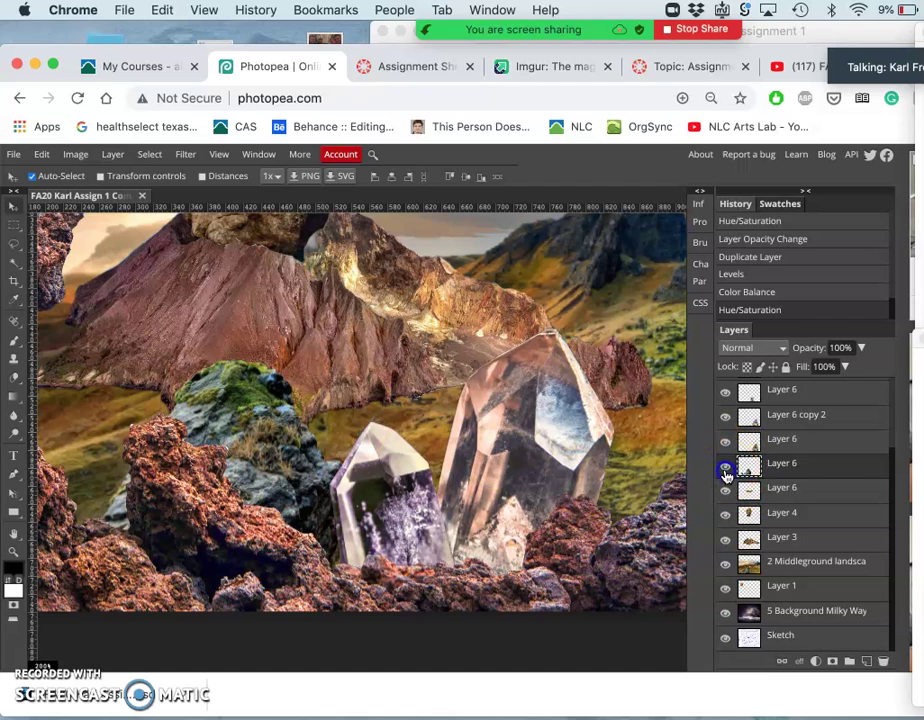
Step: Select the small purple crystal's layer and toggle its visibility to check which object it holds
{"action": "left_click_drag", "start_coordinate": [408, 517], "coordinate": [406, 484]}
{"action": "key", "text": "ctrl+j"}
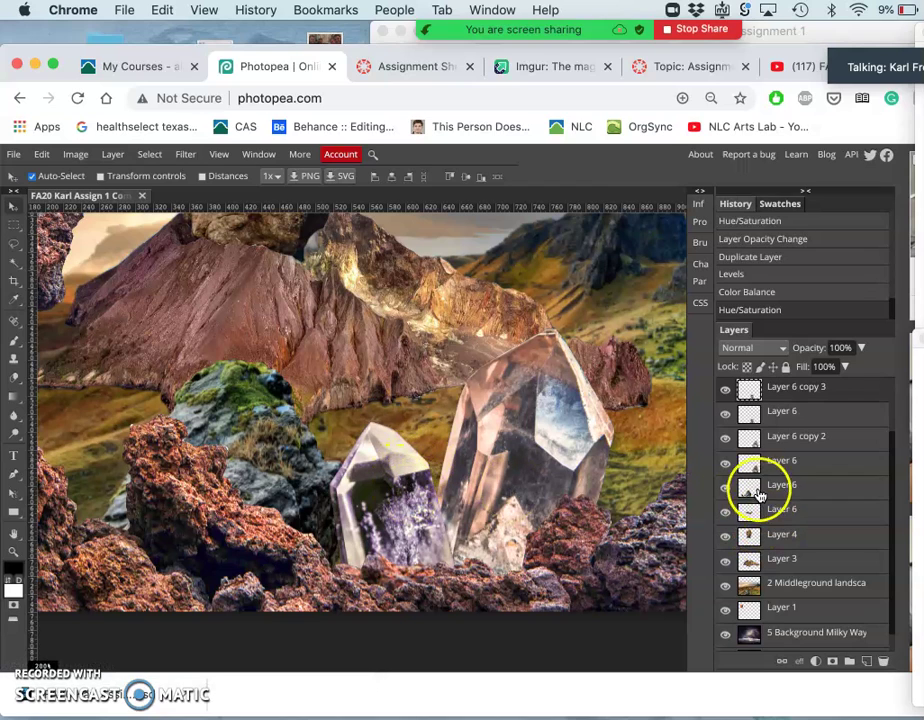
{"action": "left_click", "coordinate": [725, 387]}
{"action": "left_click", "coordinate": [725, 387]}
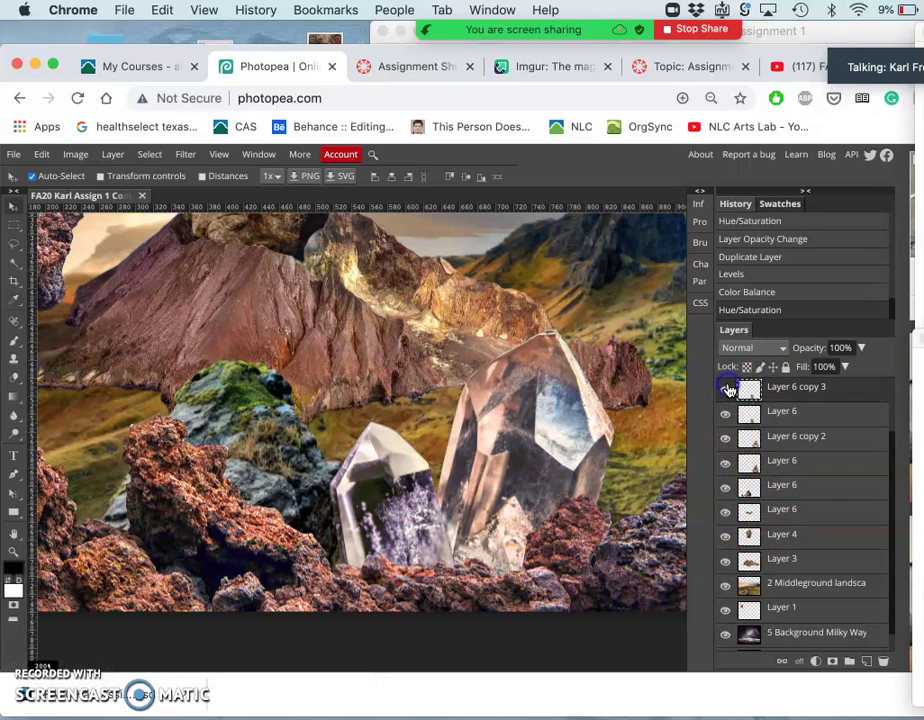
{"action": "left_click_drag", "start_coordinate": [380, 510], "coordinate": [406, 474]}
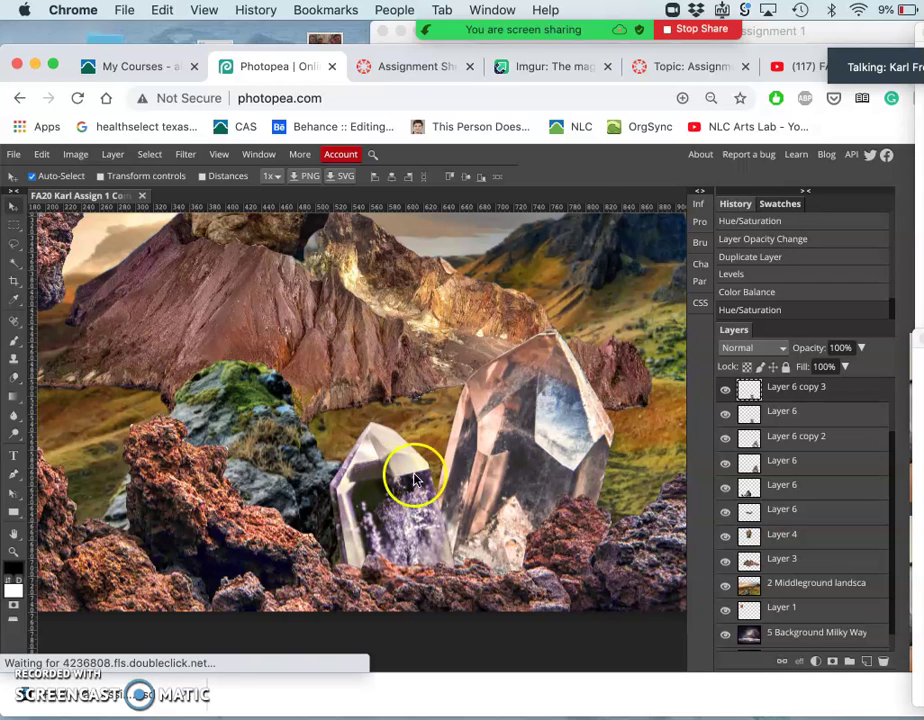
Step: Apply a Levels adjustment to the large crystal on Layer 6 copy 2, setting the black input level to 12 and slightly shifting the midtones
{"action": "left_click", "coordinate": [531, 428]}
{"action": "left_click", "coordinate": [527, 458]}
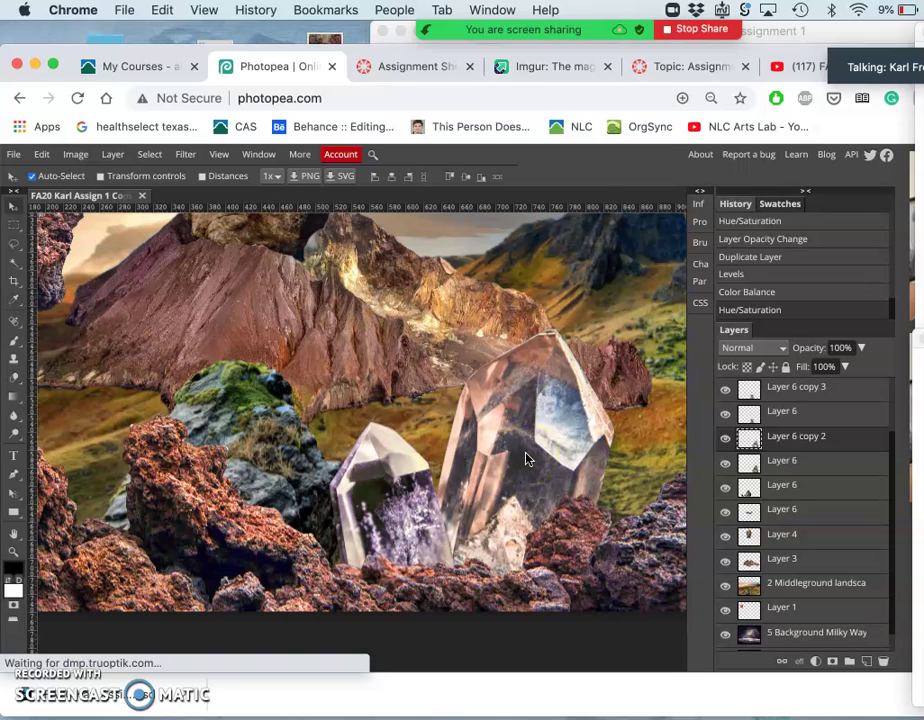
{"action": "left_click", "coordinate": [530, 418]}
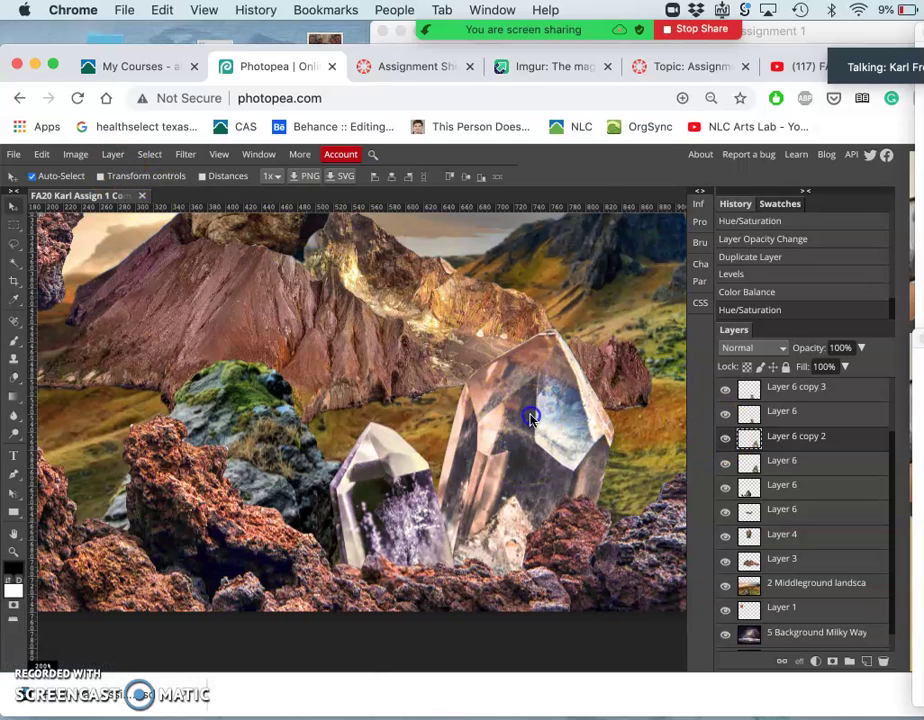
{"action": "left_click", "coordinate": [725, 438]}
{"action": "left_click", "coordinate": [725, 438]}
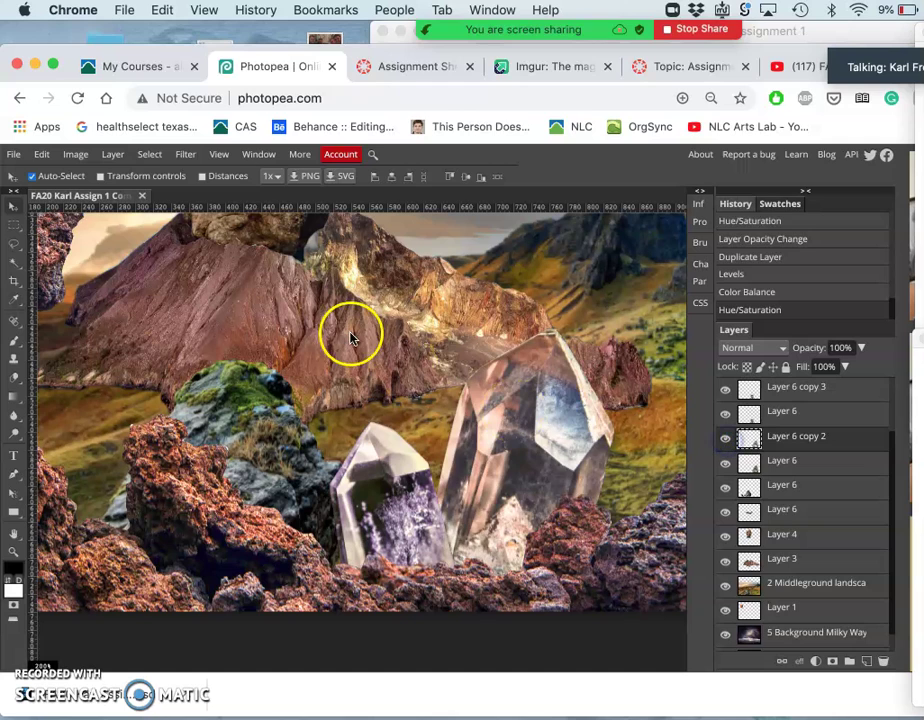
{"action": "left_click", "coordinate": [76, 155]}
{"action": "mouse_move", "coordinate": [95, 174]}
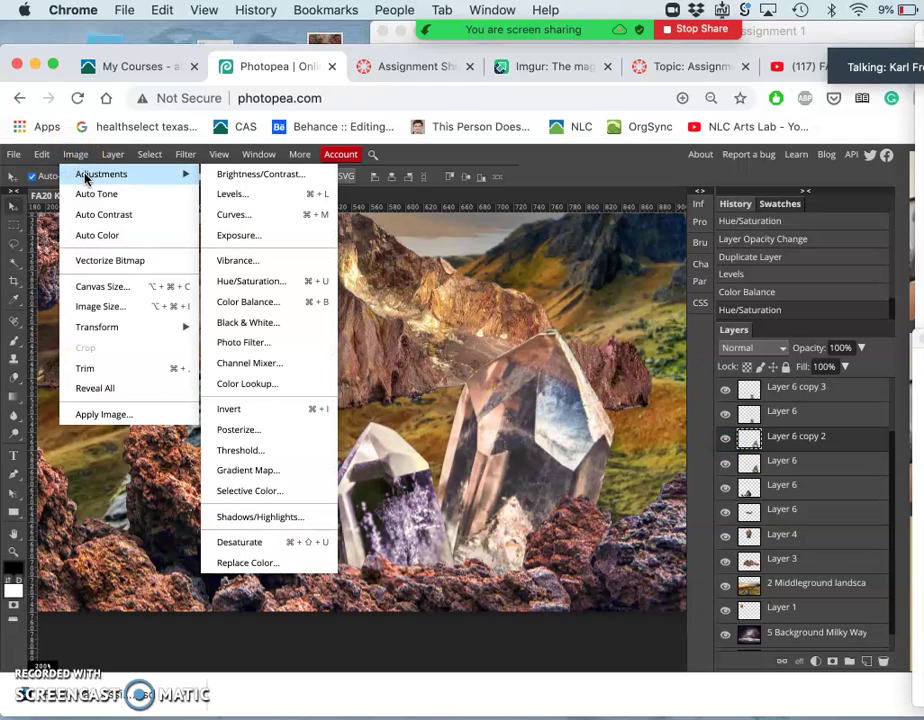
{"action": "left_click", "coordinate": [256, 194]}
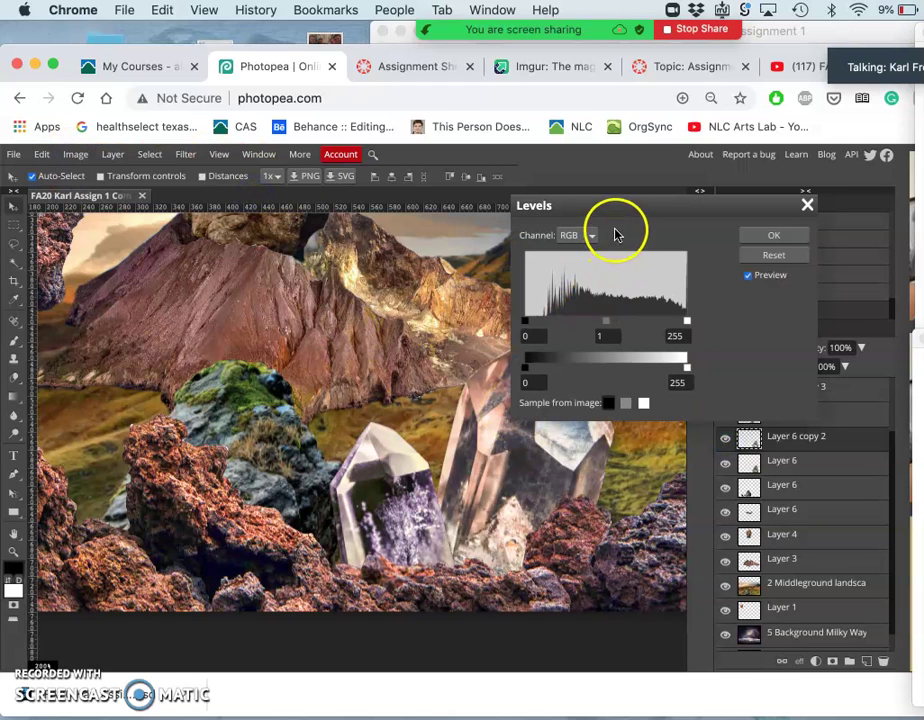
{"action": "left_click_drag", "start_coordinate": [615, 206], "coordinate": [704, 214]}
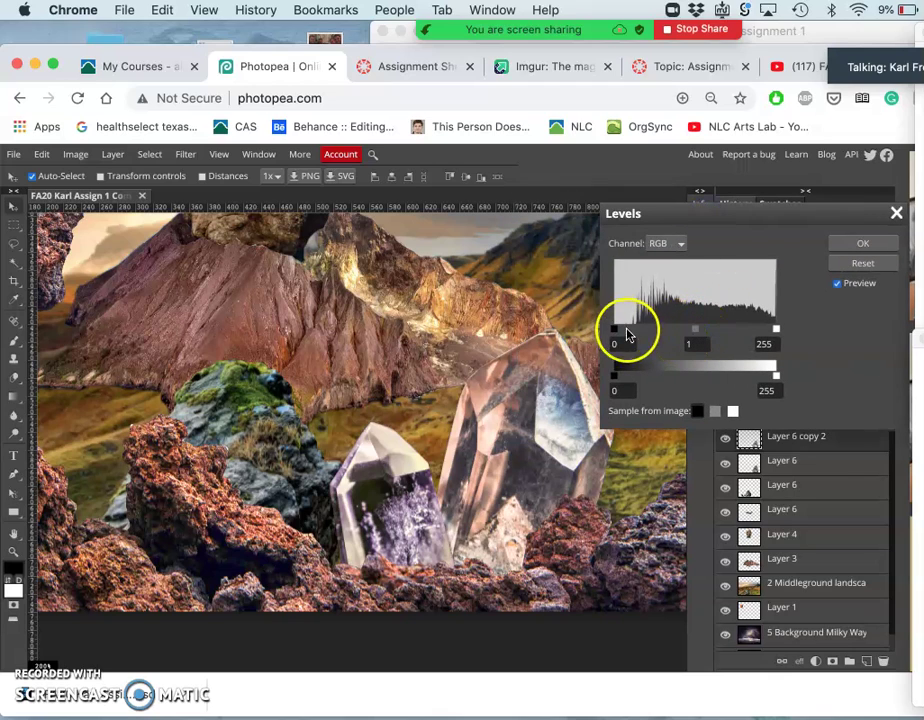
{"action": "left_click_drag", "start_coordinate": [622, 332], "coordinate": [627, 332]}
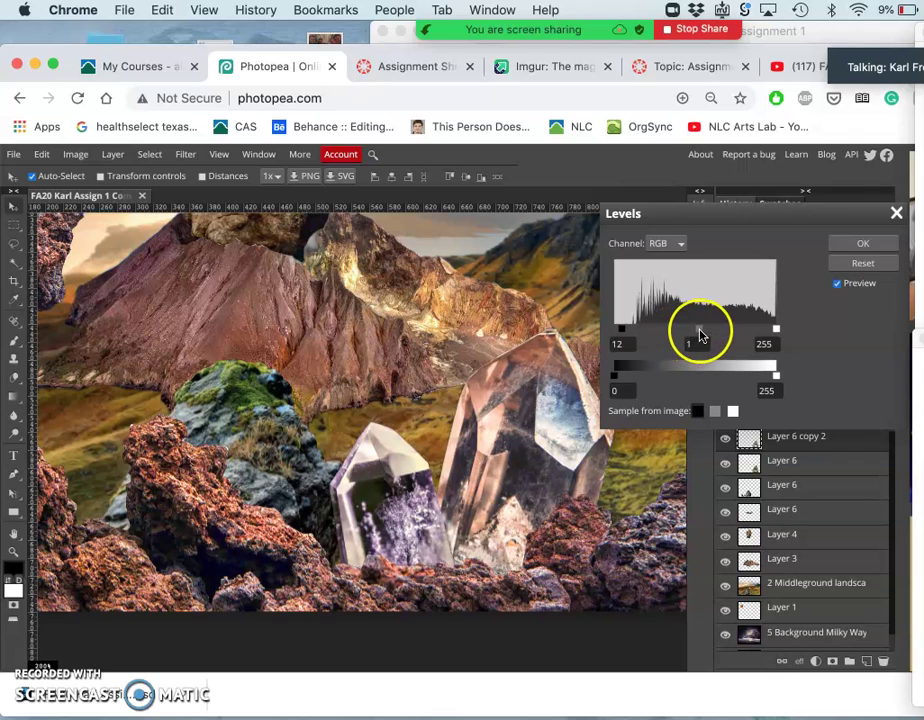
{"action": "left_click_drag", "start_coordinate": [701, 335], "coordinate": [703, 335]}
{"action": "left_click", "coordinate": [852, 252]}
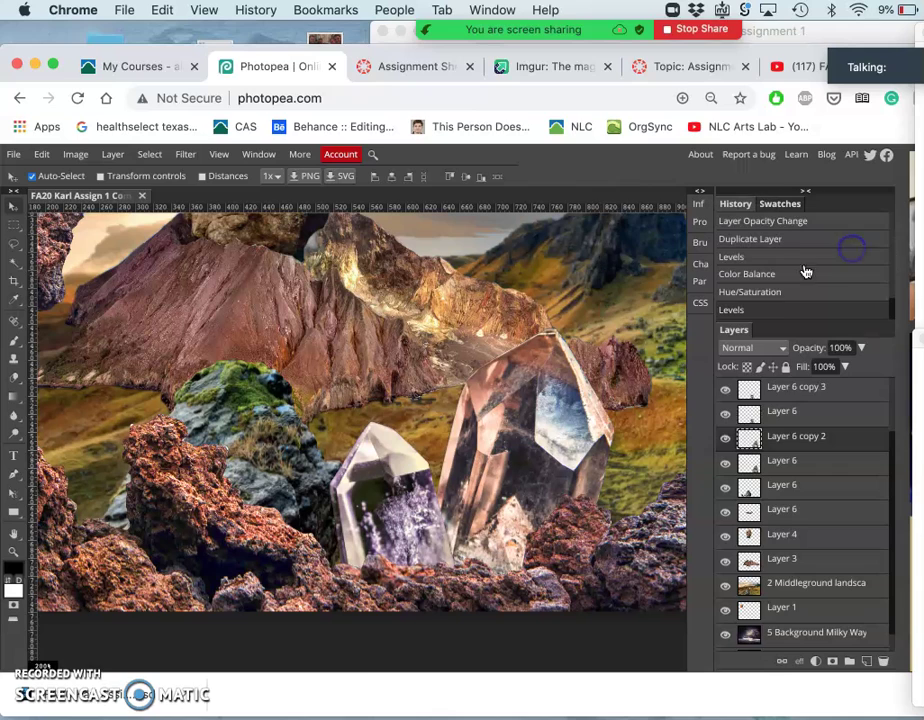
Step: Start a Hue/Saturation adjustment on the small crystal, setting the Red range to saturation 61 and lightness 36
{"action": "left_click", "coordinate": [392, 494]}
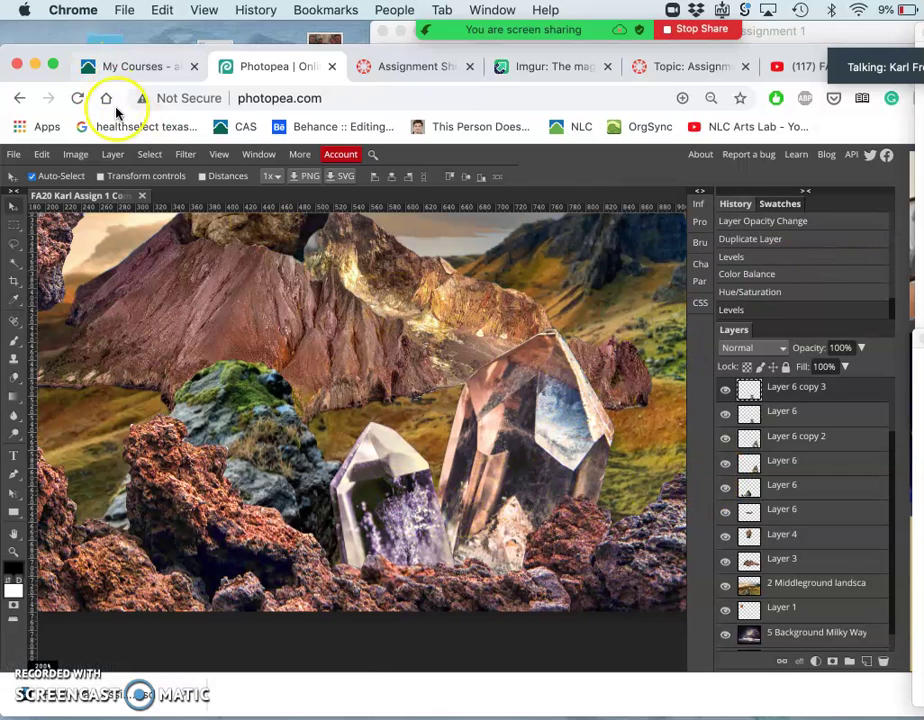
{"action": "left_click", "coordinate": [77, 155]}
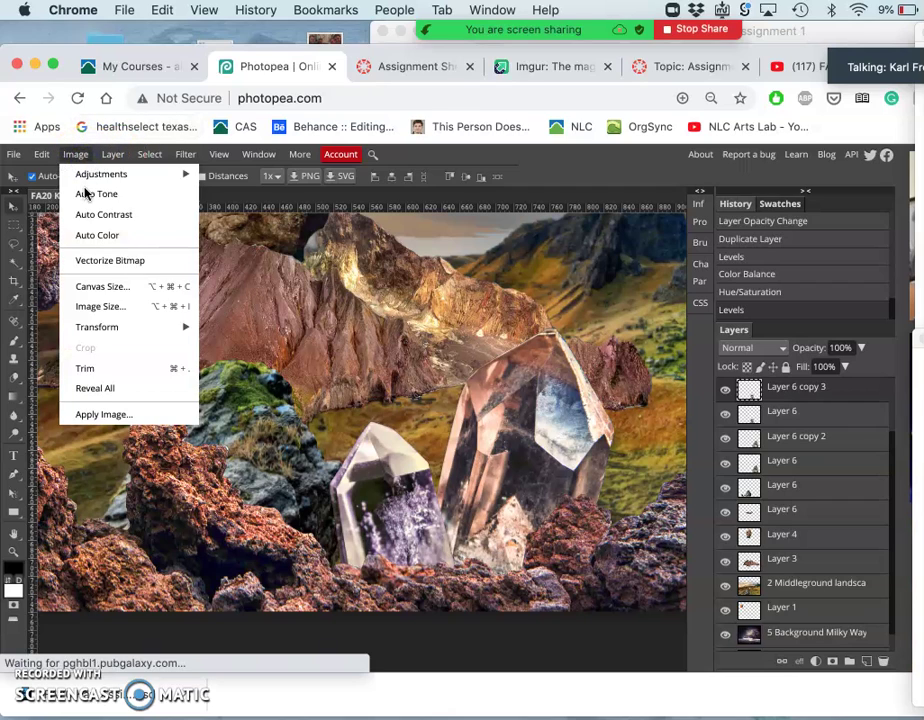
{"action": "left_click", "coordinate": [176, 175]}
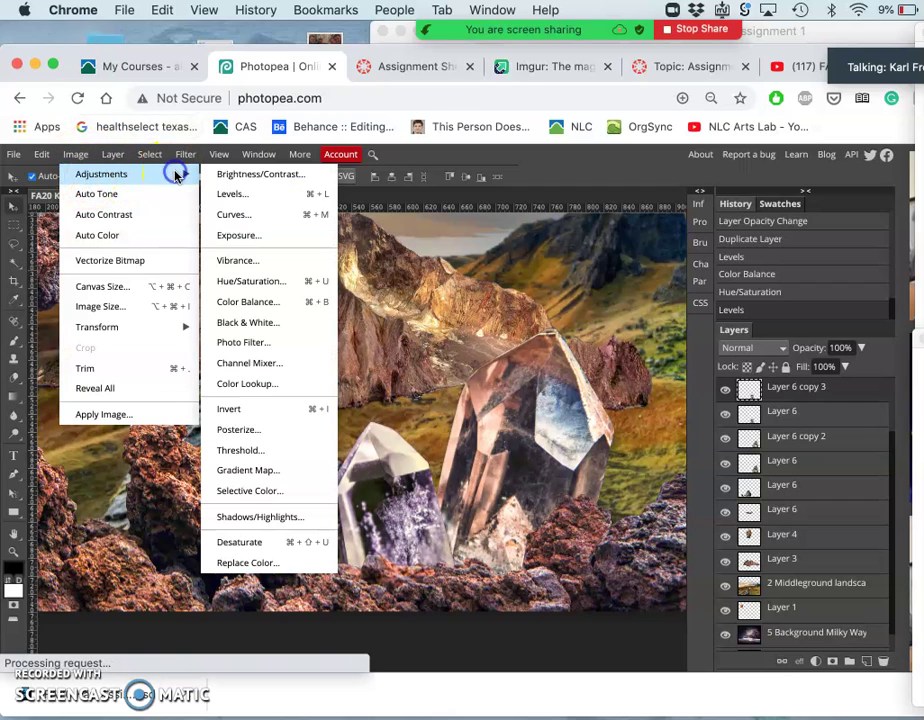
{"action": "left_click", "coordinate": [249, 280]}
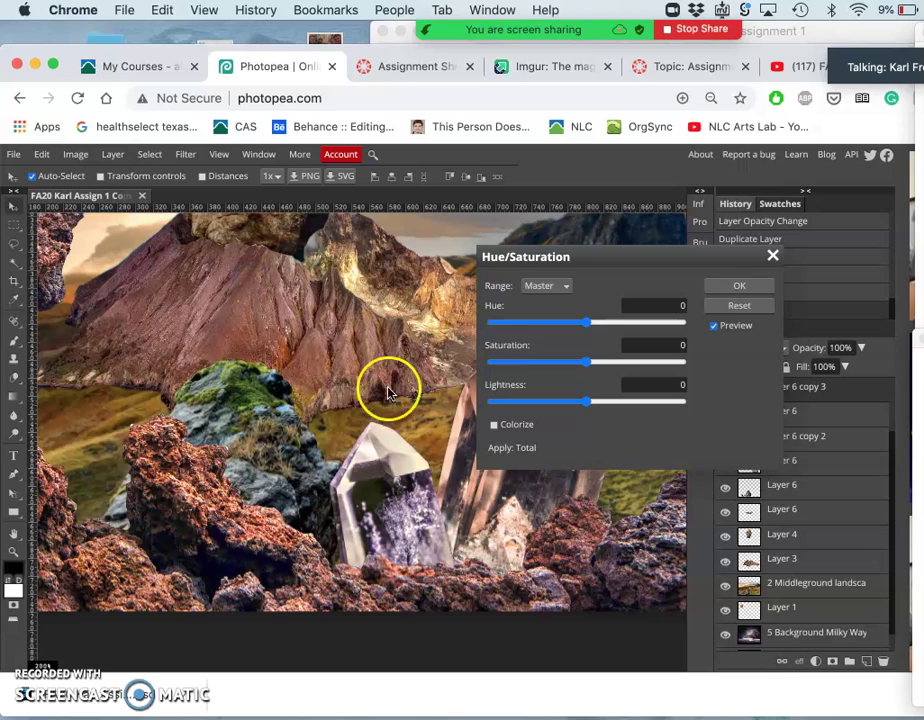
{"action": "left_click", "coordinate": [540, 288]}
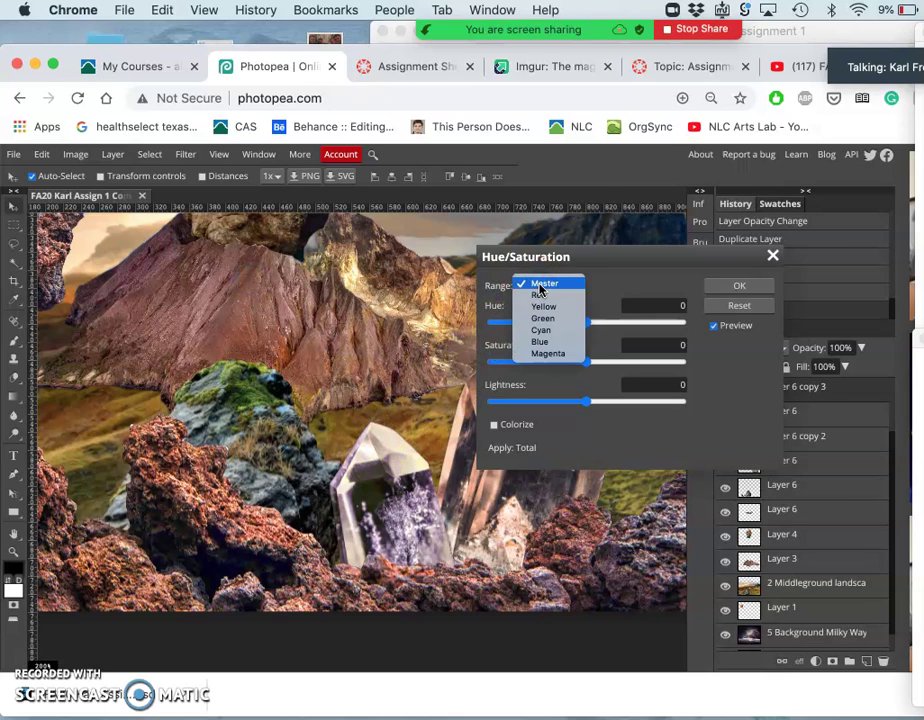
{"action": "left_click", "coordinate": [540, 297]}
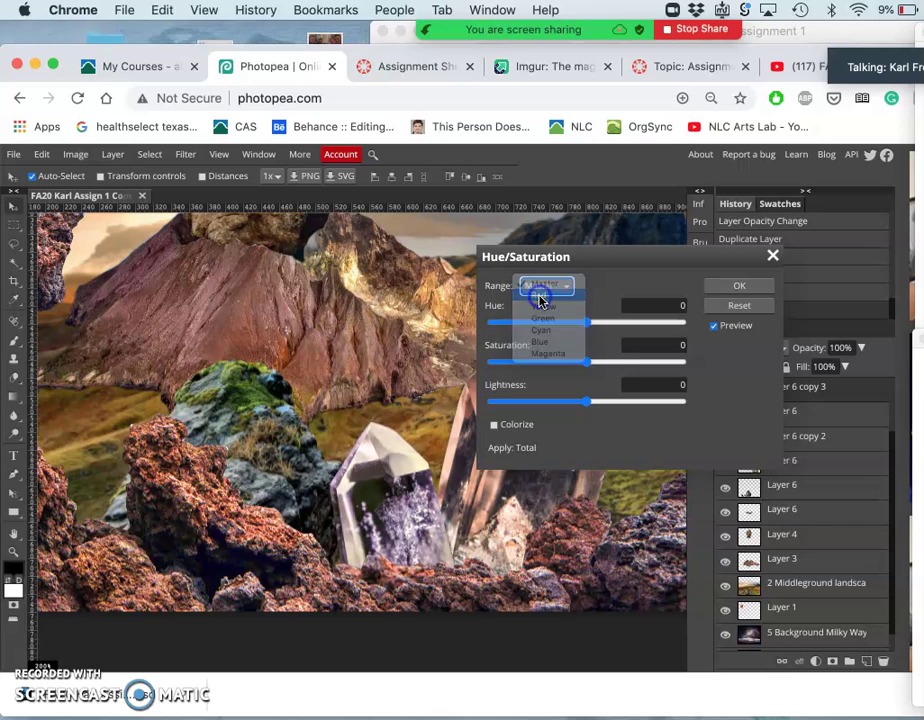
{"action": "left_click_drag", "start_coordinate": [588, 366], "coordinate": [598, 367]}
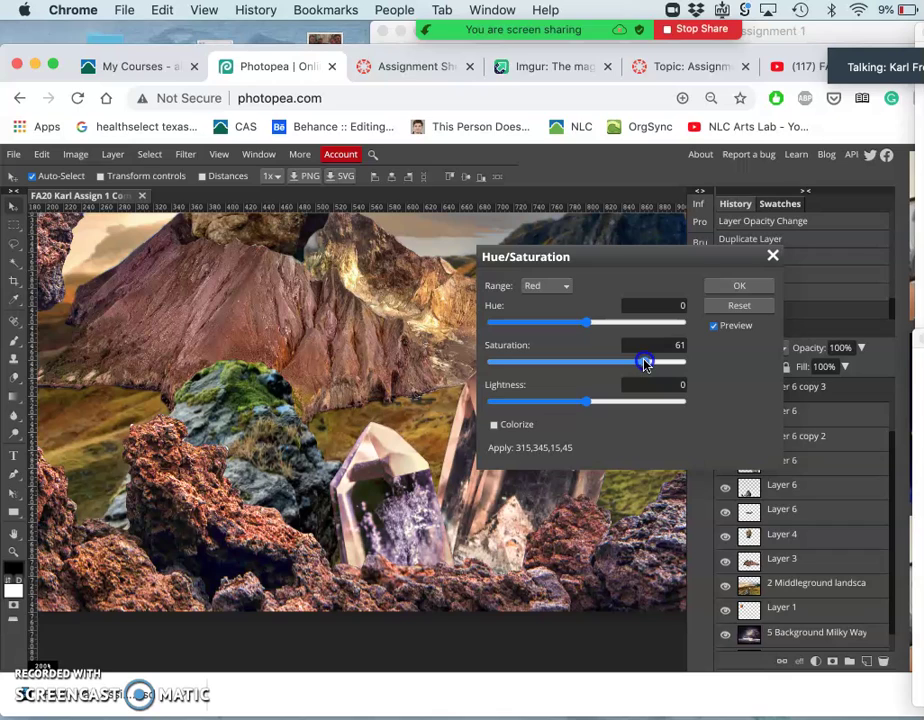
{"action": "left_click", "coordinate": [590, 401]}
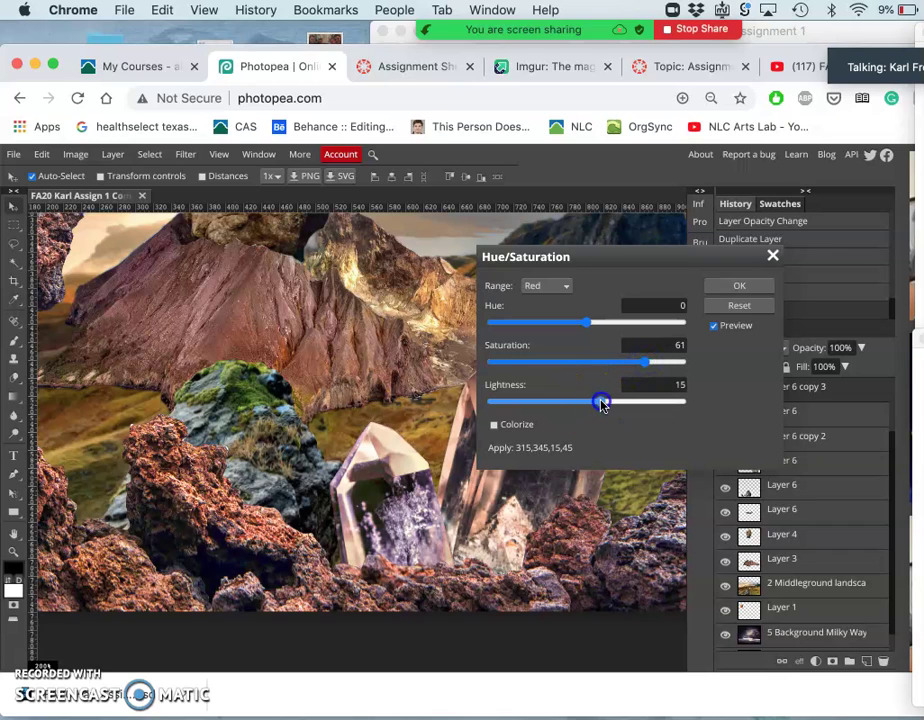
{"action": "left_click_drag", "start_coordinate": [618, 404], "coordinate": [622, 405]}
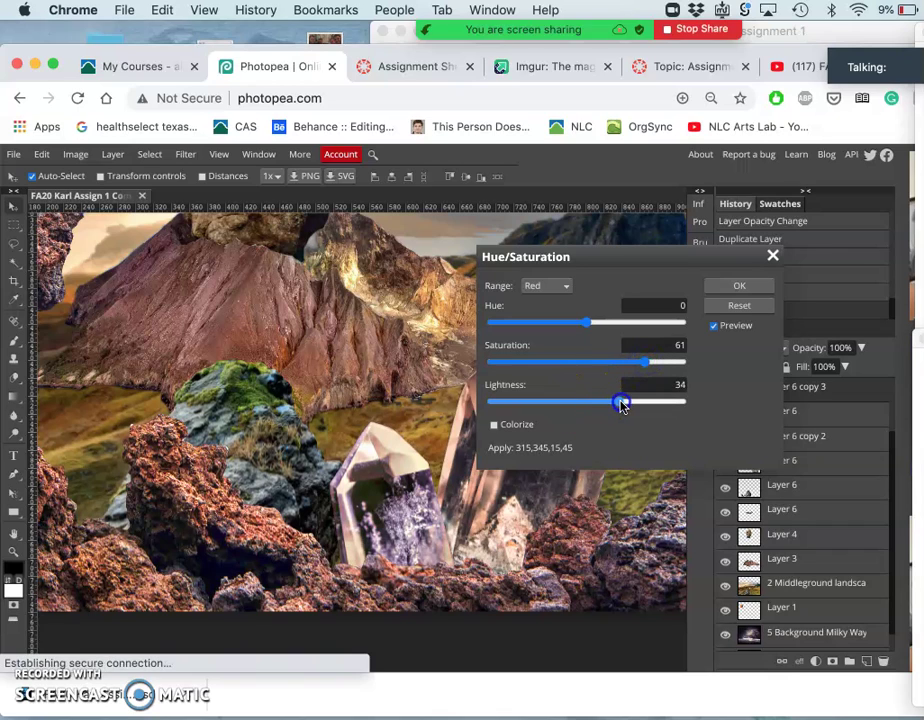
Step: Set the small crystal's Yellow range to saturation 85 and lightness 71
{"action": "left_click", "coordinate": [547, 288]}
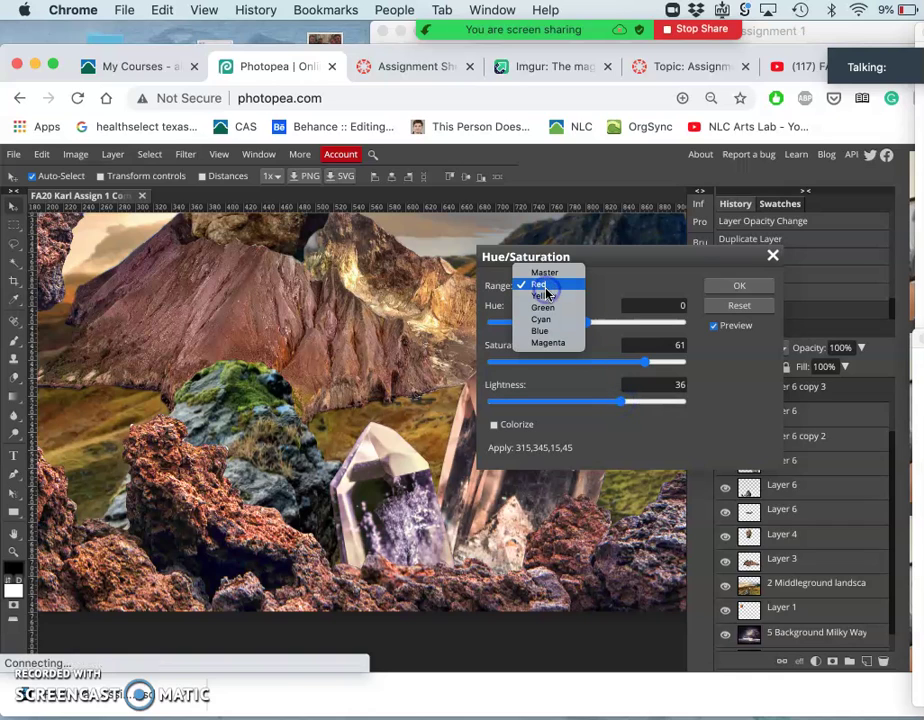
{"action": "left_click", "coordinate": [546, 299]}
{"action": "left_click_drag", "start_coordinate": [590, 362], "coordinate": [664, 362]}
{"action": "left_click_drag", "start_coordinate": [589, 404], "coordinate": [652, 409]}
Step: Shift the small crystal's Magenta range to hue 61 and saturation 22
{"action": "left_click", "coordinate": [544, 286]}
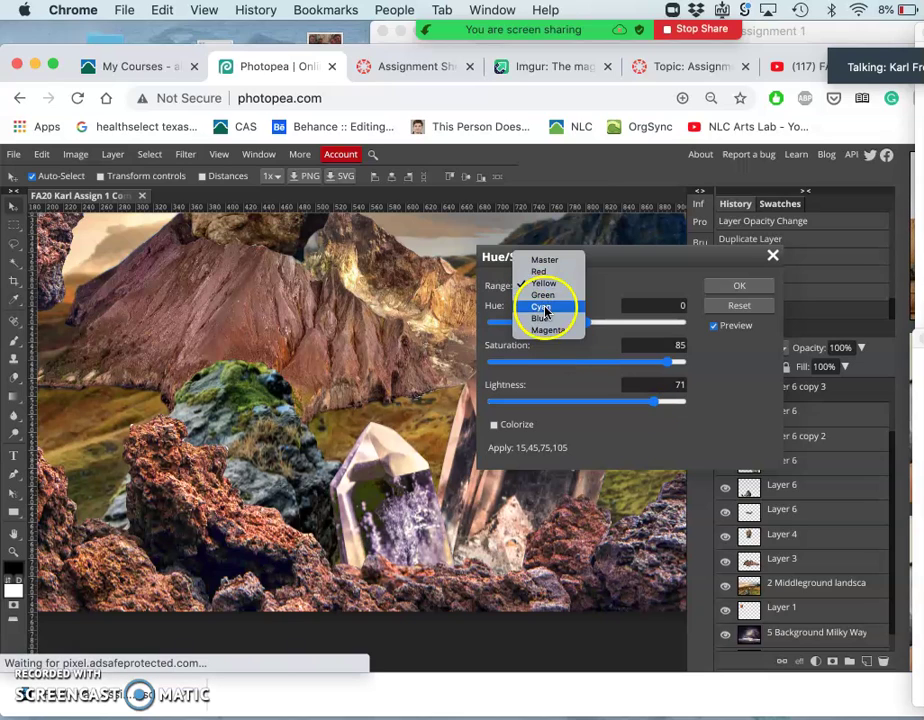
{"action": "left_click", "coordinate": [546, 330]}
{"action": "left_click_drag", "start_coordinate": [595, 368], "coordinate": [652, 360]}
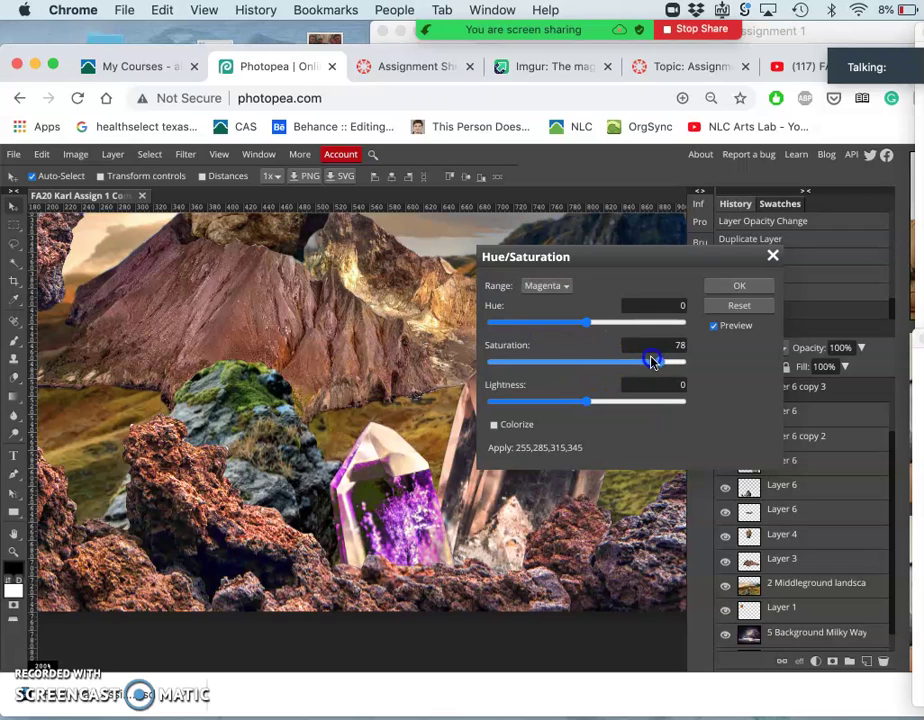
{"action": "left_click", "coordinate": [590, 325]}
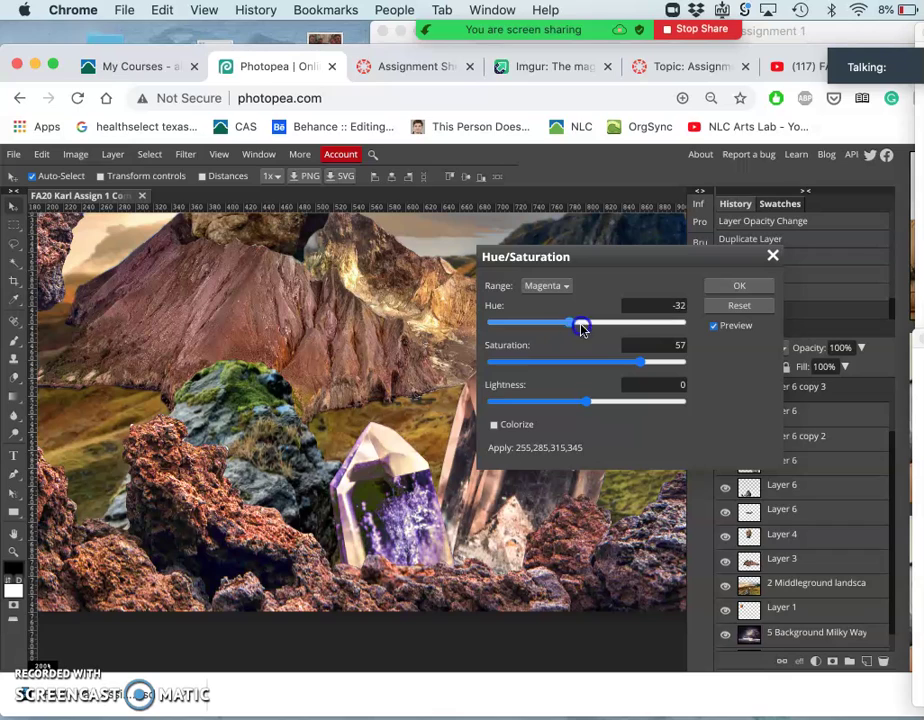
{"action": "left_click_drag", "start_coordinate": [624, 323], "coordinate": [618, 326]}
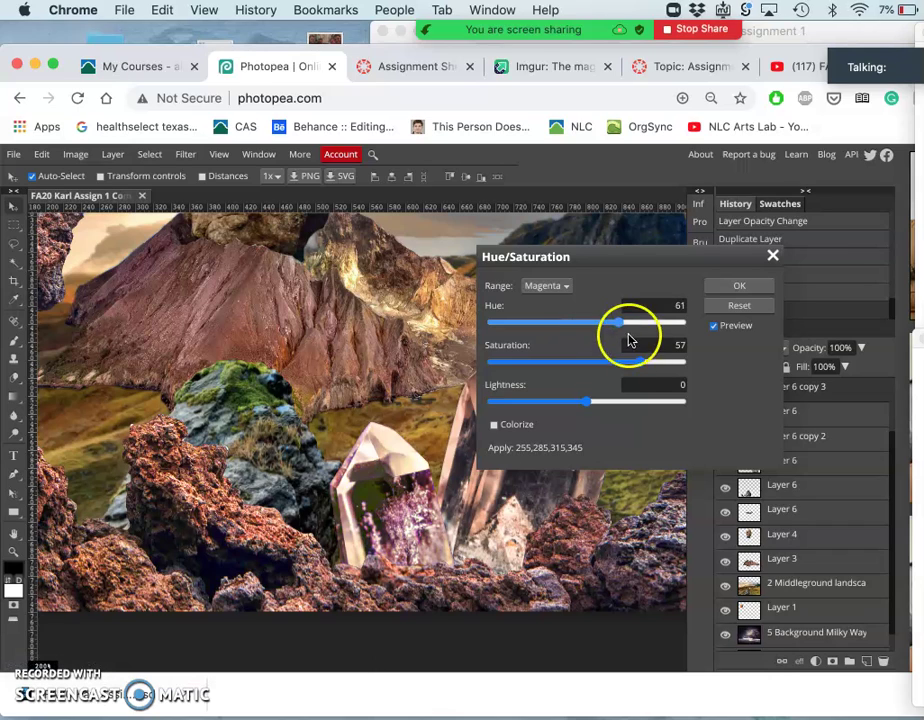
{"action": "left_click", "coordinate": [640, 363]}
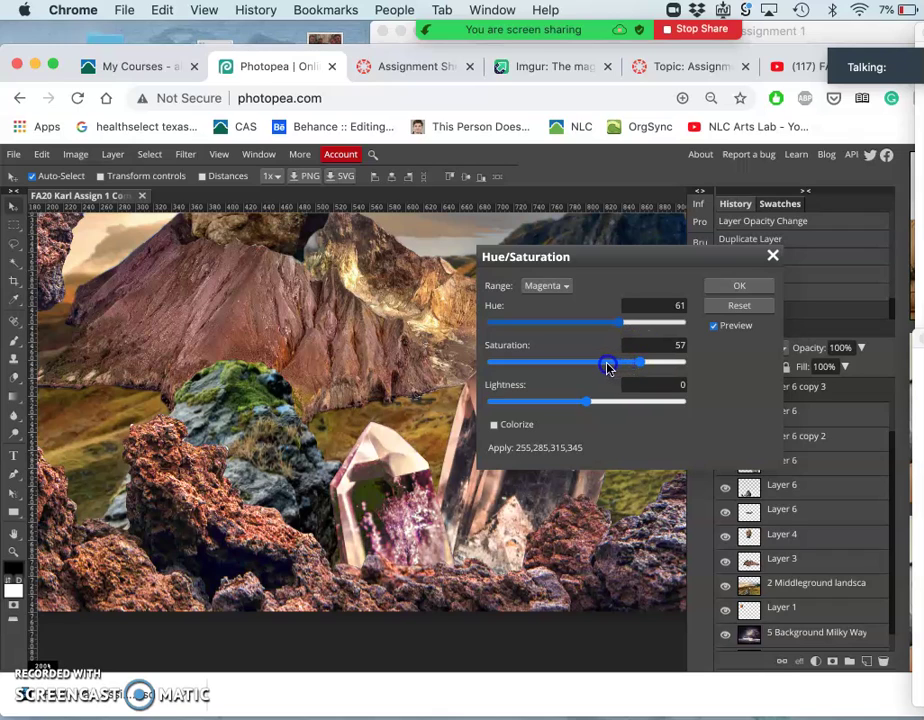
Step: Set the small crystal's Red range to saturation 79 and lightness about 53, and apply the Hue/Saturation adjustment
{"action": "left_click", "coordinate": [548, 287]}
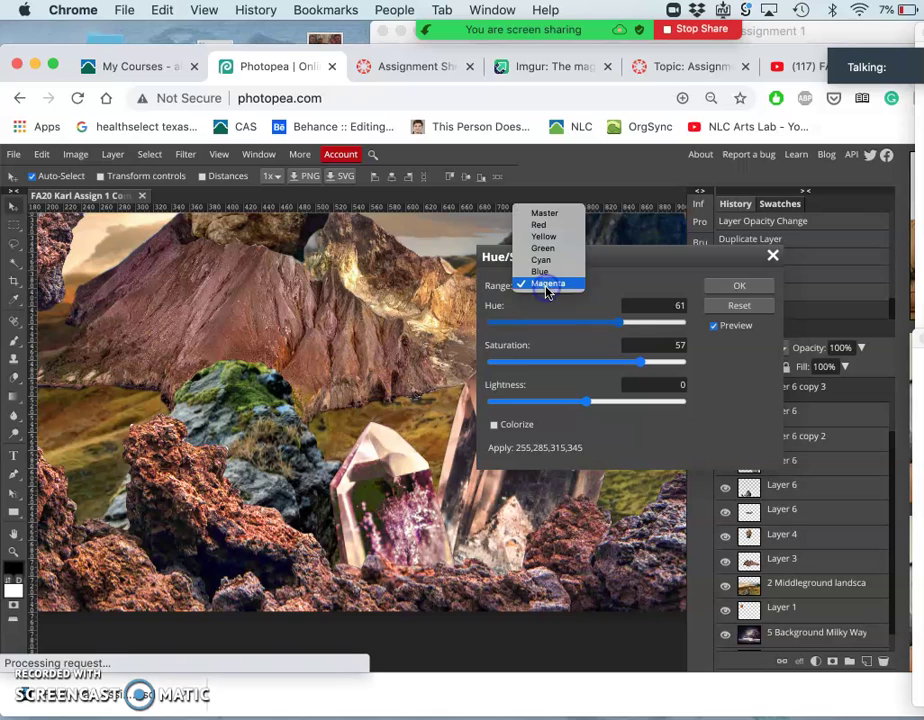
{"action": "left_click", "coordinate": [537, 228]}
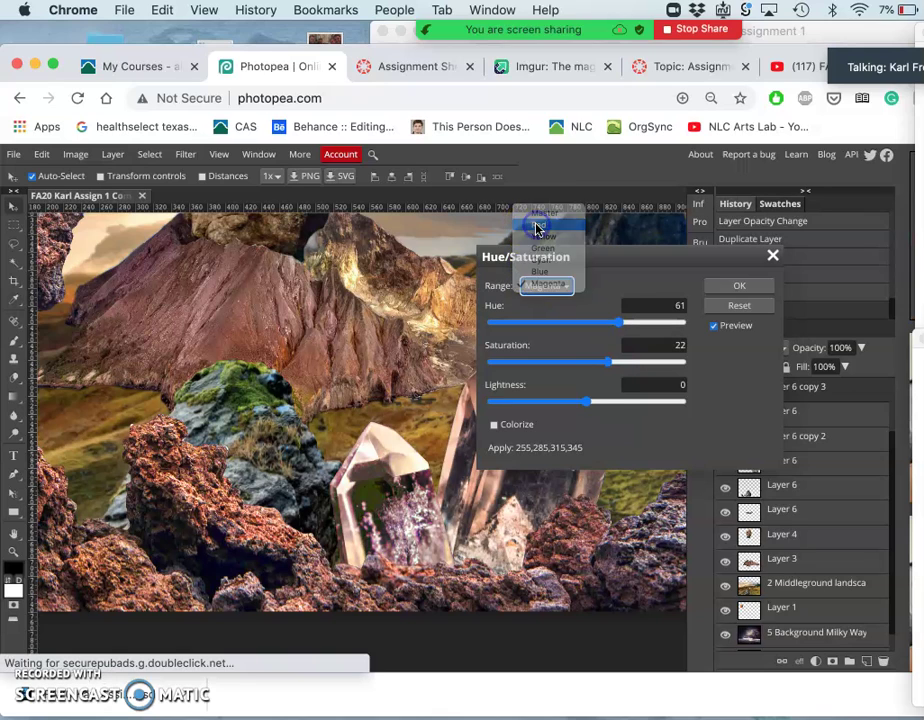
{"action": "left_click_drag", "start_coordinate": [592, 352], "coordinate": [664, 364]}
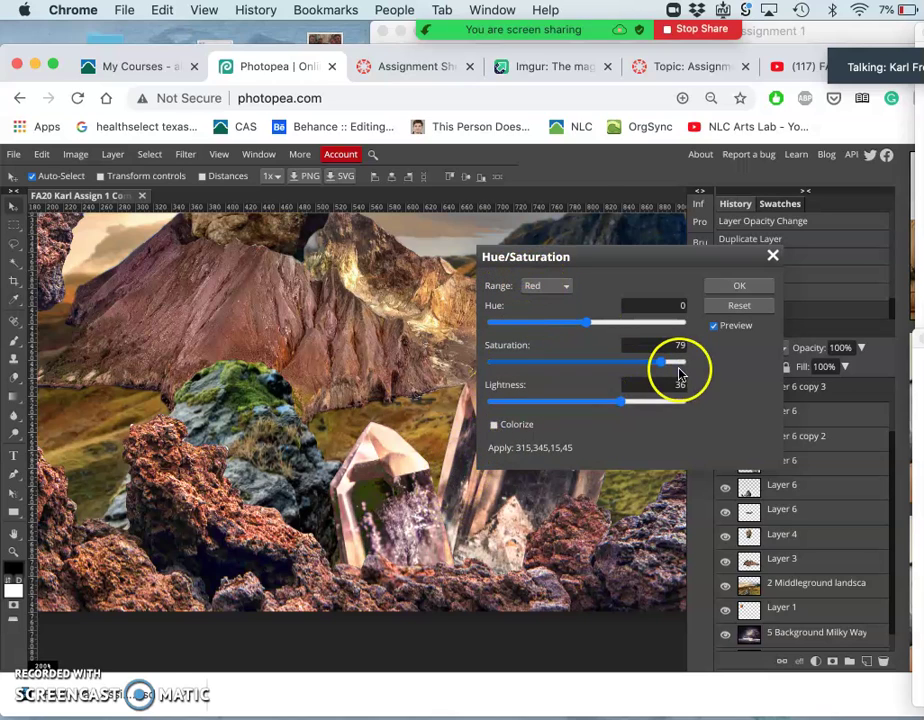
{"action": "left_click_drag", "start_coordinate": [621, 406], "coordinate": [620, 408]}
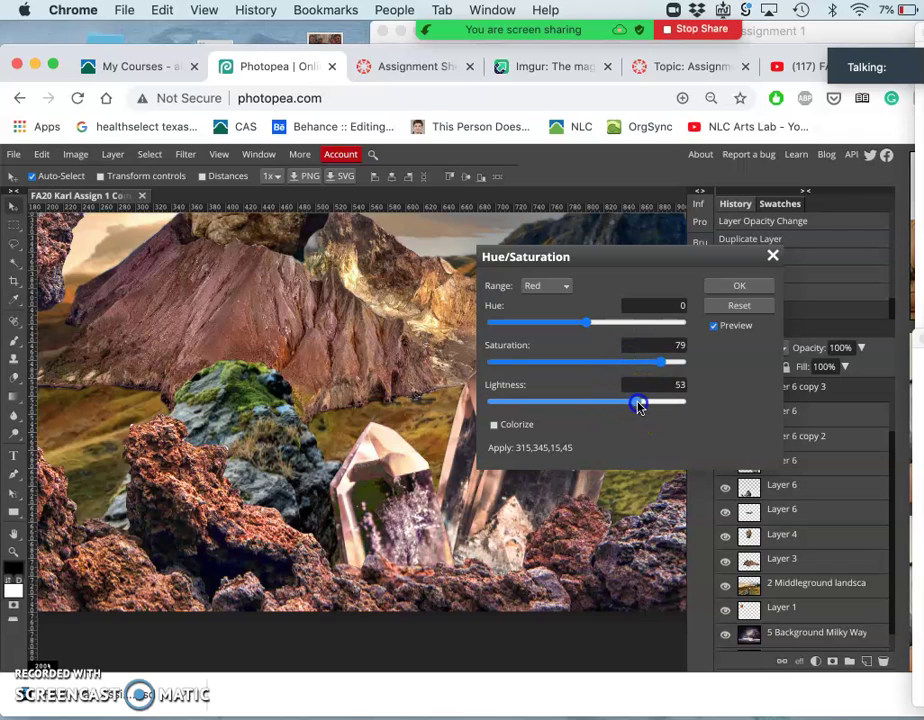
{"action": "left_click", "coordinate": [738, 285]}
Step: Compare the small crystal before and after the Hue/Saturation adjustment and review the whole composition
{"action": "left_click", "coordinate": [734, 294]}
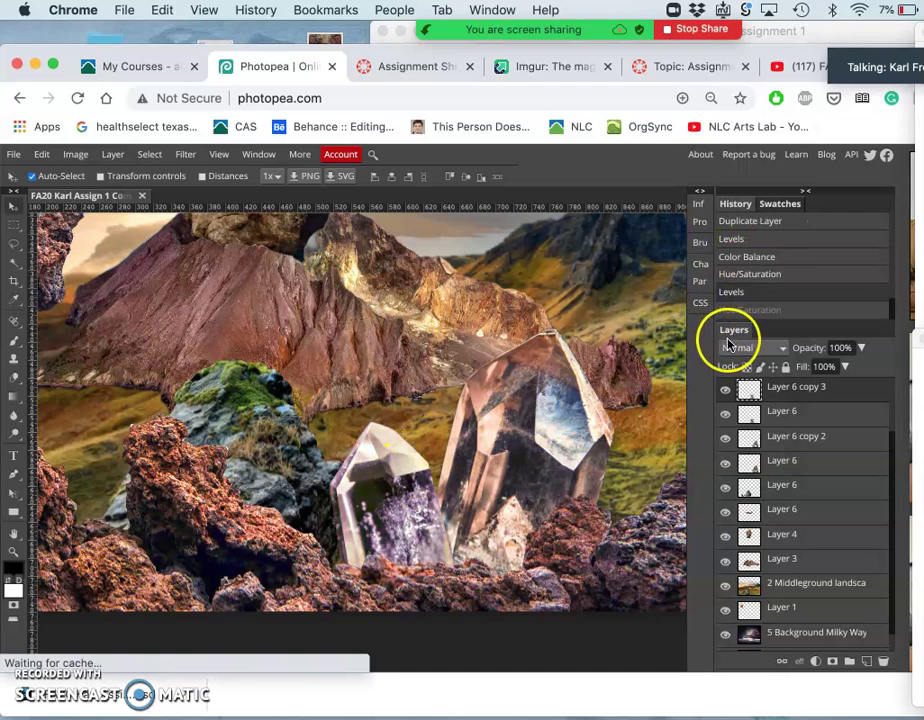
{"action": "left_click", "coordinate": [742, 316]}
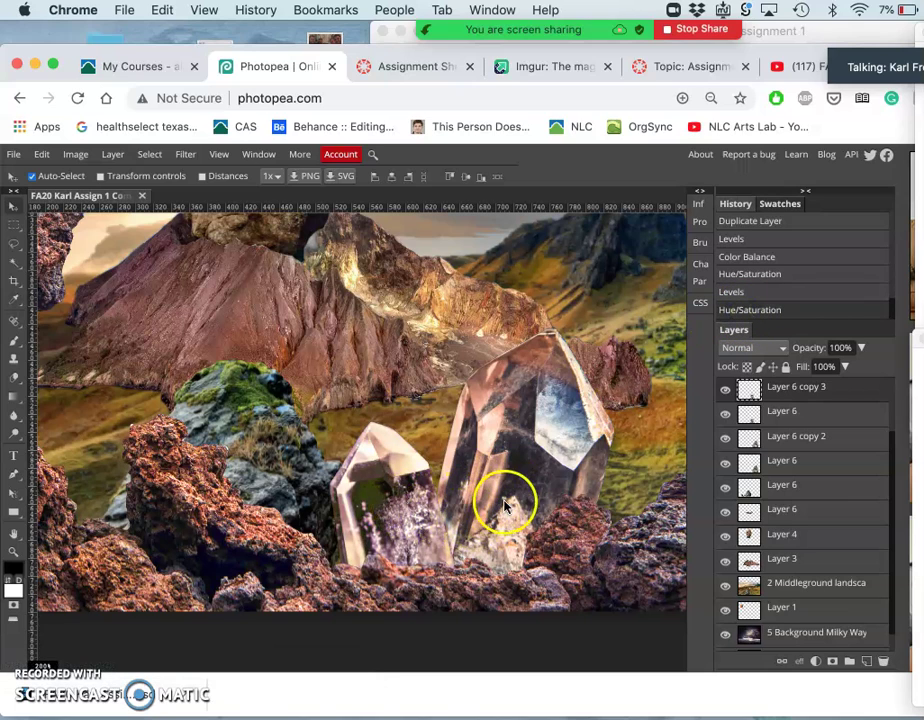
{"action": "key", "text": "super+0"}
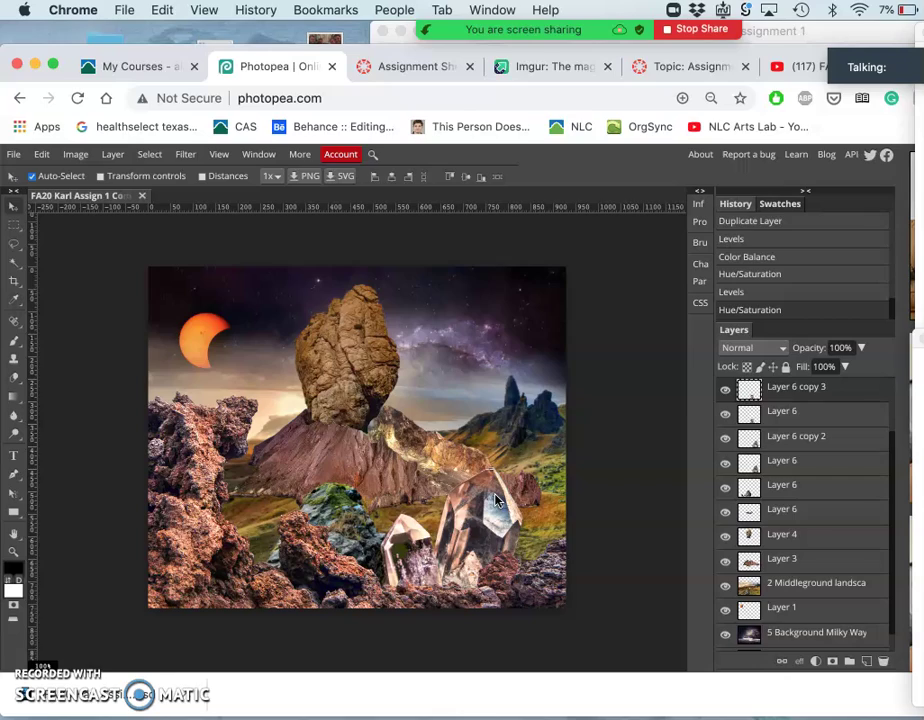
Step: Select the mossy rock layer and toggle its visibility to examine the mountain's base and the stream behind it
{"action": "key", "text": "super+1"}
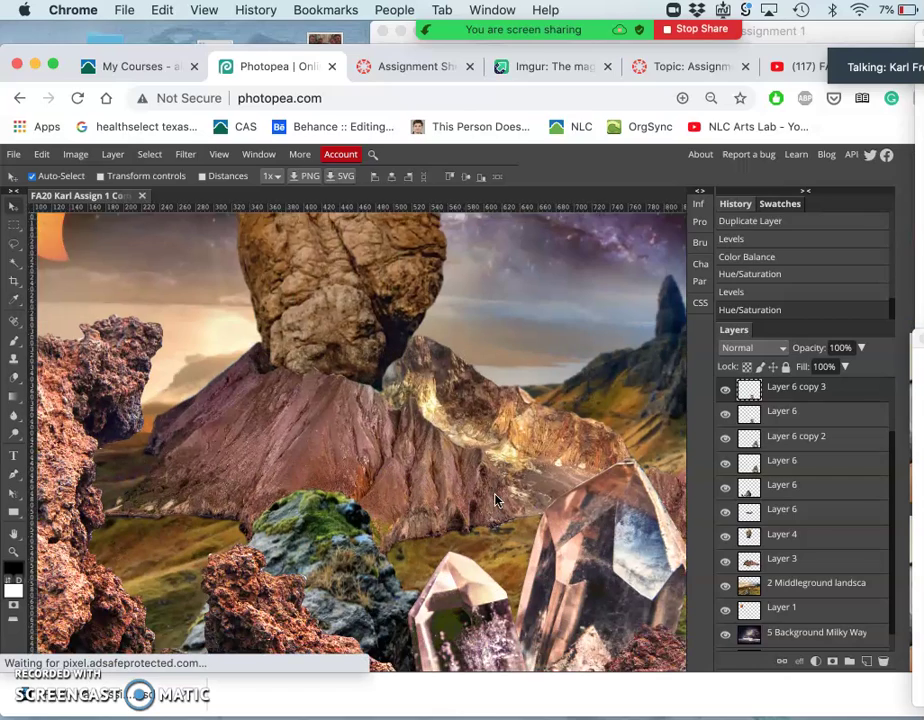
{"action": "scroll", "coordinate": [496, 500], "scroll_direction": "down", "scroll_amount": 3}
{"action": "left_click", "coordinate": [357, 426]}
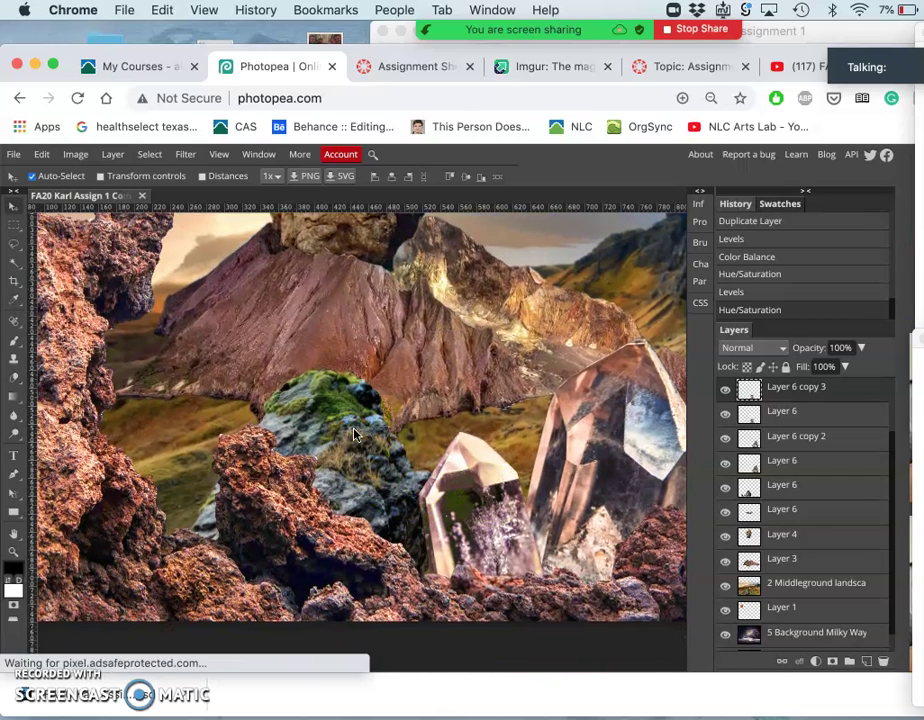
{"action": "left_click", "coordinate": [358, 435]}
{"action": "left_click", "coordinate": [722, 487]}
{"action": "left_click", "coordinate": [725, 490]}
{"action": "left_click", "coordinate": [726, 491]}
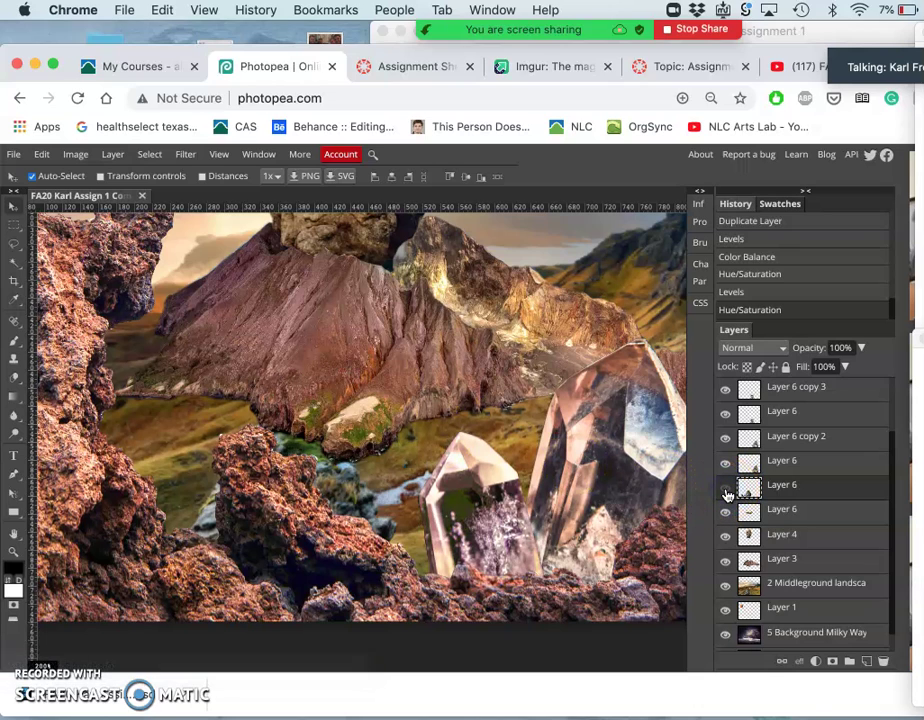
{"action": "left_click", "coordinate": [726, 491]}
{"action": "left_click", "coordinate": [726, 491]}
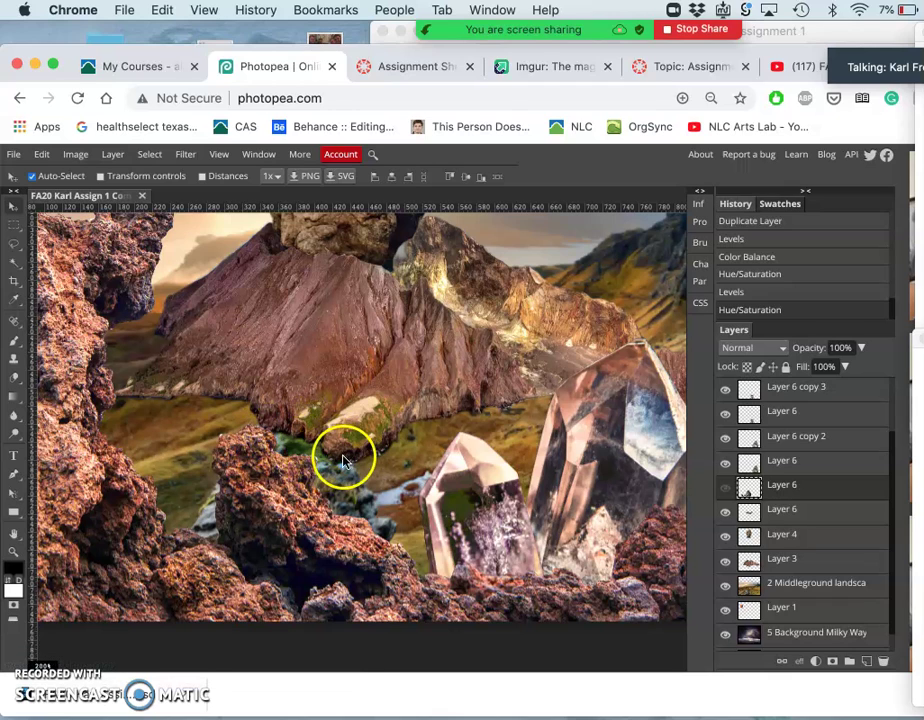
{"action": "key", "text": "super+0"}
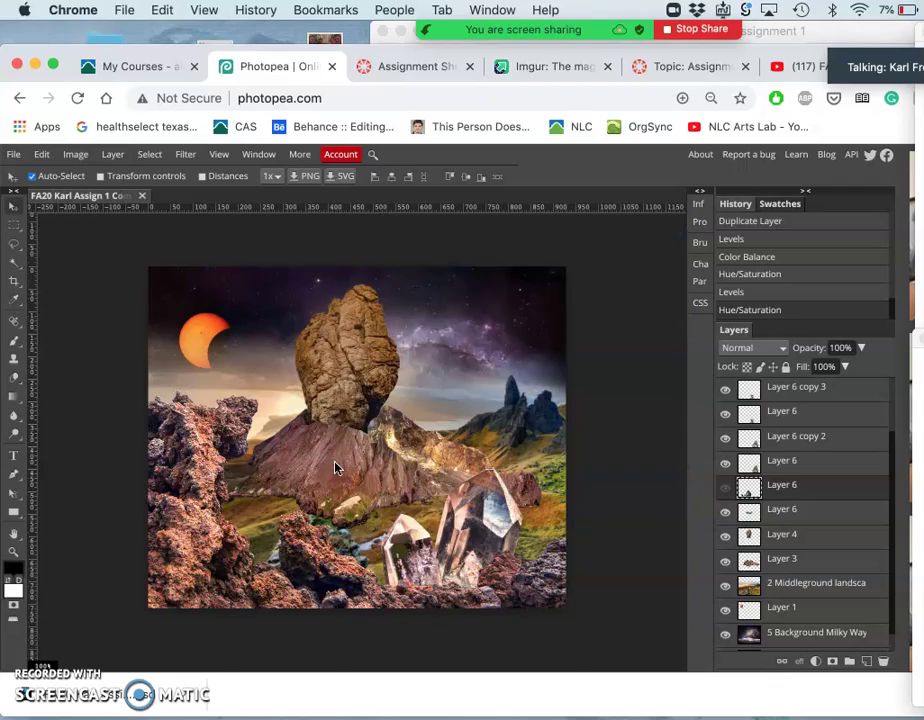
{"action": "key", "text": "super+equal"}
{"action": "key", "text": "super+equal"}
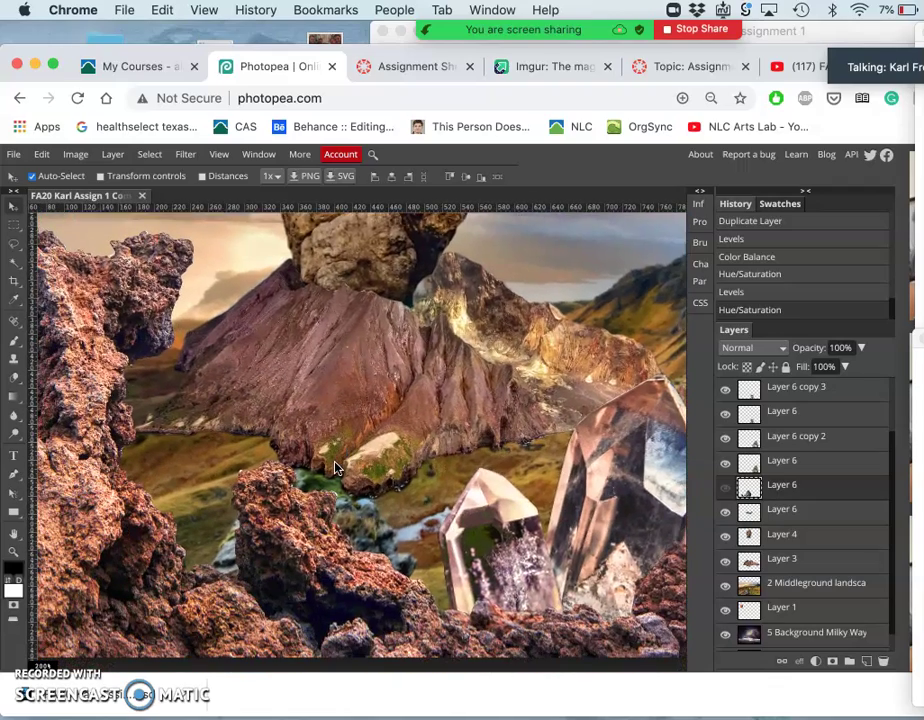
{"action": "left_click", "coordinate": [725, 489]}
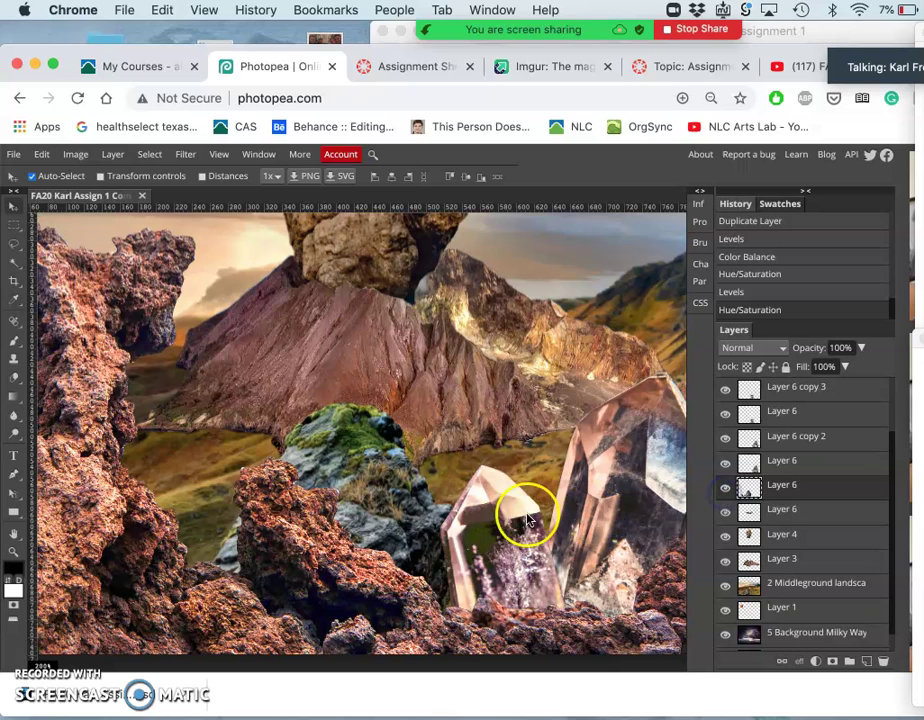
{"action": "left_click", "coordinate": [429, 489]}
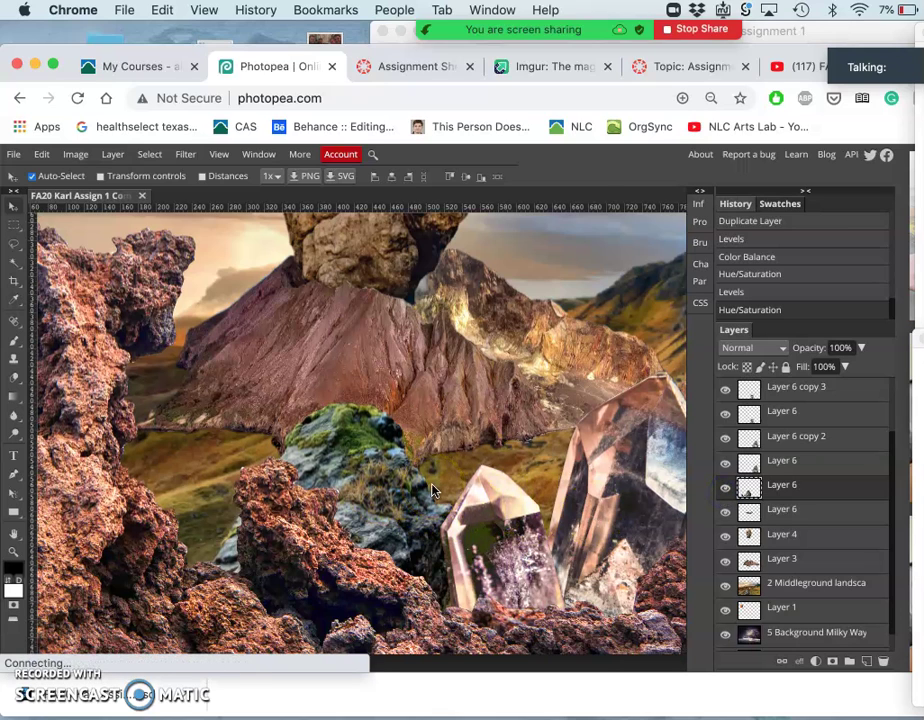
{"action": "key", "text": "super+t"}
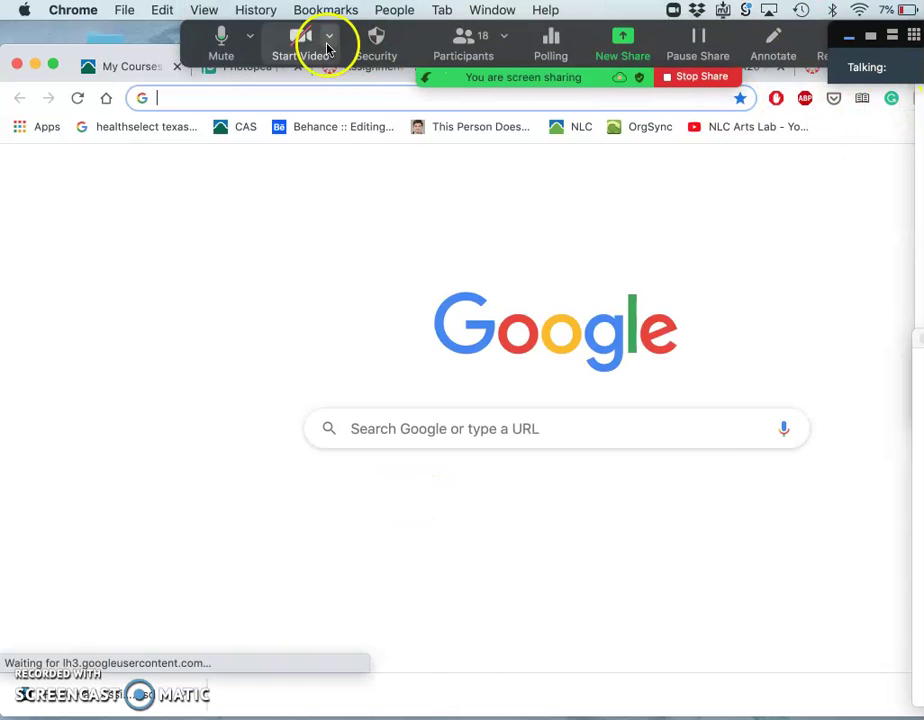
{"action": "left_click_drag", "start_coordinate": [157, 47], "coordinate": [50, 128]}
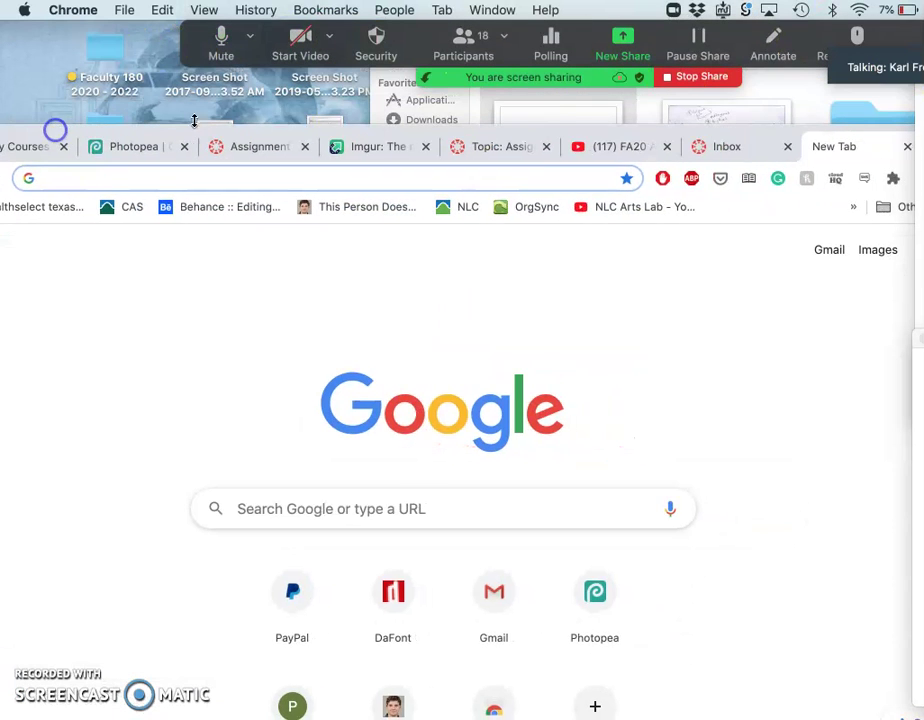
{"action": "left_click", "coordinate": [902, 148]}
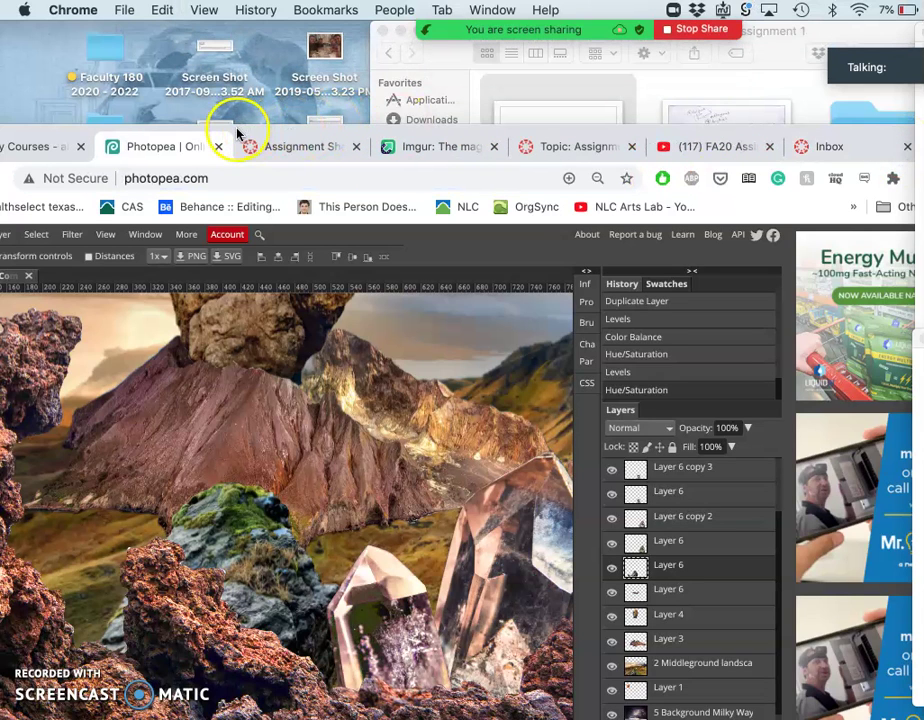
{"action": "left_click_drag", "start_coordinate": [231, 133], "coordinate": [346, 45]}
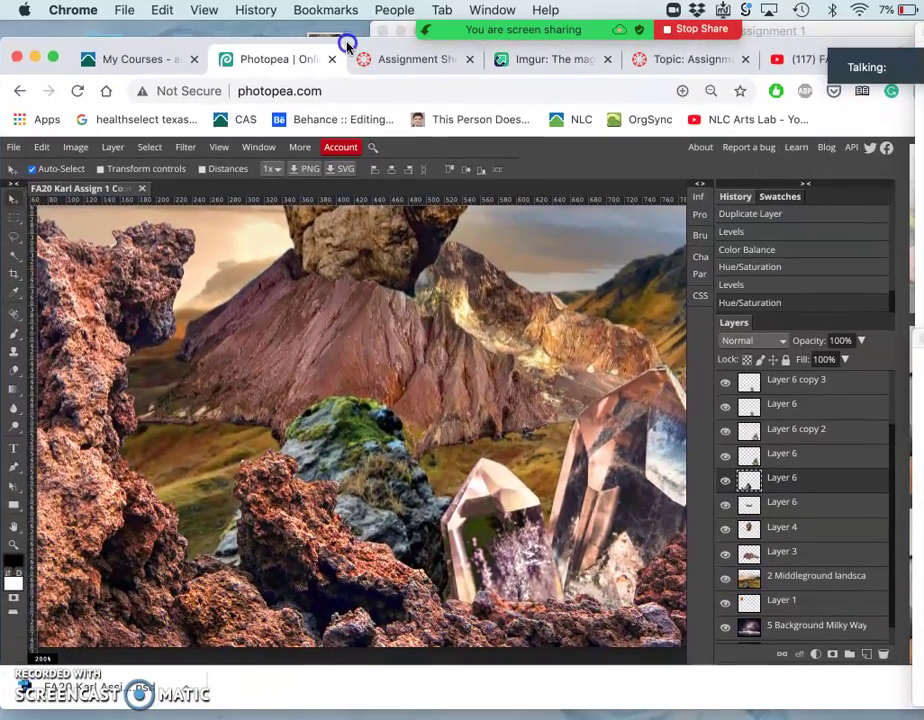
Step: Free-transform the mossy rock layer, stretching it to 126.33% width and rotating it 5.7°
{"action": "left_click", "coordinate": [758, 479]}
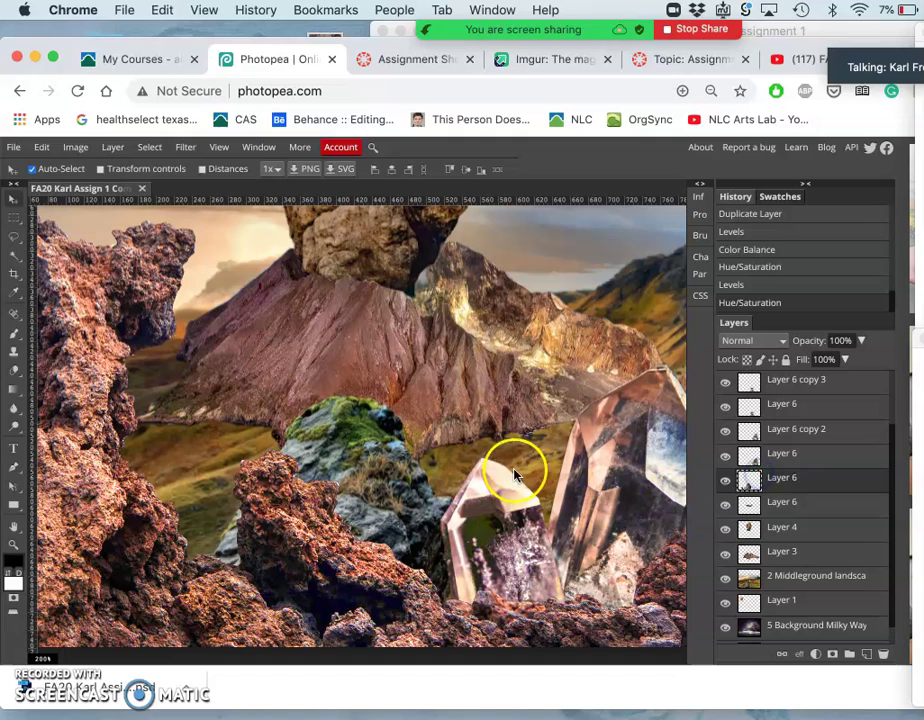
{"action": "left_click", "coordinate": [43, 150]}
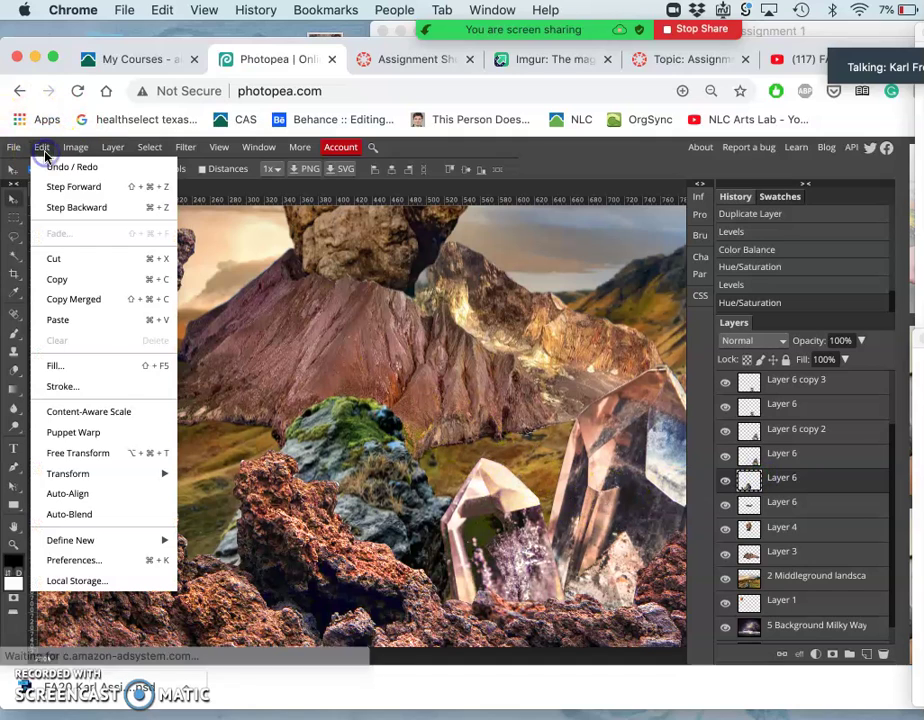
{"action": "left_click", "coordinate": [89, 455]}
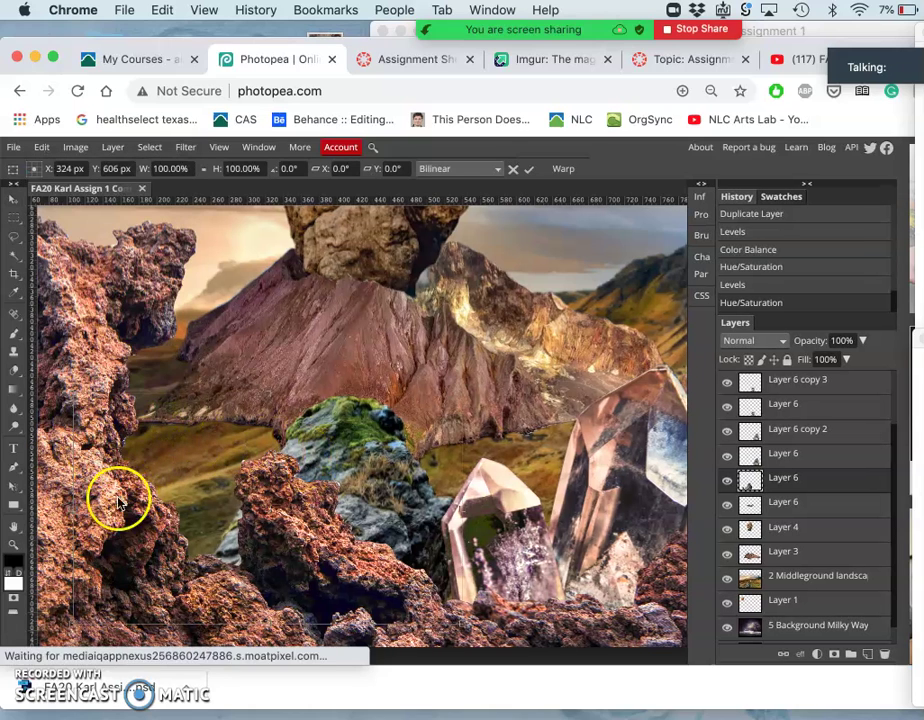
{"action": "left_click_drag", "start_coordinate": [75, 505], "coordinate": [18, 503]}
{"action": "left_click_drag", "start_coordinate": [13, 500], "coordinate": [16, 490]}
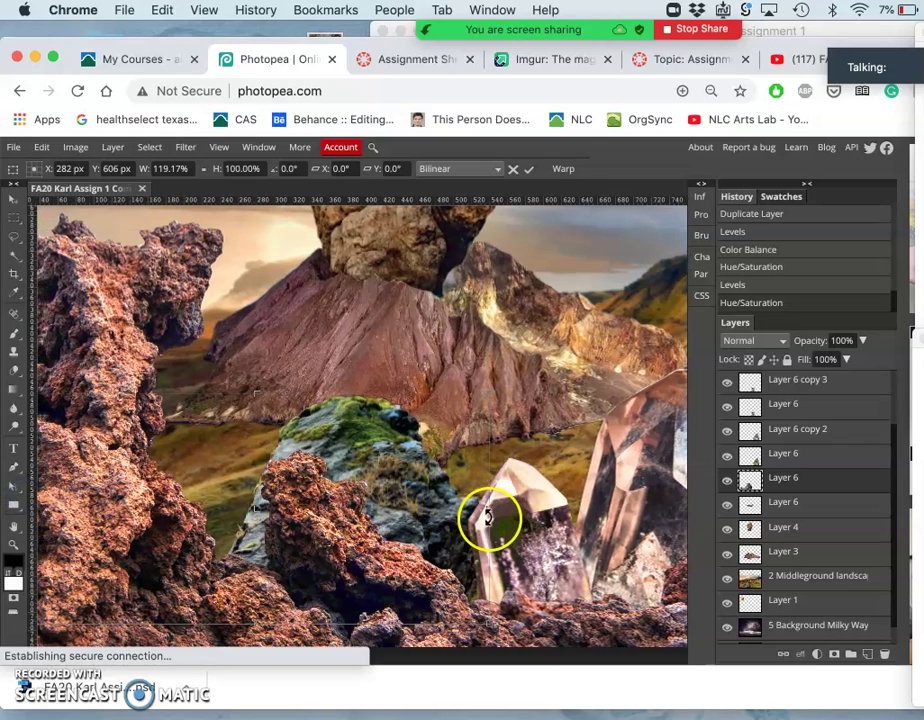
{"action": "left_click_drag", "start_coordinate": [505, 509], "coordinate": [517, 507]}
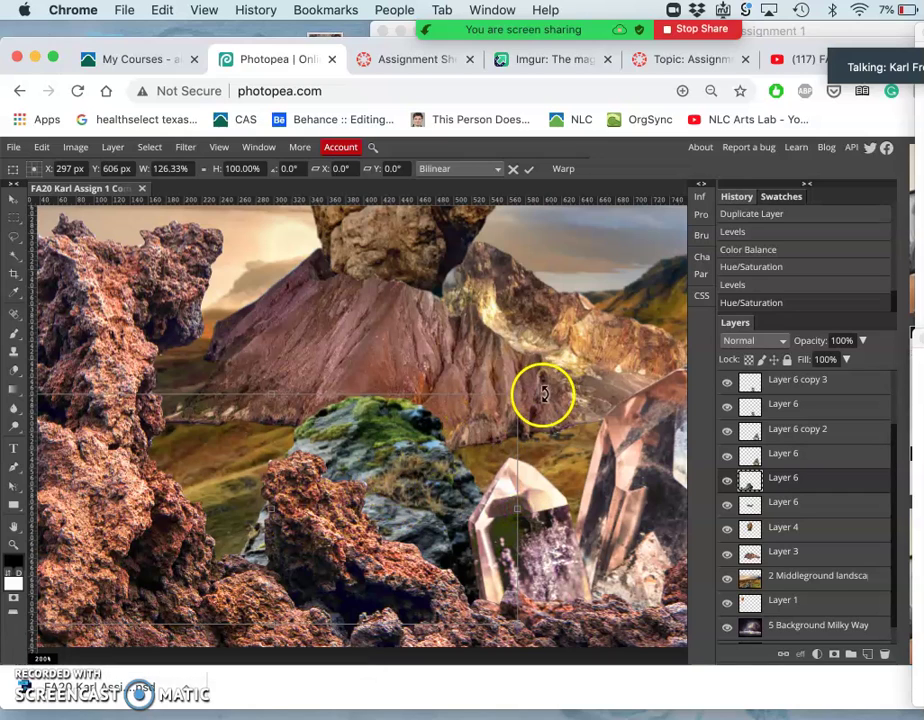
{"action": "left_click_drag", "start_coordinate": [536, 394], "coordinate": [550, 420]}
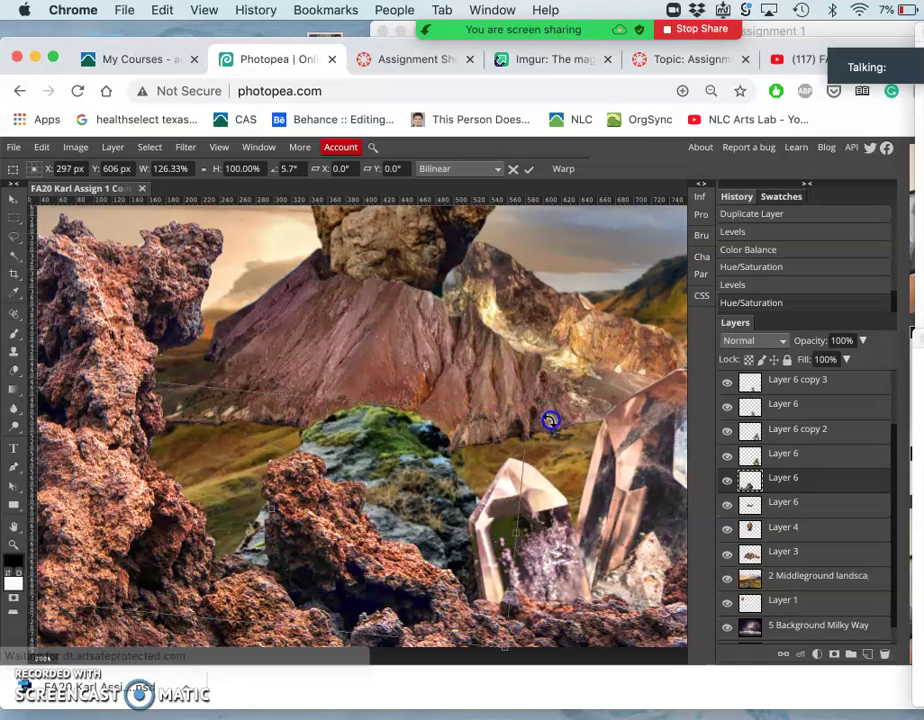
Step: Warp the mossy rock slightly along its left side and apply the transformation
{"action": "right_click", "coordinate": [407, 467]}
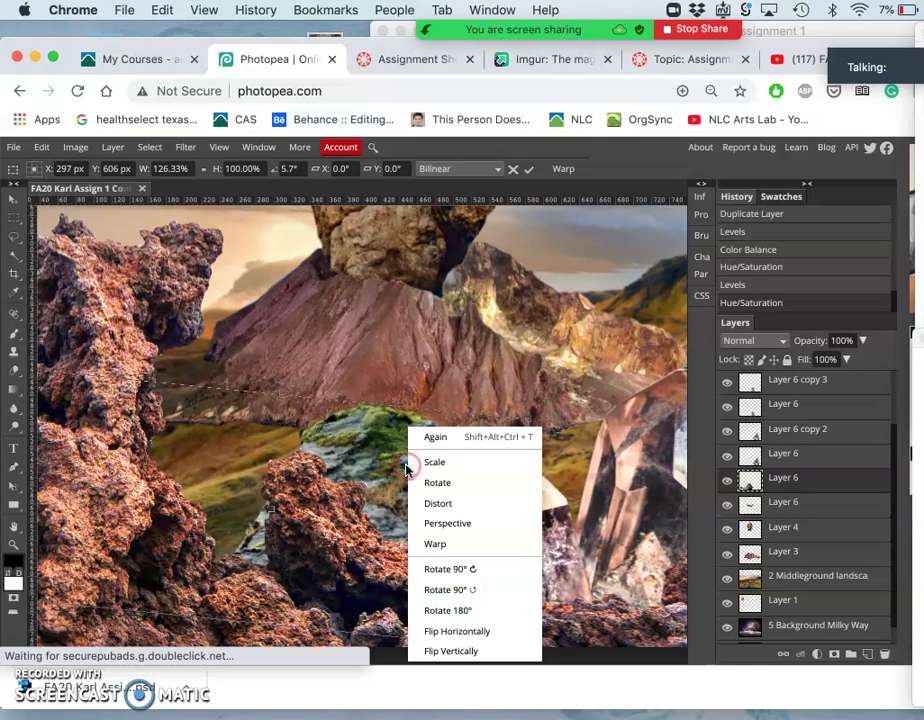
{"action": "left_click", "coordinate": [434, 543]}
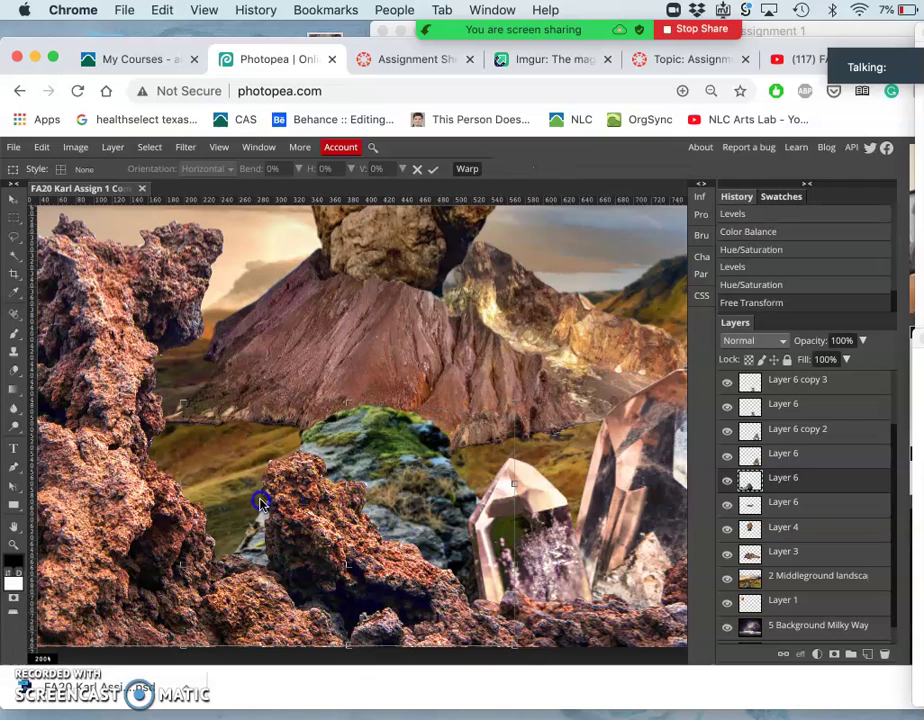
{"action": "left_click", "coordinate": [295, 538]}
{"action": "left_click", "coordinate": [309, 526]}
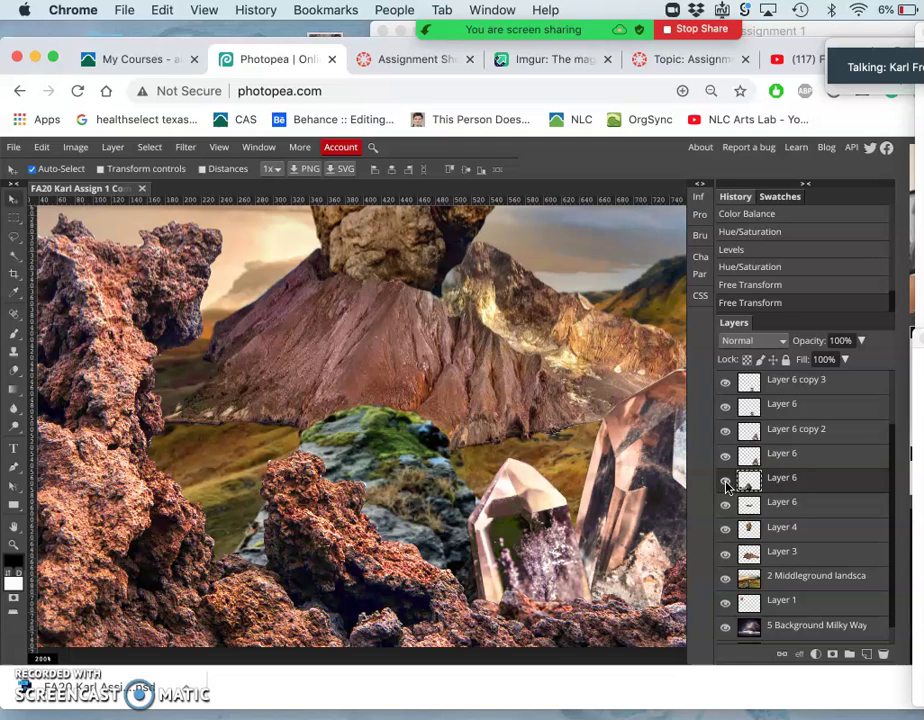
Step: Compare the scene with and without the reshaped mossy rock and inspect its edges up close and in the whole composition
{"action": "left_click", "coordinate": [725, 481]}
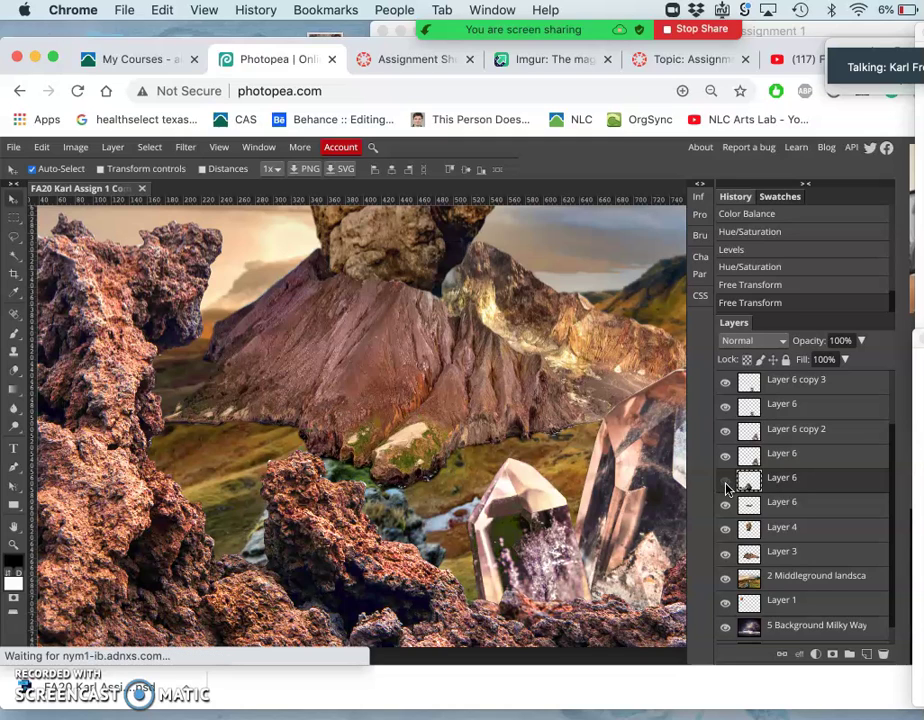
{"action": "left_click", "coordinate": [725, 481]}
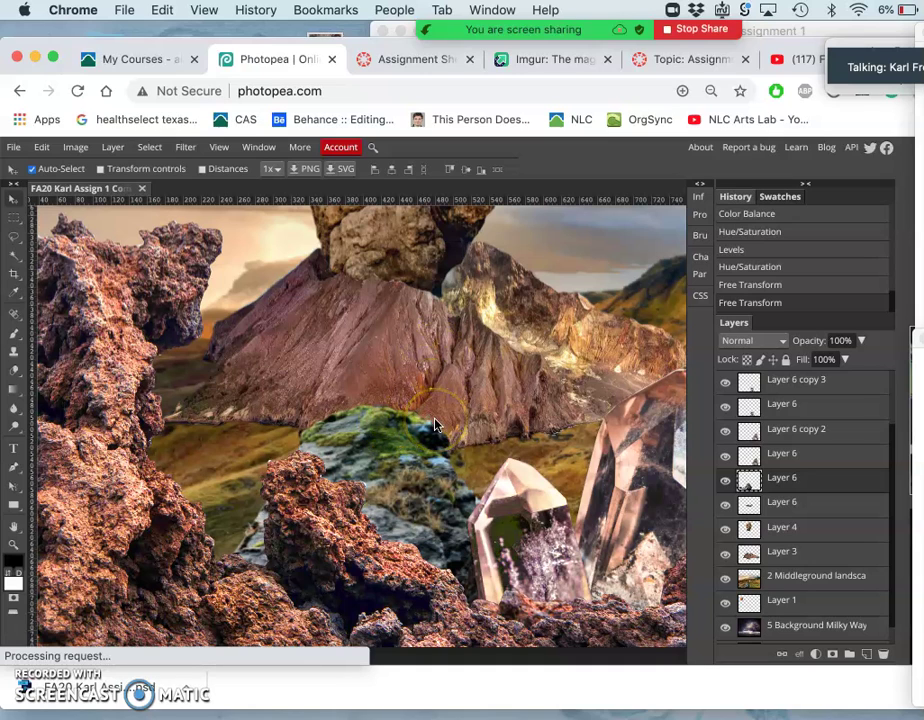
{"action": "scroll", "coordinate": [435, 425], "scroll_direction": "up", "scroll_amount": 2}
{"action": "left_click", "coordinate": [430, 470]}
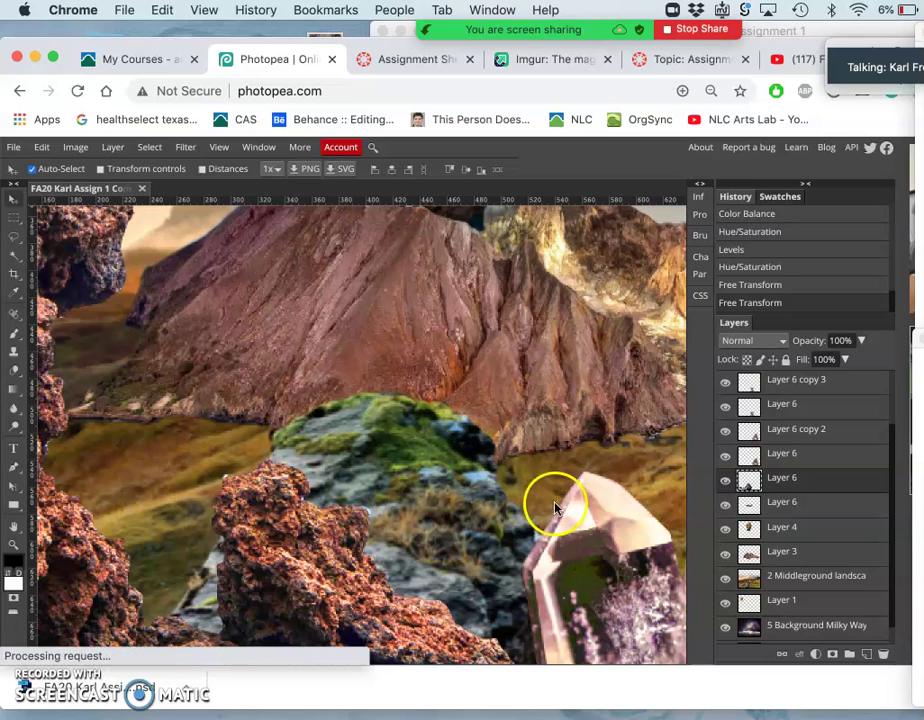
{"action": "scroll", "coordinate": [505, 500], "scroll_direction": "down", "scroll_amount": 4}
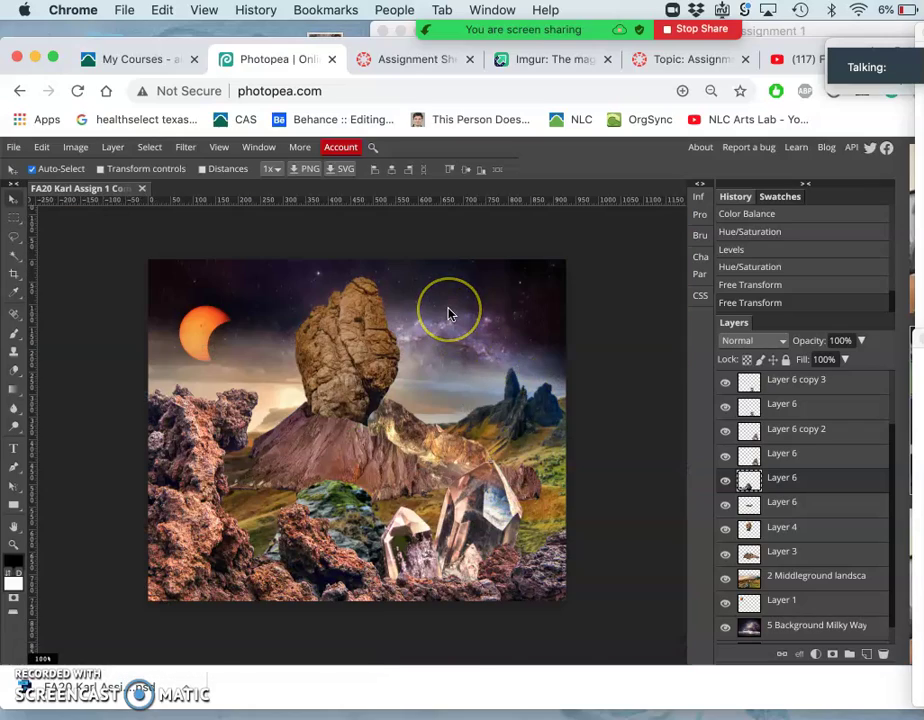
{"action": "scroll", "coordinate": [448, 314], "scroll_direction": "up", "scroll_amount": 3}
{"action": "scroll", "coordinate": [448, 314], "scroll_direction": "down", "scroll_amount": 3}
{"action": "left_click", "coordinate": [324, 464]}
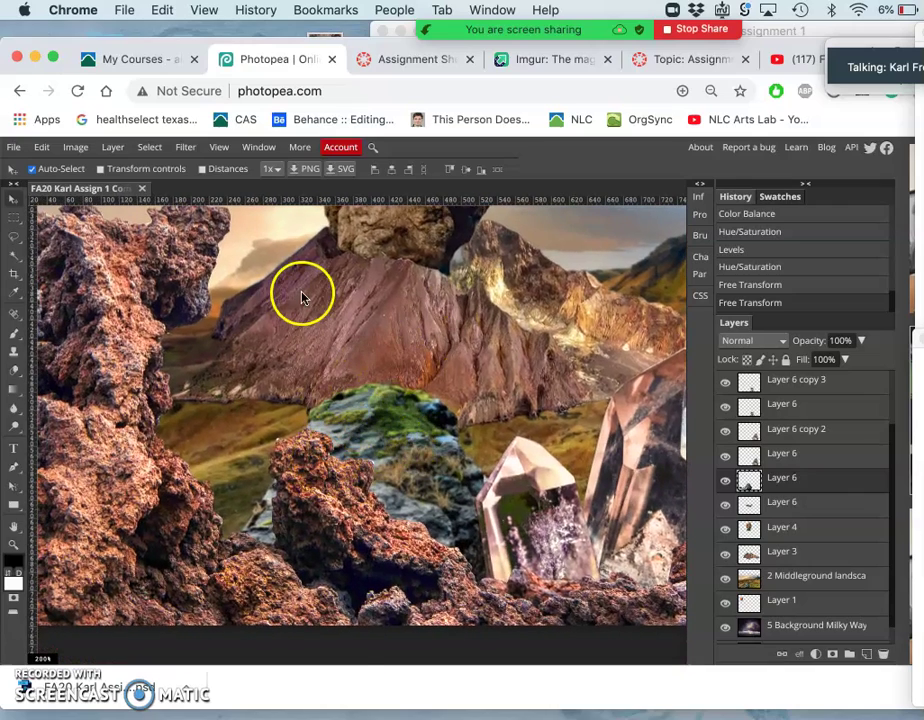
Step: Start a Levels adjustment on the mossy rock layer and set the midtone input to 0.87
{"action": "left_click", "coordinate": [80, 149]}
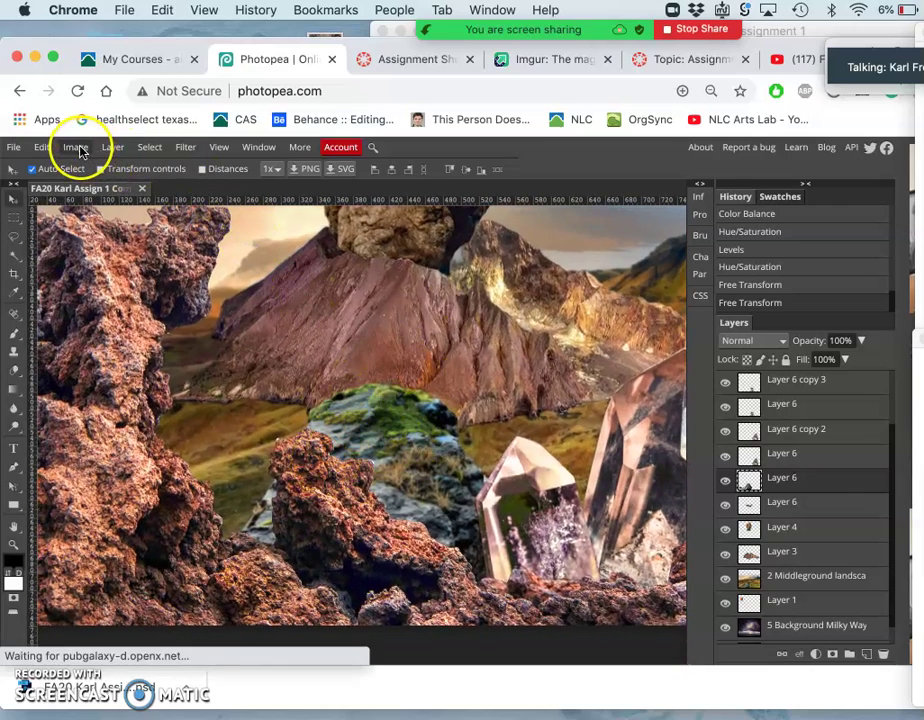
{"action": "left_click", "coordinate": [80, 166]}
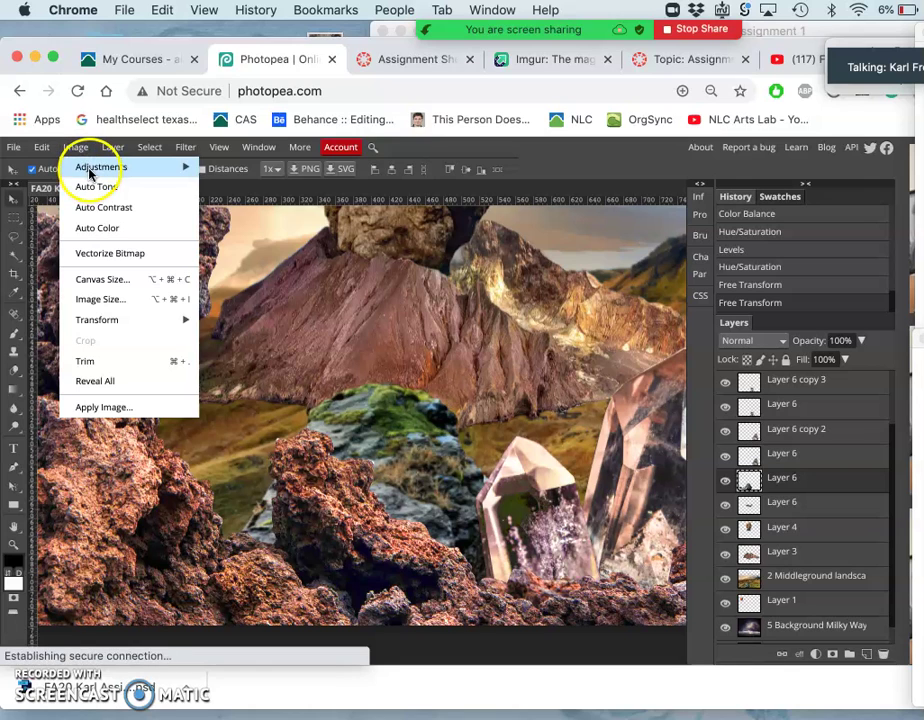
{"action": "left_click", "coordinate": [230, 187]}
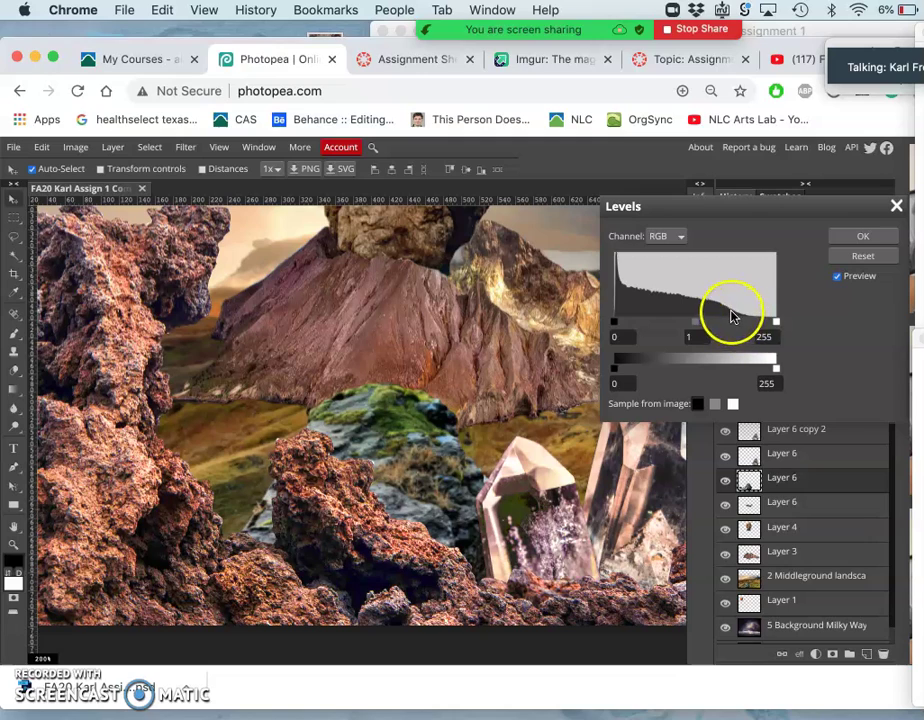
{"action": "mouse_move", "coordinate": [773, 320]}
{"action": "left_mouse_down"}
{"action": "mouse_move", "coordinate": [740, 327]}
{"action": "mouse_move", "coordinate": [785, 321]}
{"action": "left_mouse_up"}
{"action": "left_click", "coordinate": [690, 323]}
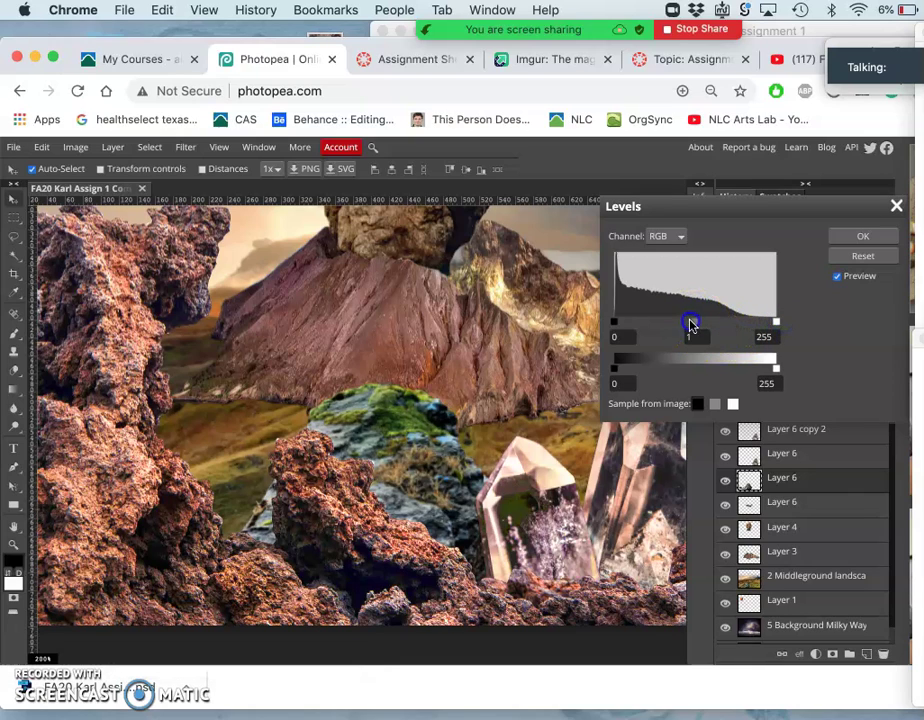
{"action": "mouse_move", "coordinate": [683, 325]}
{"action": "left_mouse_down"}
{"action": "mouse_move", "coordinate": [709, 320]}
{"action": "mouse_move", "coordinate": [701, 322]}
{"action": "left_mouse_up"}
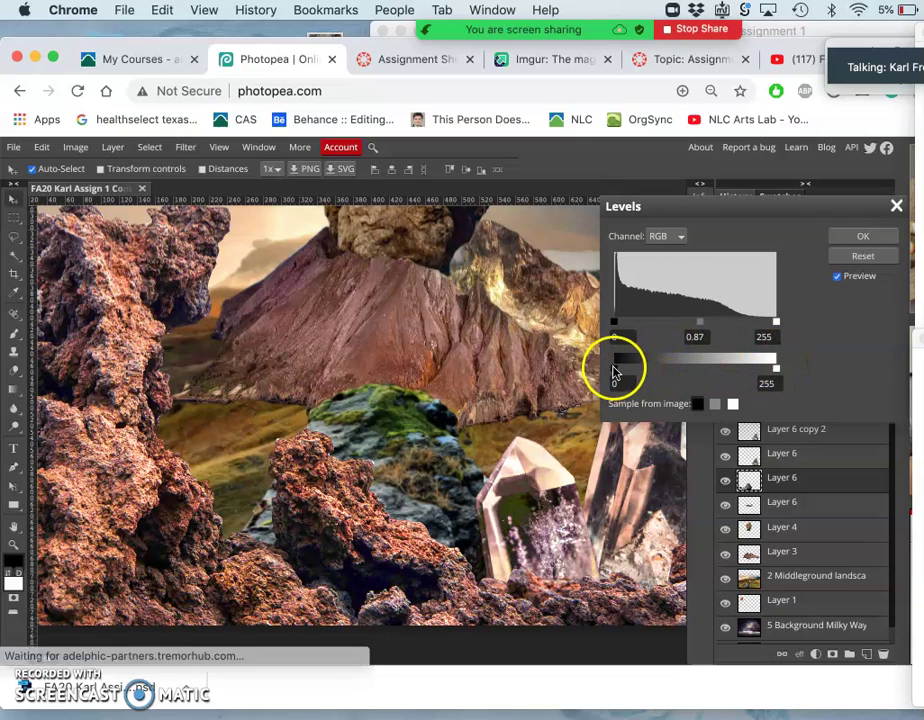
Step: Set the Levels output range of the mossy rock to 19 for black and 247 for white
{"action": "left_click_drag", "start_coordinate": [621, 374], "coordinate": [692, 367]}
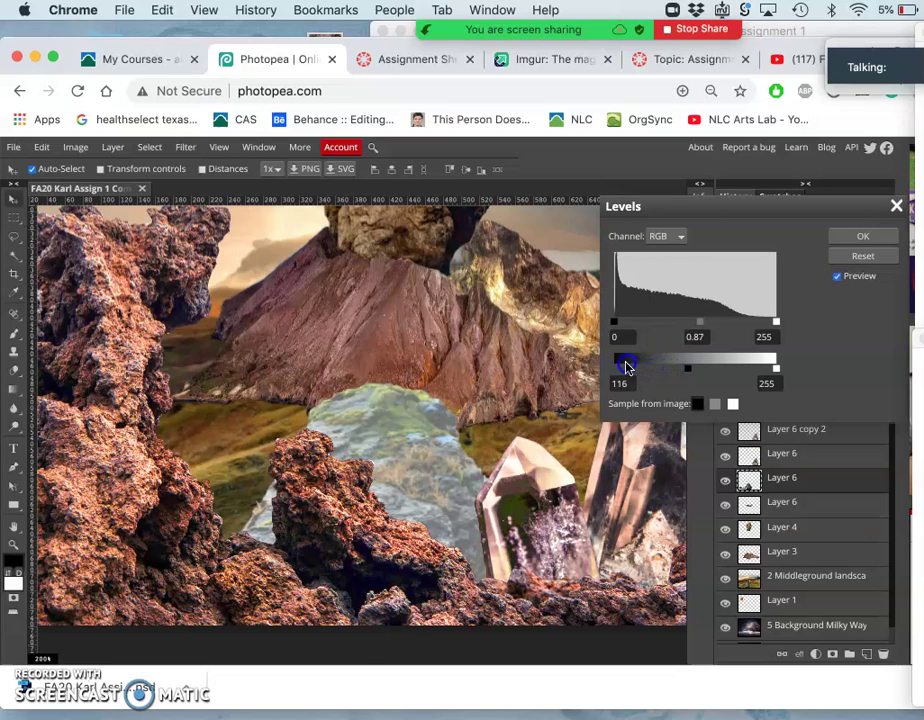
{"action": "left_click_drag", "start_coordinate": [627, 367], "coordinate": [628, 367]}
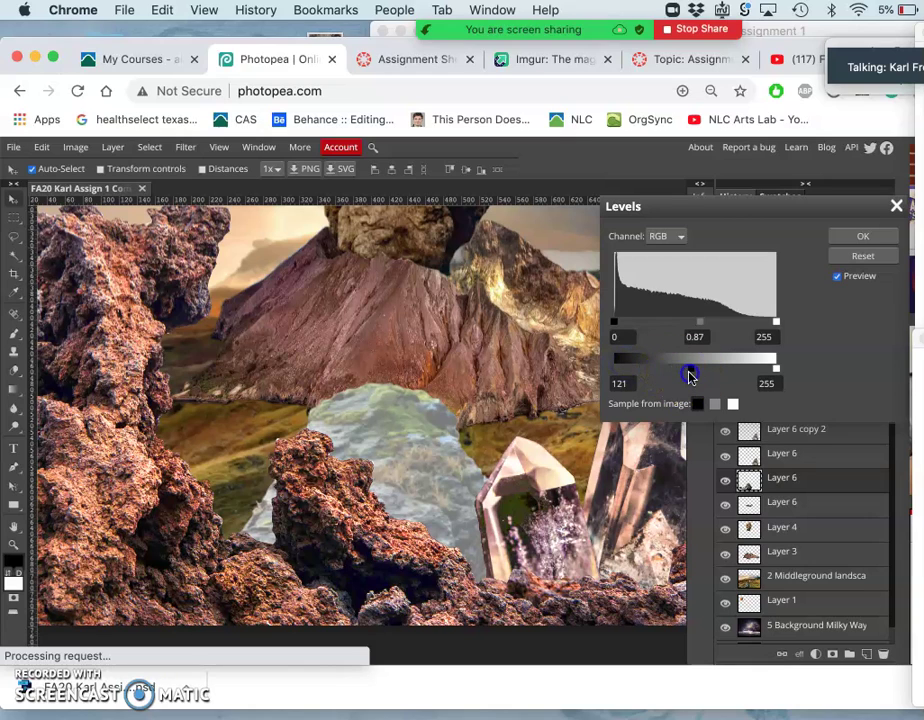
{"action": "left_click_drag", "start_coordinate": [690, 375], "coordinate": [652, 380]}
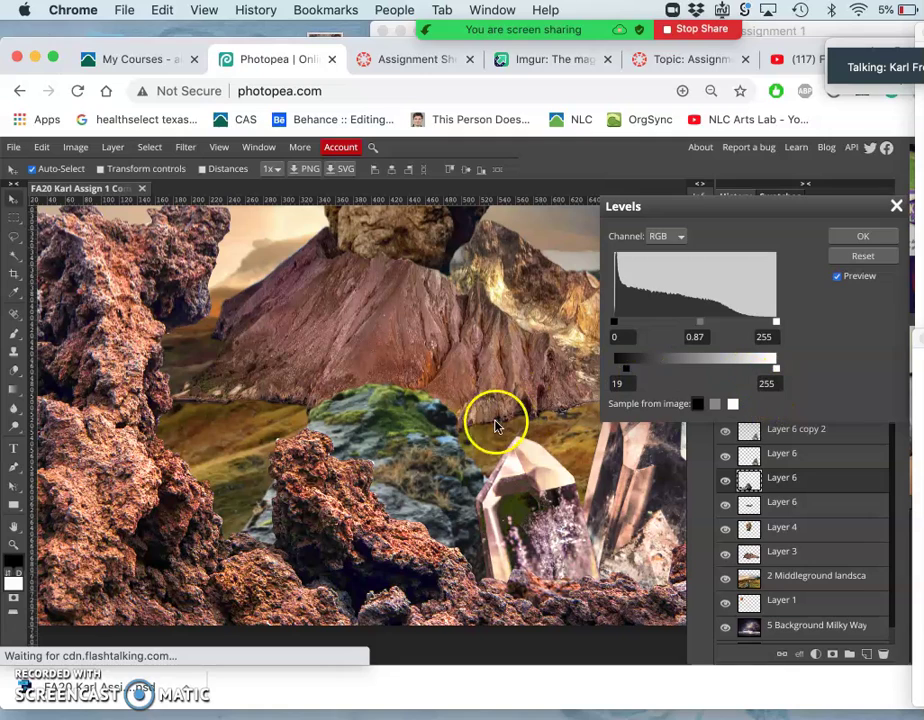
{"action": "left_click", "coordinate": [775, 372]}
{"action": "mouse_move", "coordinate": [775, 372]}
{"action": "left_mouse_down"}
{"action": "mouse_move", "coordinate": [760, 374]}
{"action": "mouse_move", "coordinate": [771, 372]}
{"action": "left_mouse_up"}
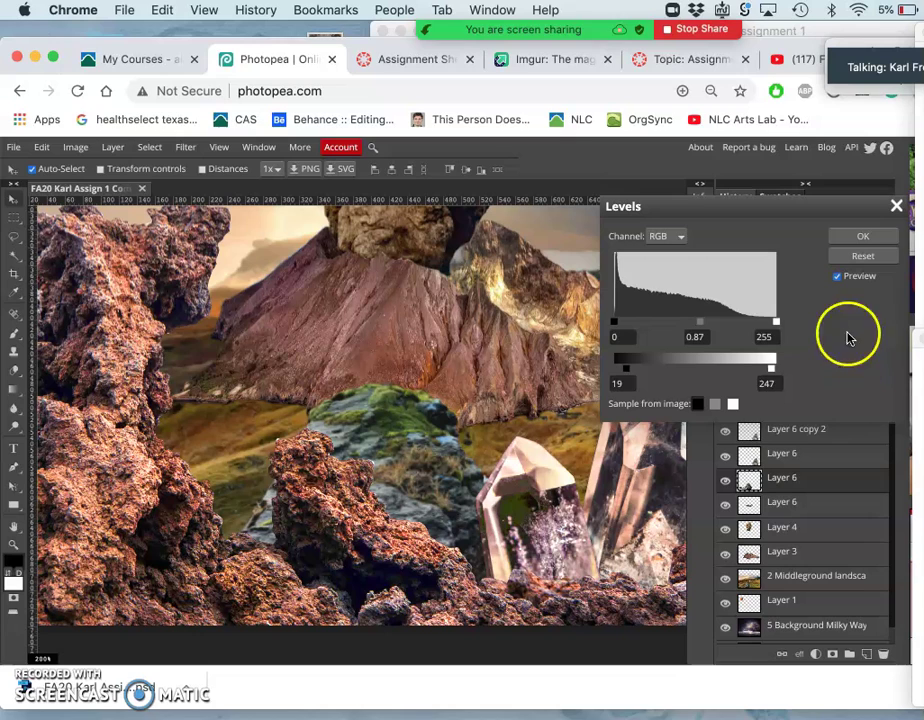
Step: Apply the Levels adjustment and compare the scene with and without the mossy rock, and before and after its Levels change
{"action": "left_click", "coordinate": [862, 237]}
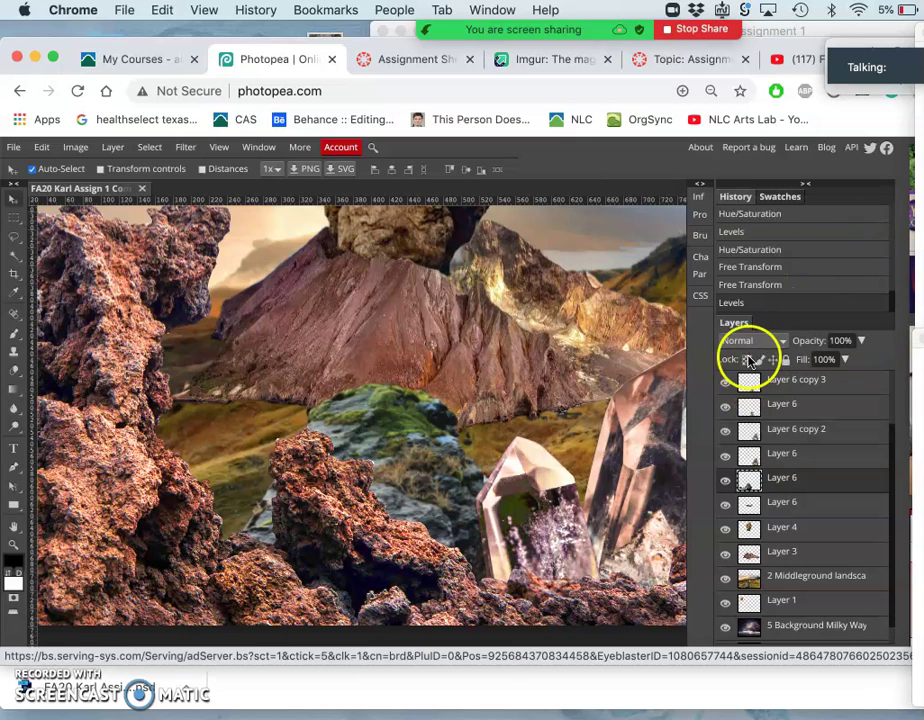
{"action": "left_click", "coordinate": [725, 483]}
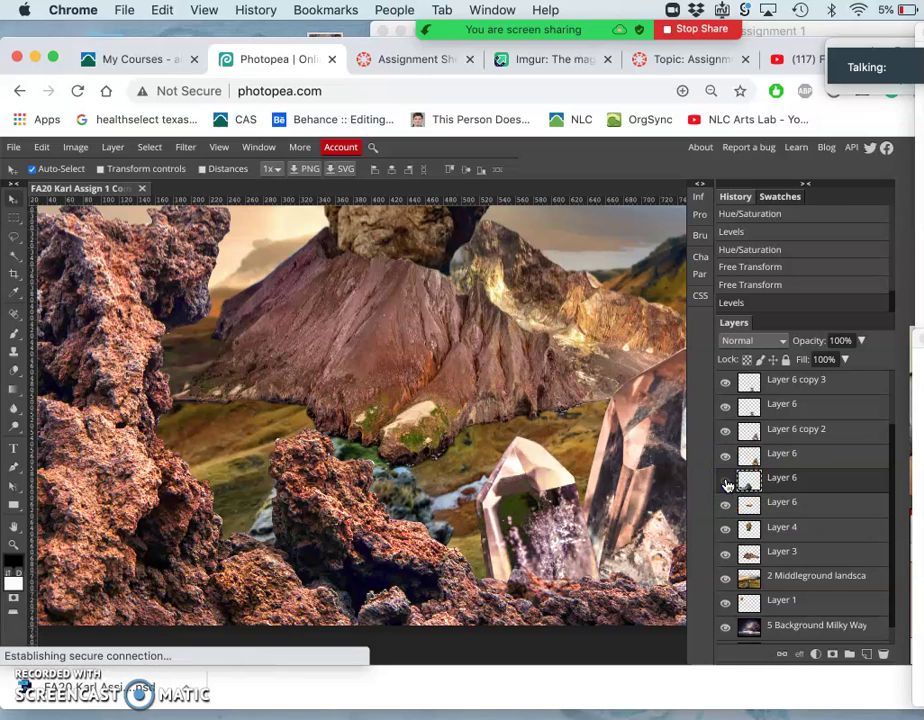
{"action": "left_click", "coordinate": [725, 481]}
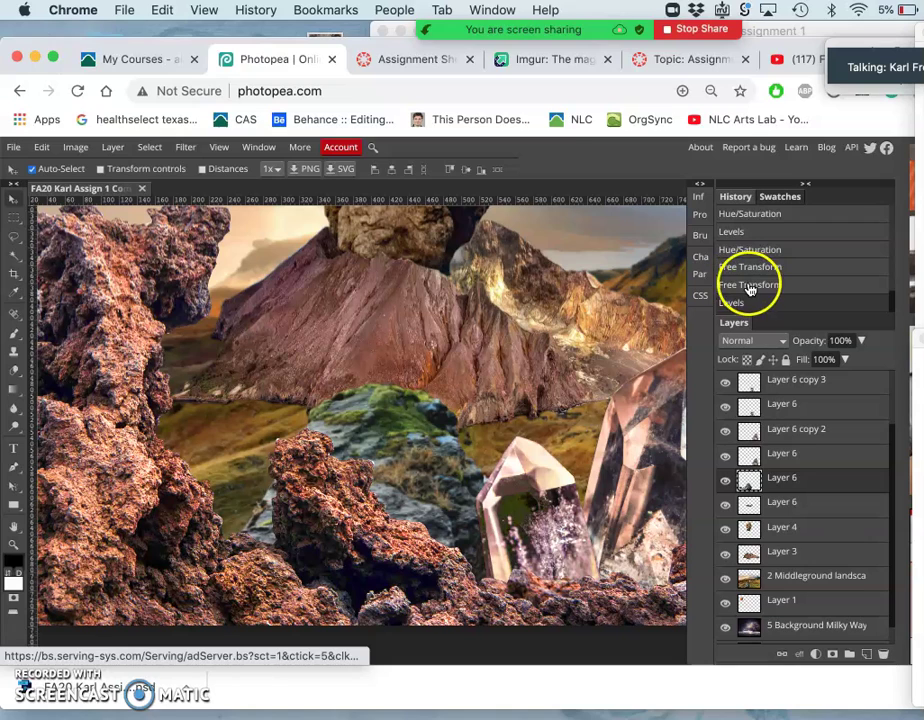
{"action": "left_click", "coordinate": [458, 423]}
{"action": "left_click", "coordinate": [751, 288]}
{"action": "left_click_drag", "start_coordinate": [452, 424], "coordinate": [420, 455]}
{"action": "left_click", "coordinate": [735, 302]}
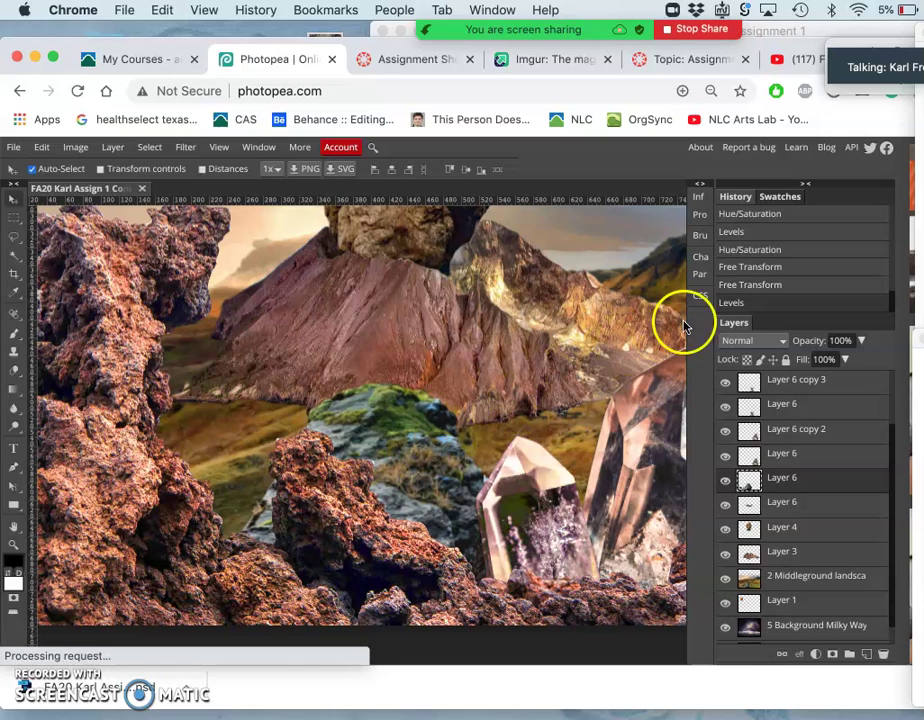
Step: Start a Color Balance adjustment on the mossy rock layer and set red to 42 for the midtones
{"action": "left_click", "coordinate": [78, 148]}
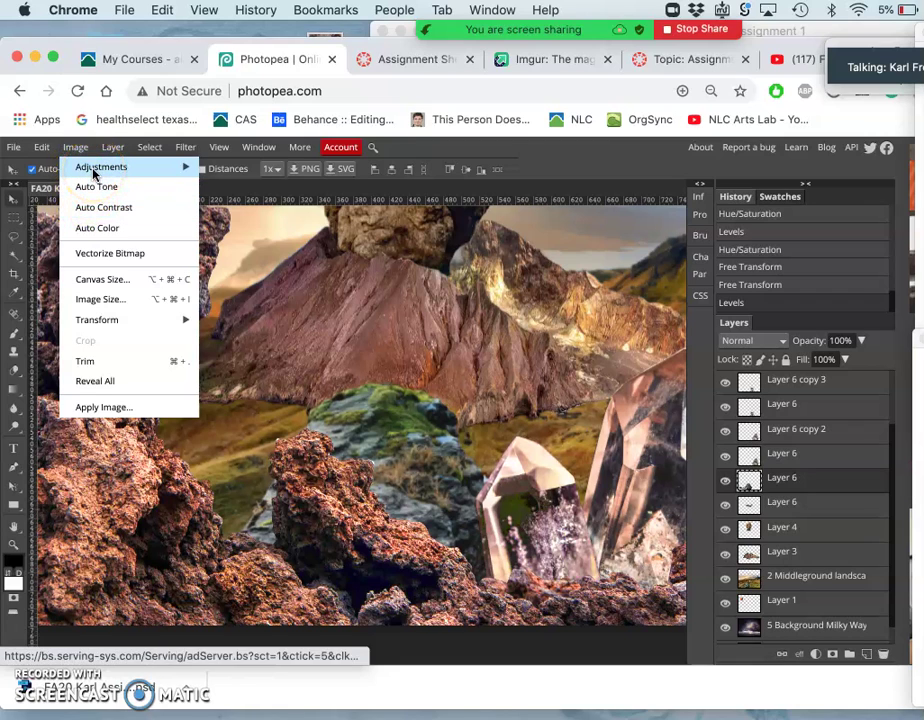
{"action": "left_click", "coordinate": [93, 174]}
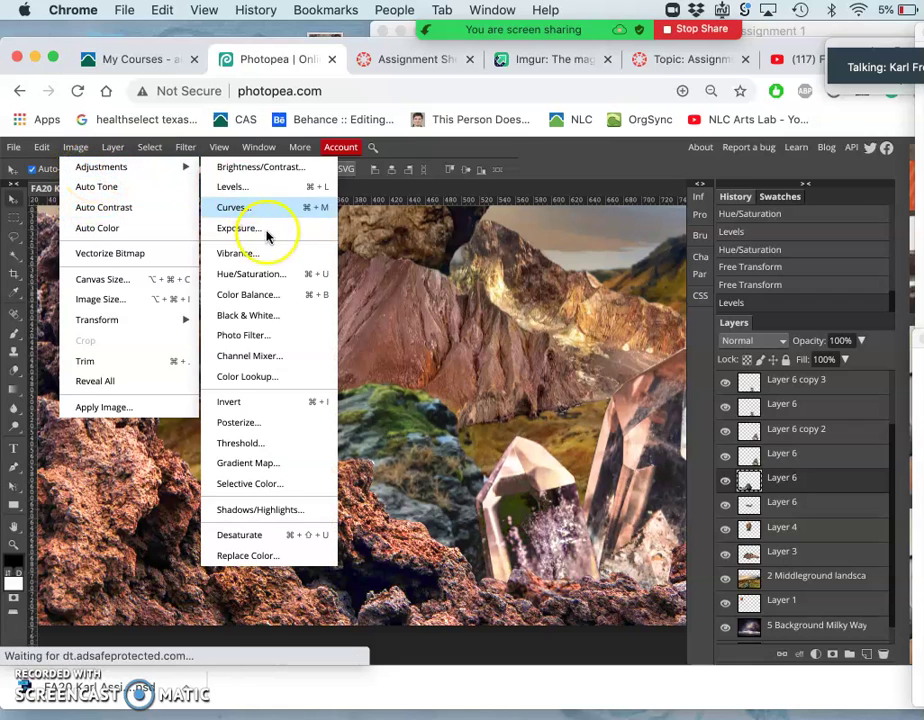
{"action": "left_click", "coordinate": [254, 295]}
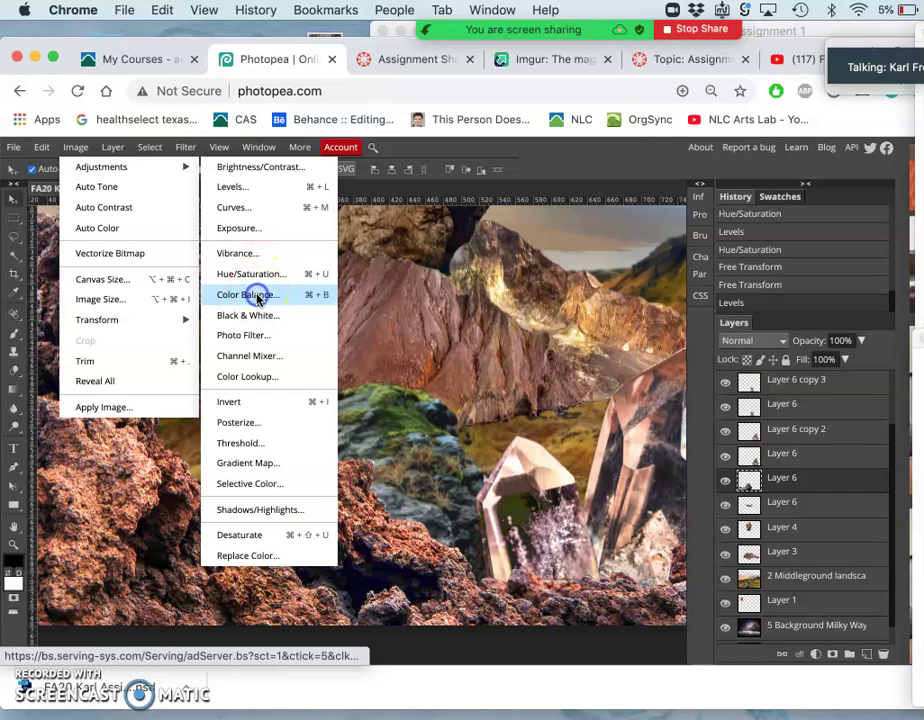
{"action": "left_click", "coordinate": [543, 283]}
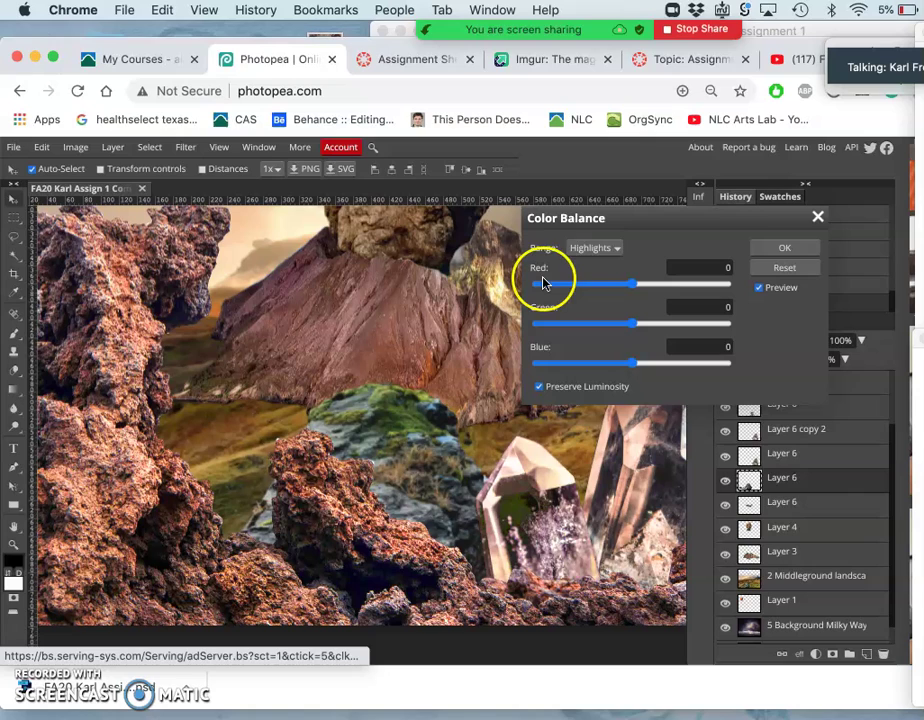
{"action": "left_click", "coordinate": [616, 252]}
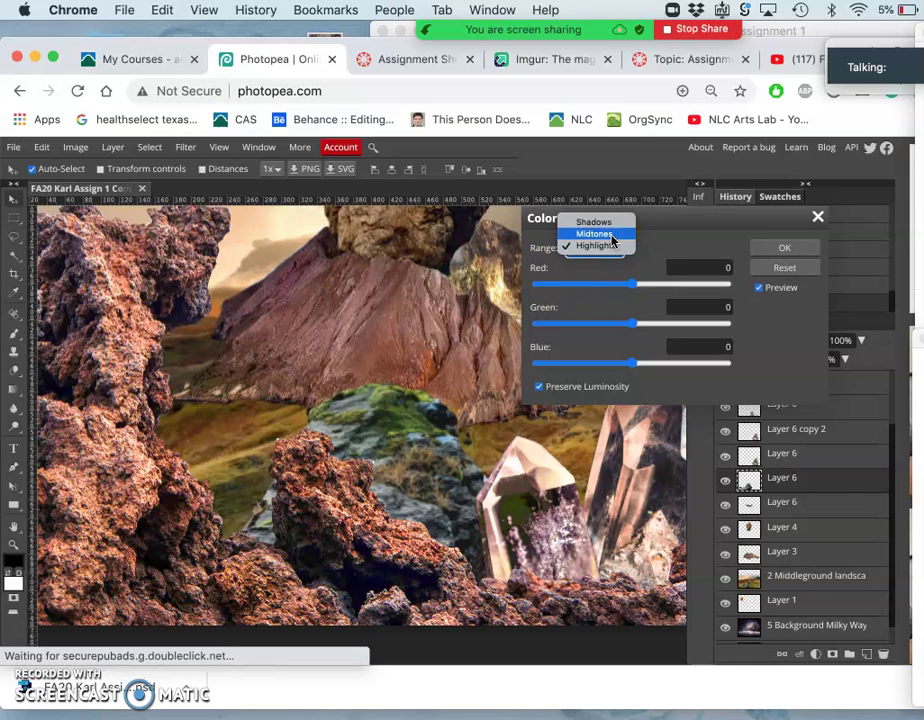
{"action": "left_click", "coordinate": [613, 236]}
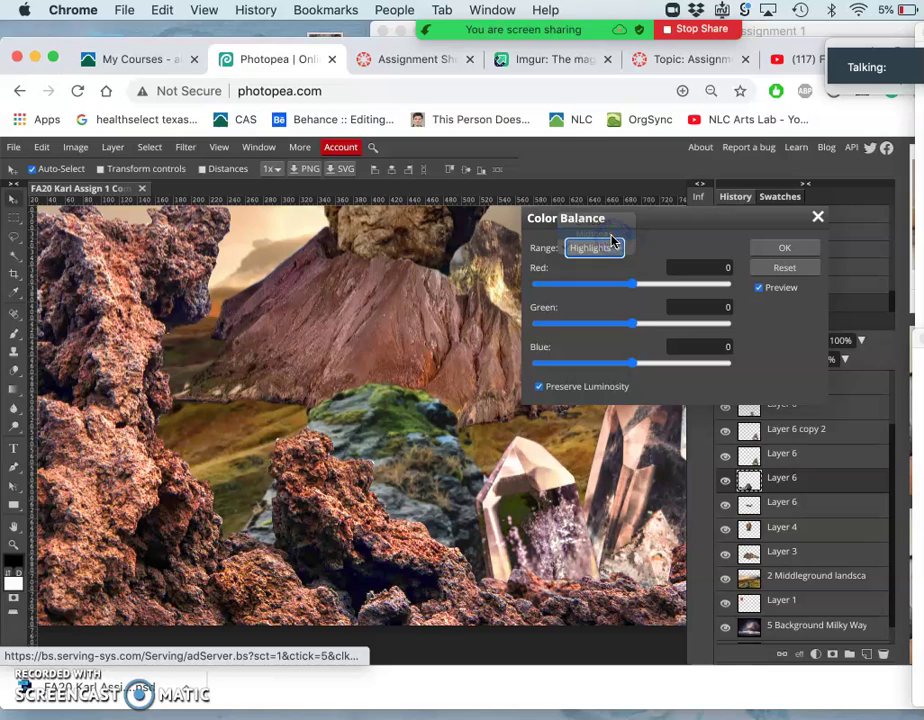
{"action": "left_click", "coordinate": [631, 323]}
{"action": "left_click", "coordinate": [631, 286]}
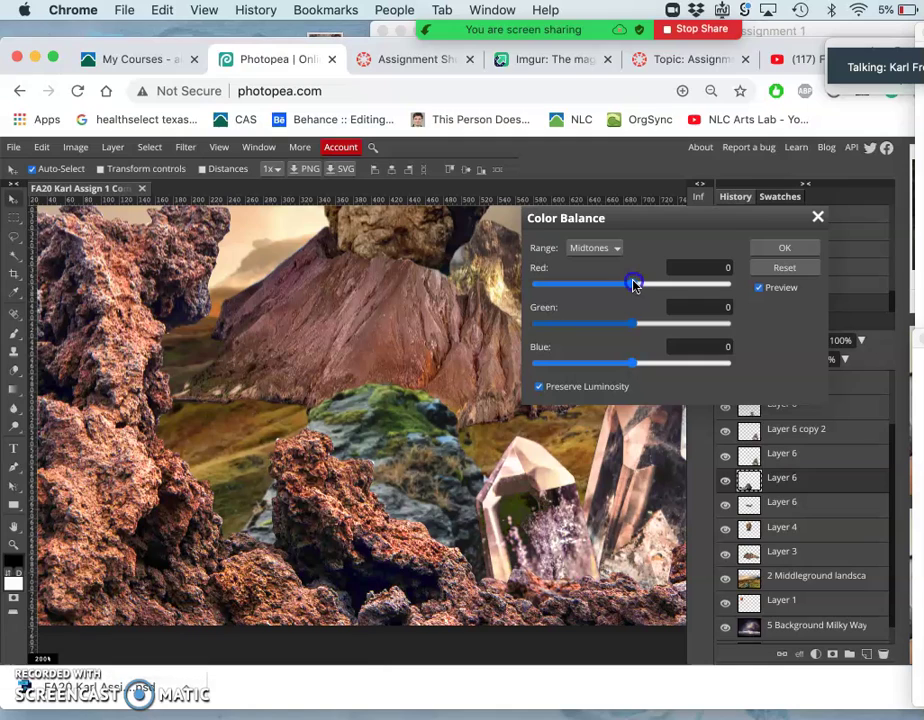
{"action": "left_click_drag", "start_coordinate": [656, 285], "coordinate": [672, 287]}
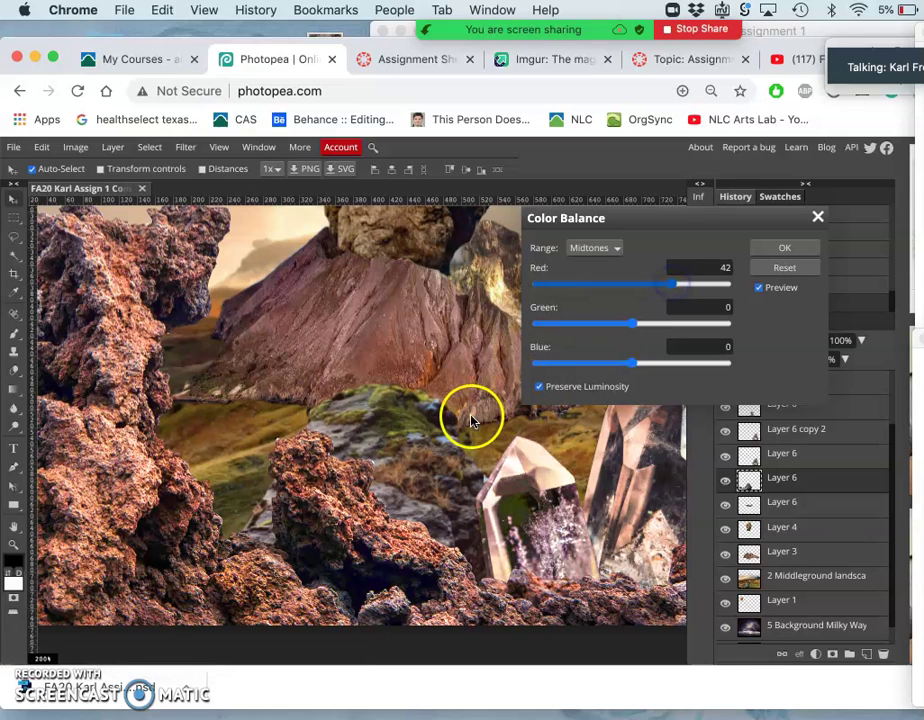
Step: Set the midtone green to -5 and blue to -28, and apply the Color Balance adjustment to the mossy rock
{"action": "left_click_drag", "start_coordinate": [629, 324], "coordinate": [604, 364]}
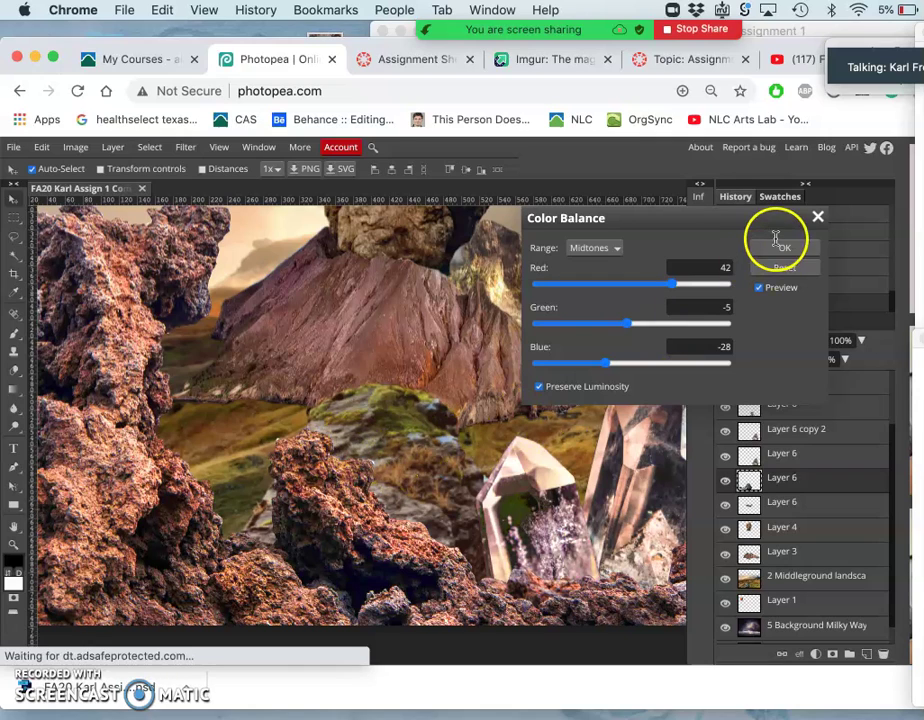
{"action": "left_click", "coordinate": [604, 268]}
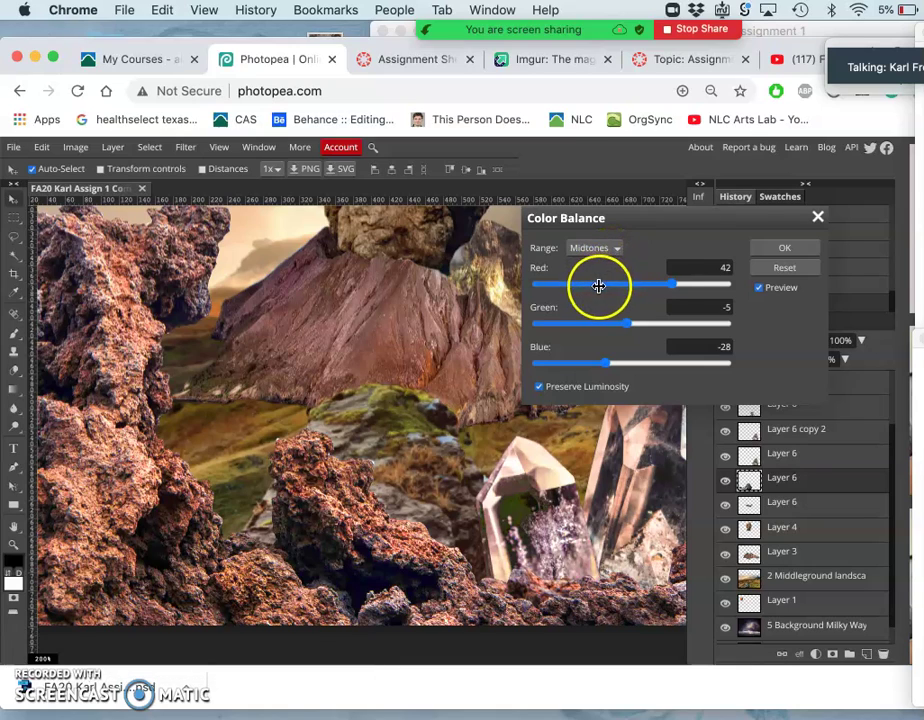
{"action": "left_click", "coordinate": [779, 248]}
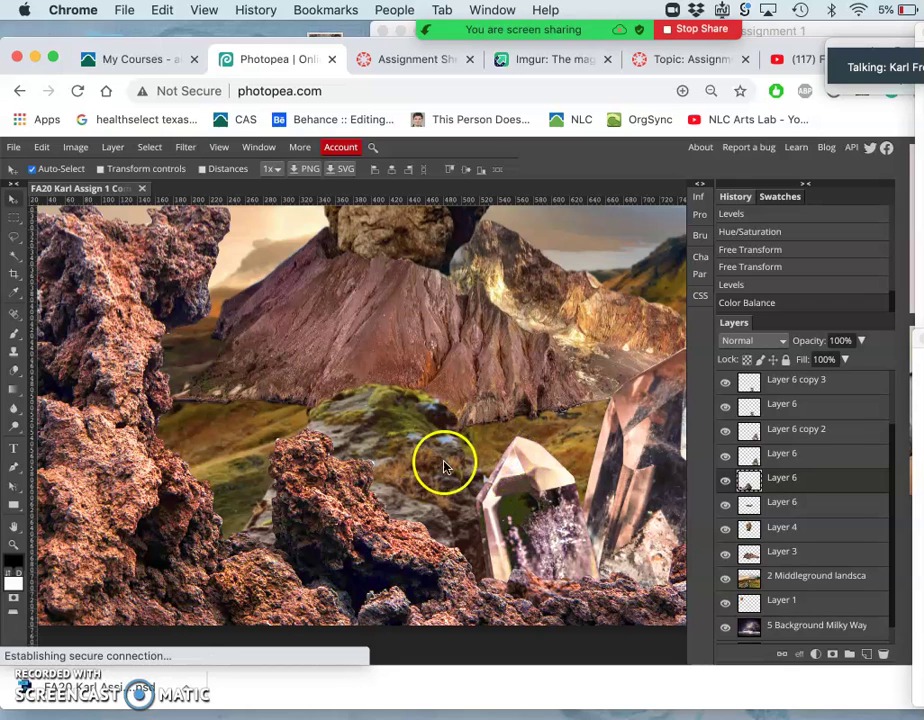
Step: Start a Hue/Saturation adjustment on the mossy rock and set the saturation of the red range to 14
{"action": "scroll", "coordinate": [462, 443], "scroll_direction": "right", "scroll_amount": 2}
{"action": "scroll", "coordinate": [462, 443], "scroll_direction": "up", "scroll_amount": 2}
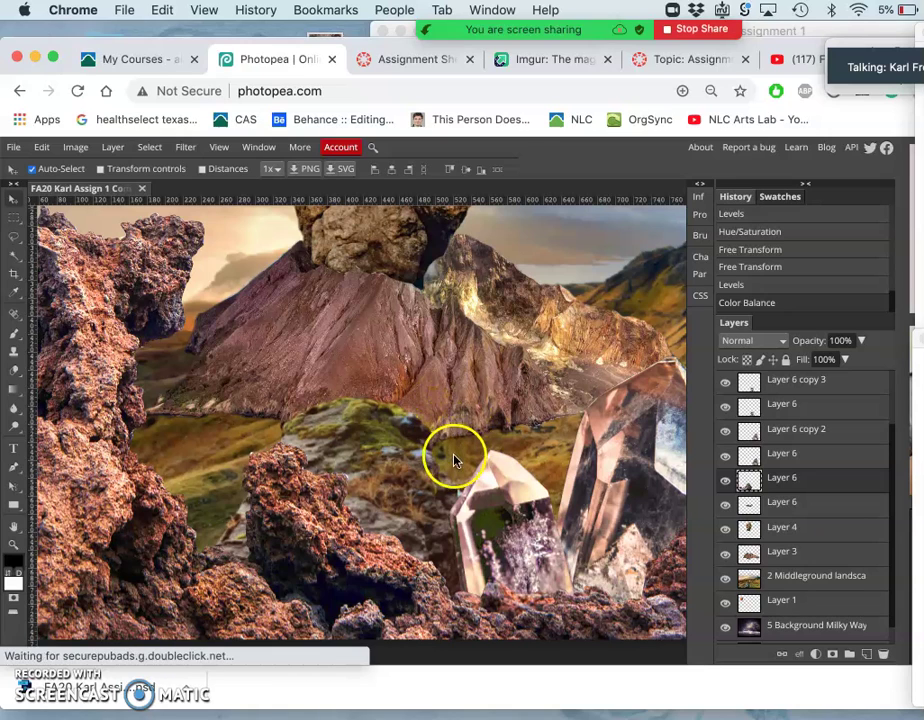
{"action": "left_click", "coordinate": [77, 148]}
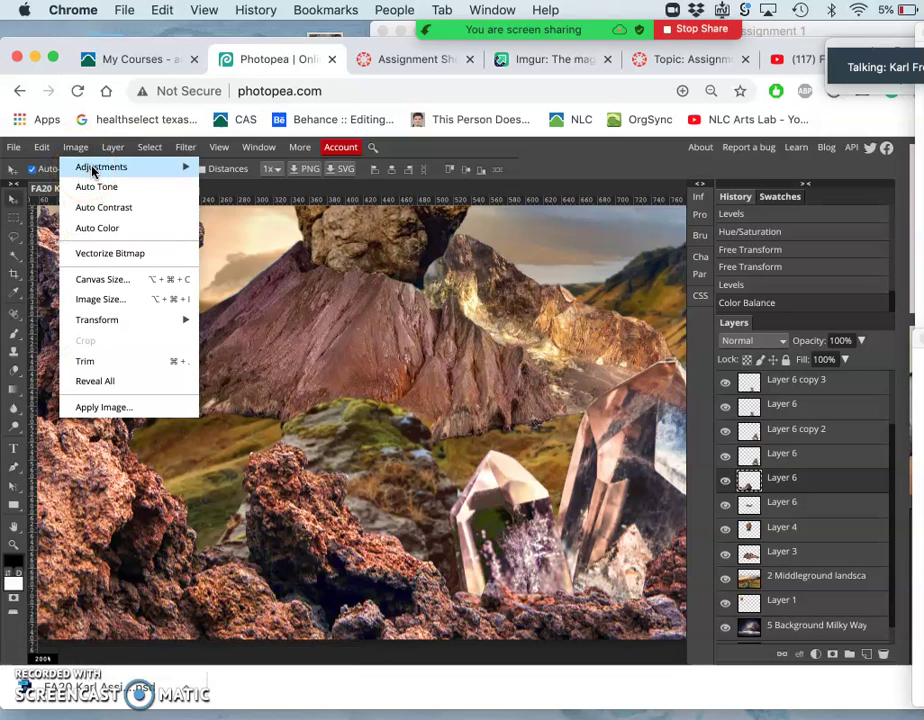
{"action": "left_click", "coordinate": [92, 170]}
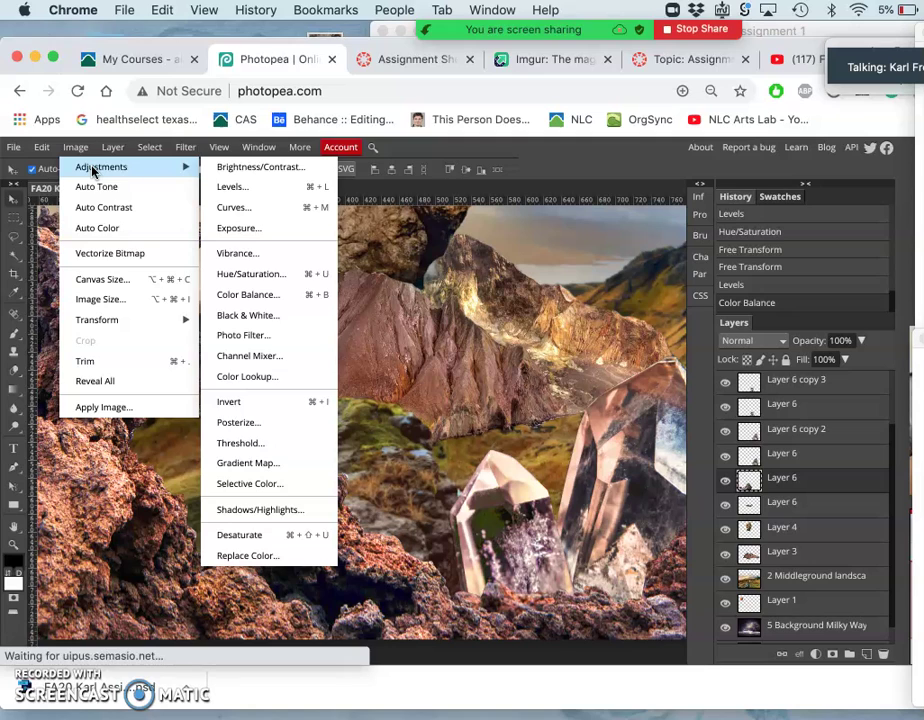
{"action": "left_click", "coordinate": [253, 281]}
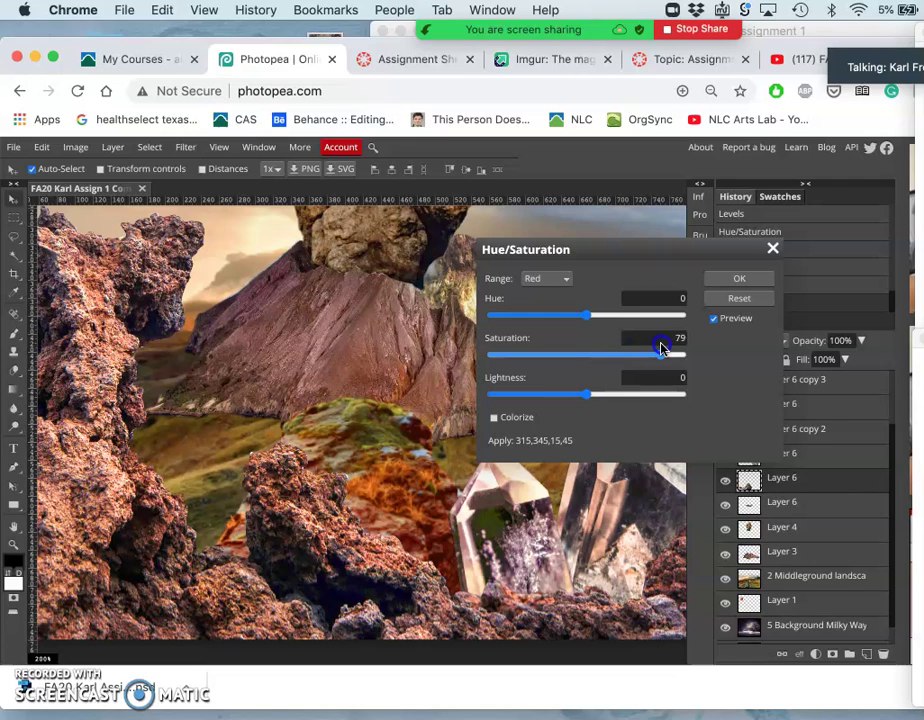
{"action": "left_click_drag", "start_coordinate": [653, 352], "coordinate": [601, 359]}
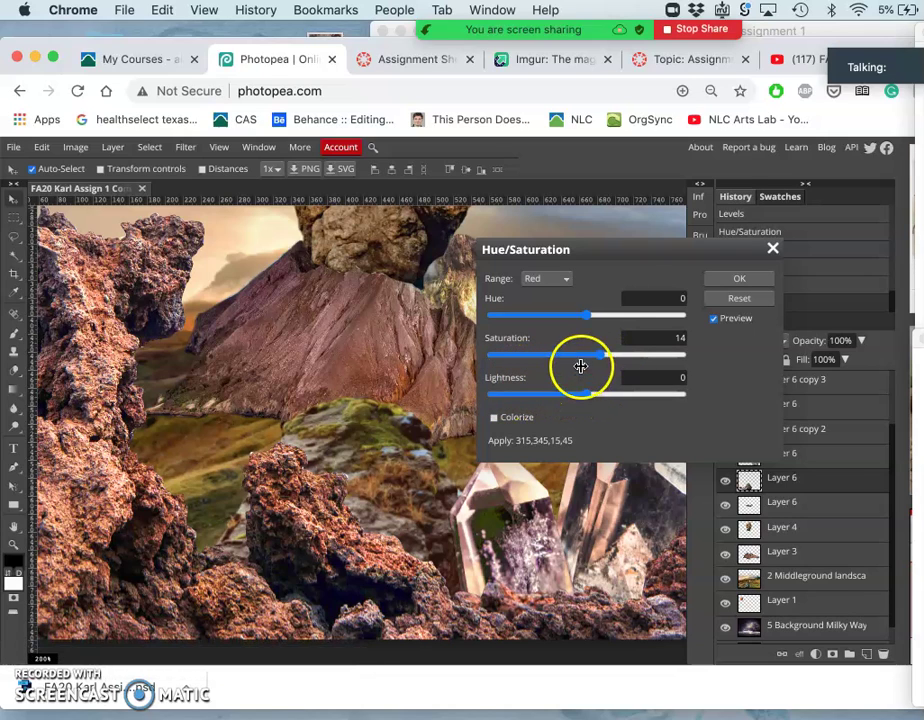
Step: Set the Master saturation of the mossy rock to 5 and apply the Hue/Saturation adjustment
{"action": "left_click", "coordinate": [566, 281]}
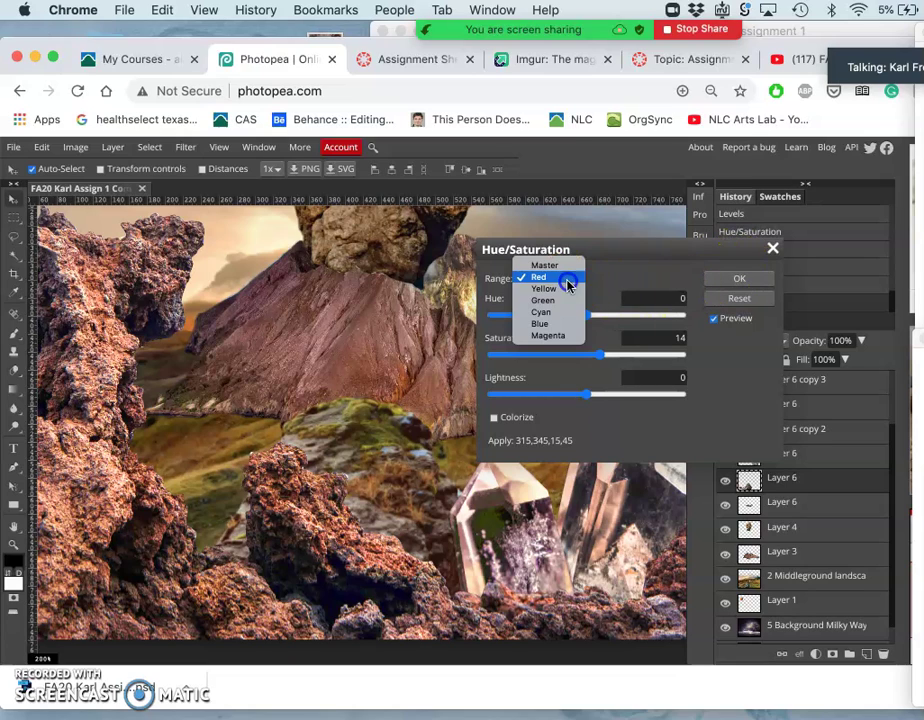
{"action": "left_click", "coordinate": [552, 266]}
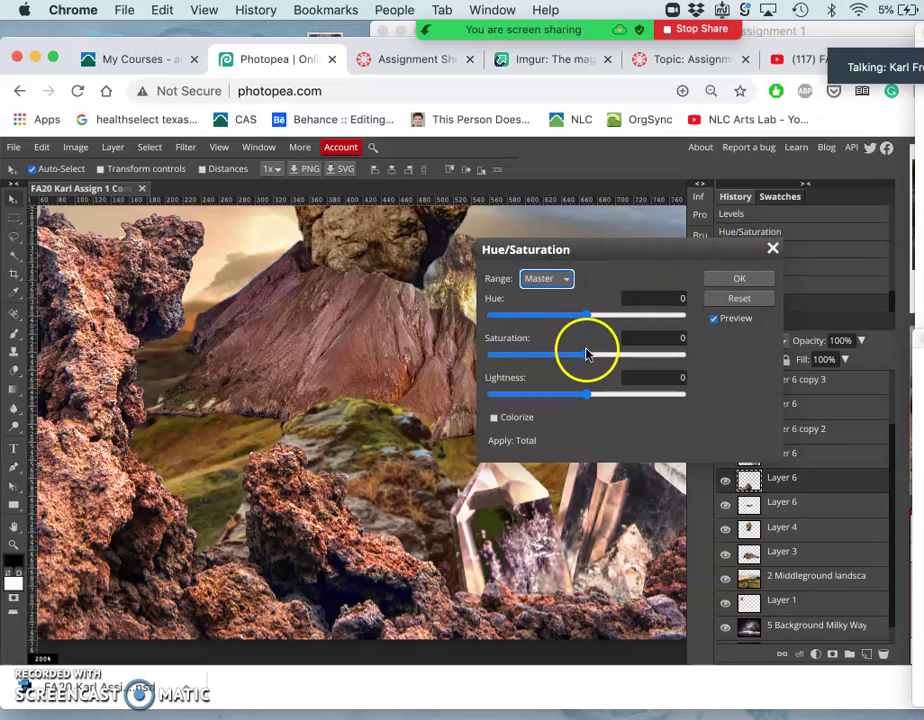
{"action": "left_click_drag", "start_coordinate": [586, 355], "coordinate": [613, 360]}
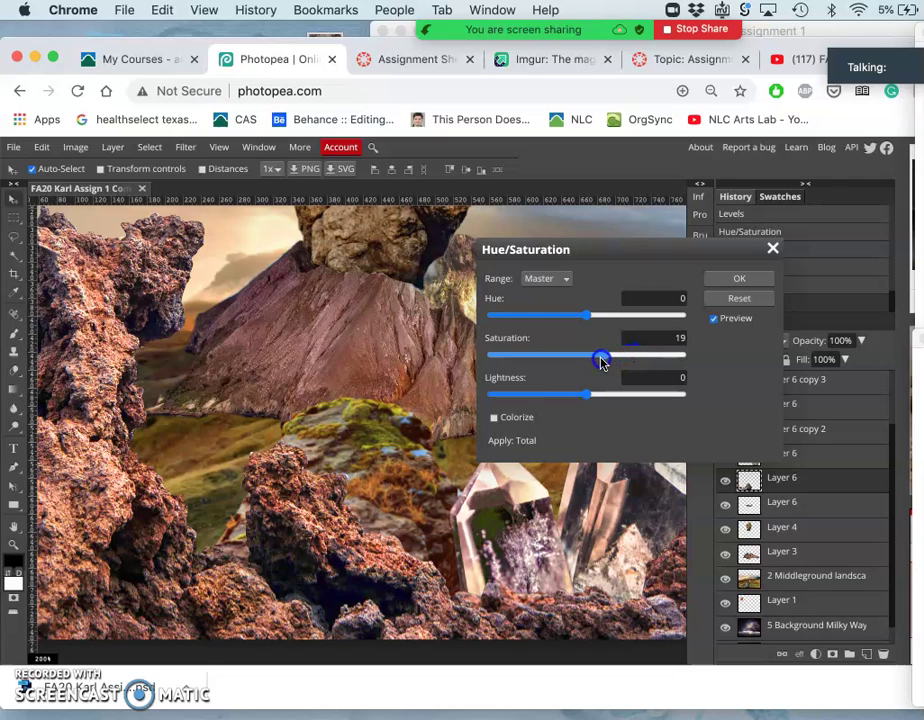
{"action": "left_click_drag", "start_coordinate": [596, 363], "coordinate": [594, 355]}
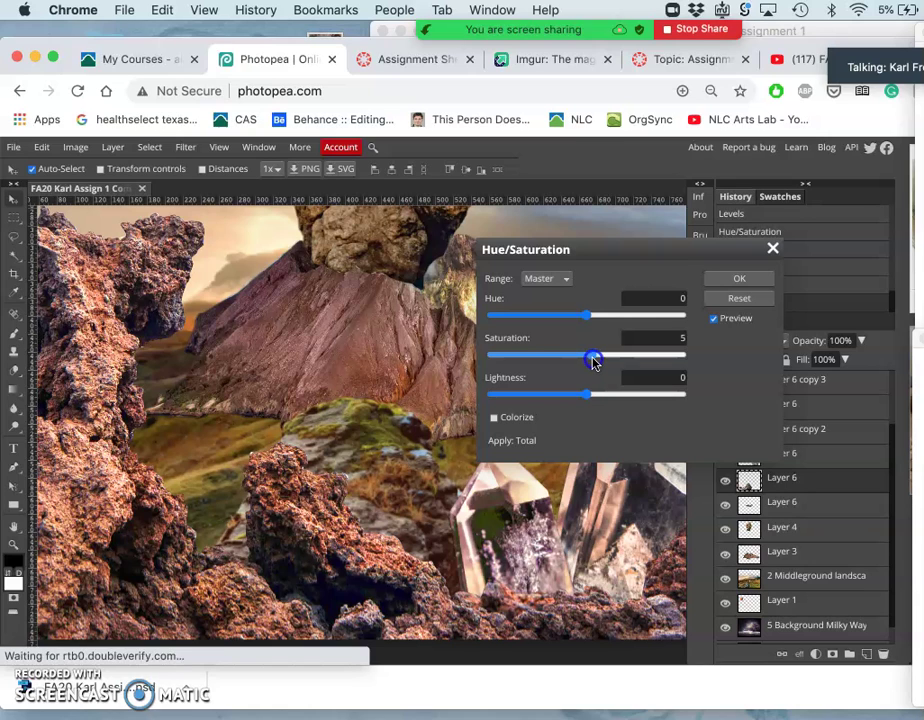
{"action": "left_click", "coordinate": [722, 278]}
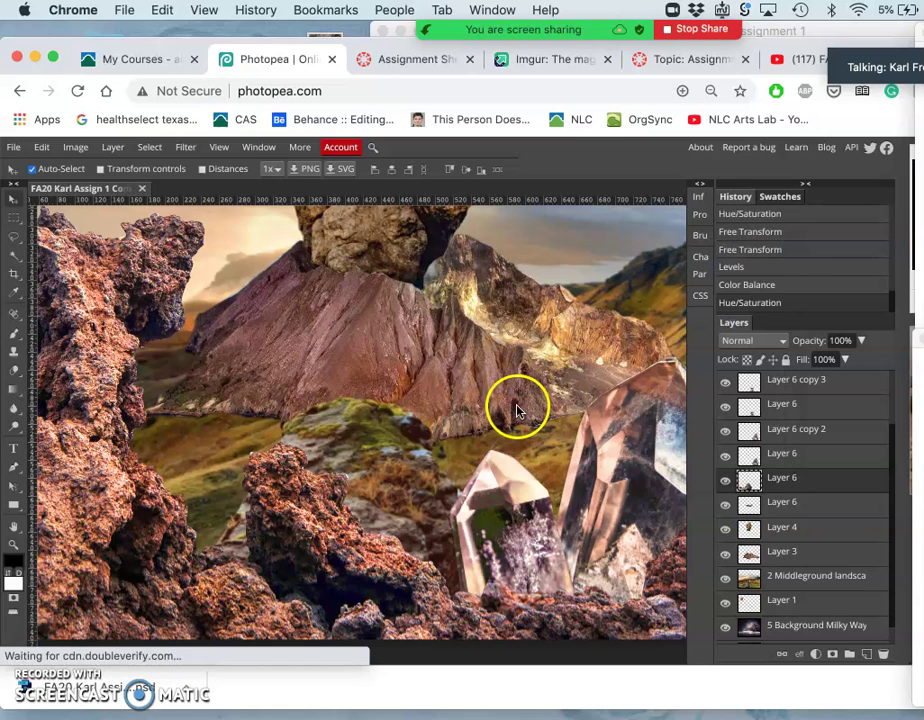
Step: Compare the whole composition before and after the mossy rock's tone and colour adjustments
{"action": "key", "text": "super+1"}
{"action": "left_click_drag", "start_coordinate": [412, 532], "coordinate": [418, 505]}
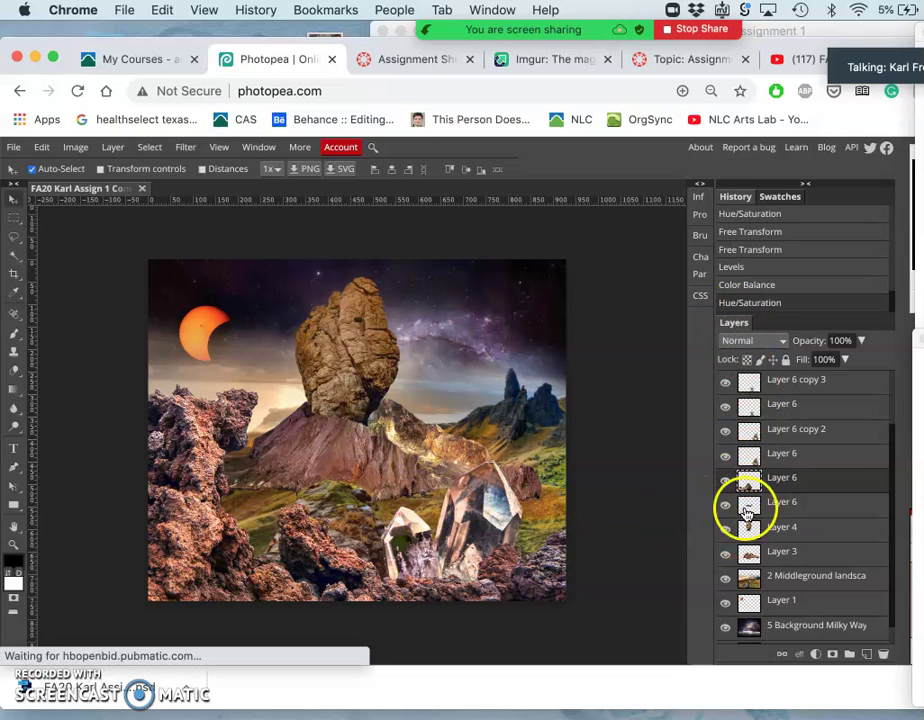
{"action": "left_click", "coordinate": [733, 256]}
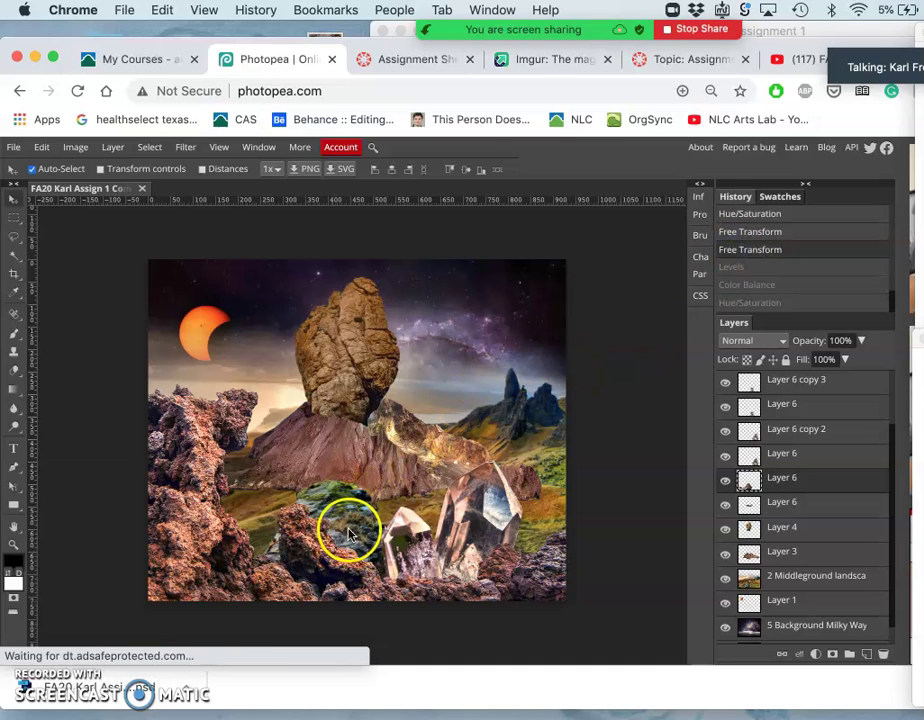
{"action": "left_click", "coordinate": [745, 303]}
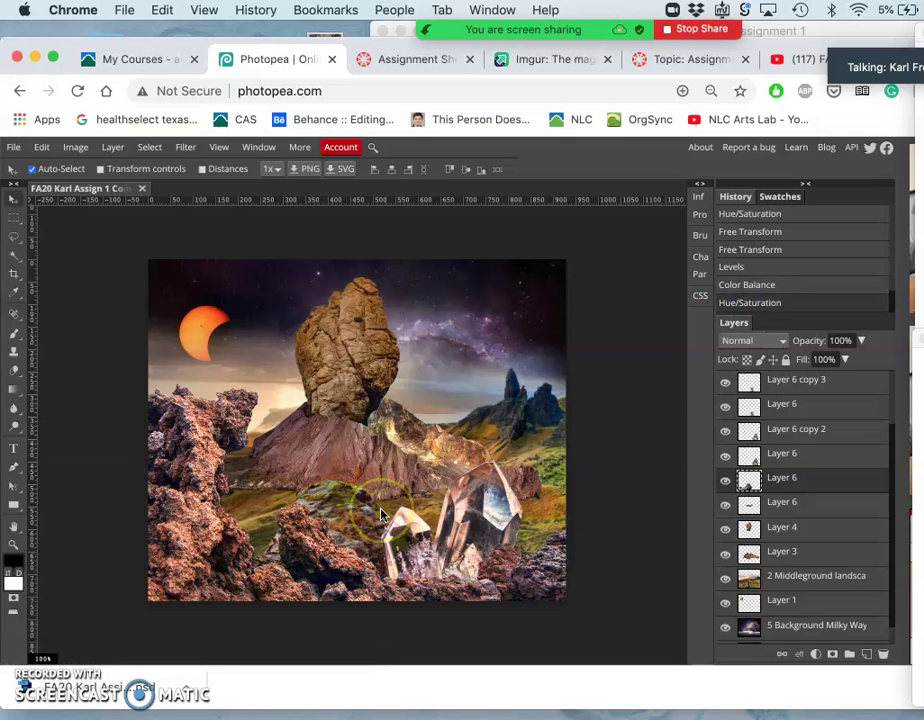
Step: Set up the Eraser with a soft 107 px brush at 0% hardness for working on the mossy rock's edges
{"action": "key", "text": "super+plus"}
{"action": "key", "text": "super+plus"}
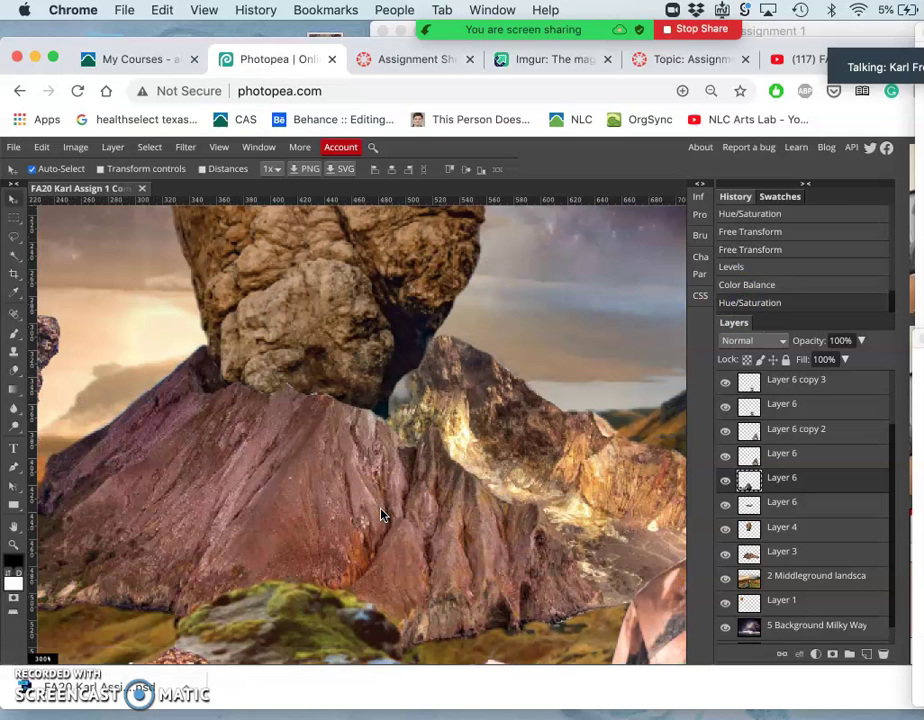
{"action": "scroll", "coordinate": [382, 511], "scroll_direction": "down", "scroll_amount": 5}
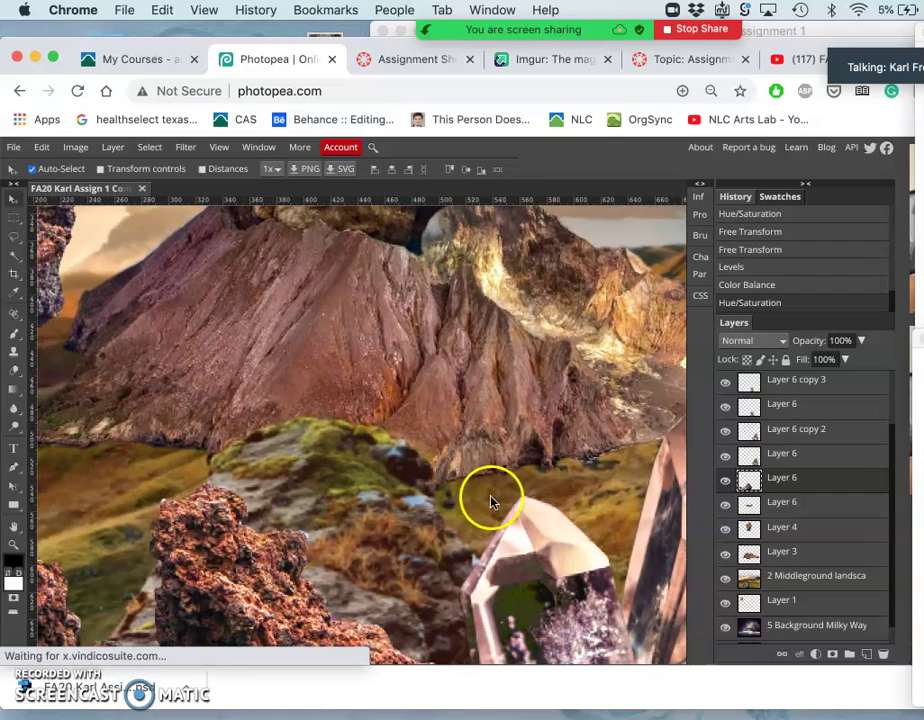
{"action": "left_click", "coordinate": [15, 374]}
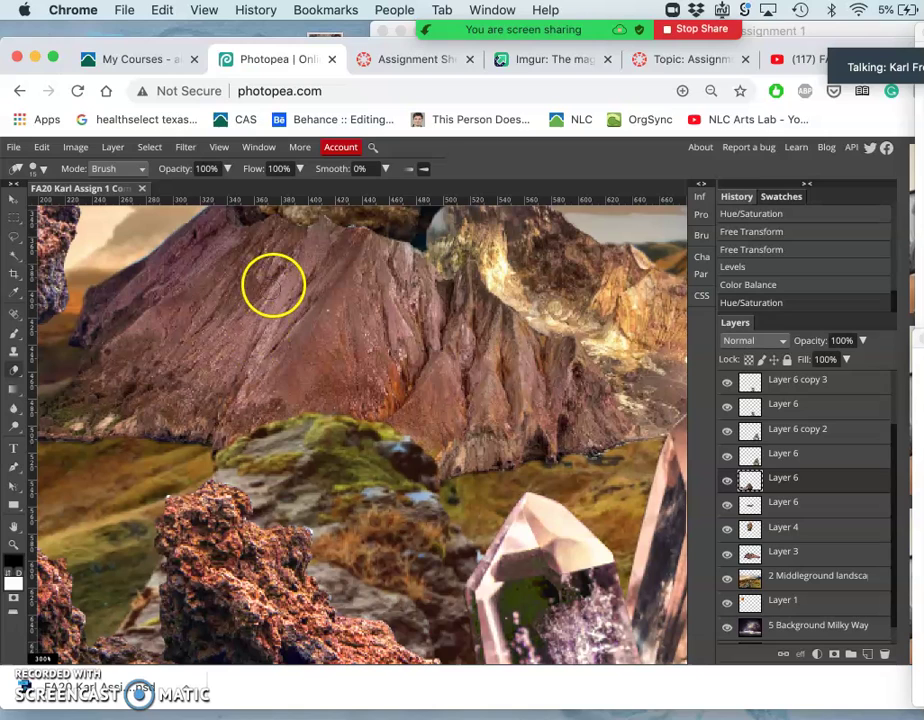
{"action": "left_click", "coordinate": [40, 169]}
{"action": "left_click", "coordinate": [101, 206]}
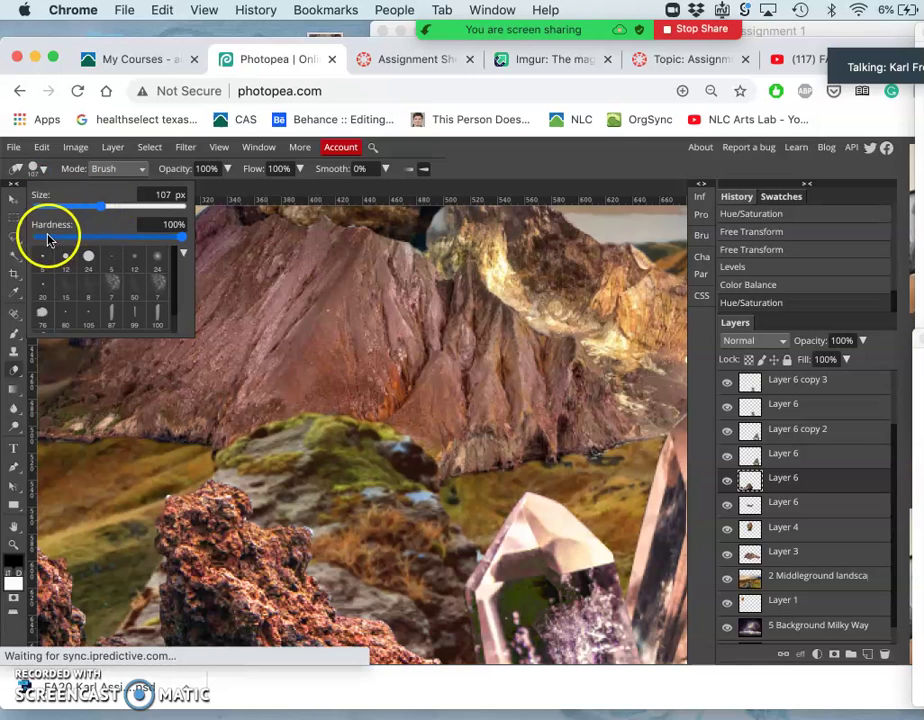
{"action": "left_click_drag", "start_coordinate": [40, 238], "coordinate": [37, 239]}
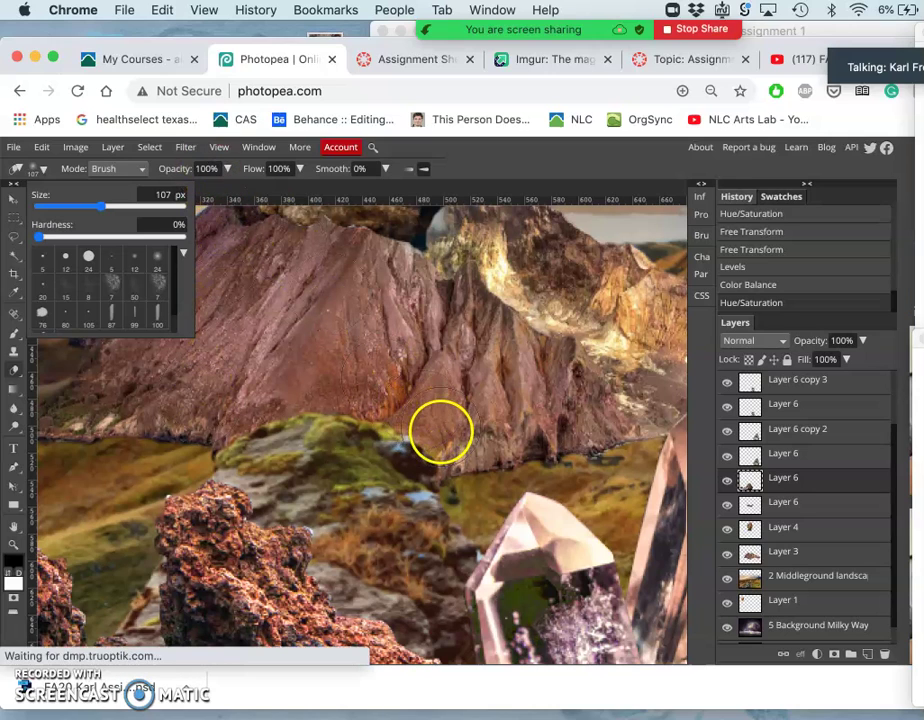
Step: Erase along the upper and right edges of the mossy rock with the soft brush to blend it into the grassy ground
{"action": "left_click", "coordinate": [437, 429]}
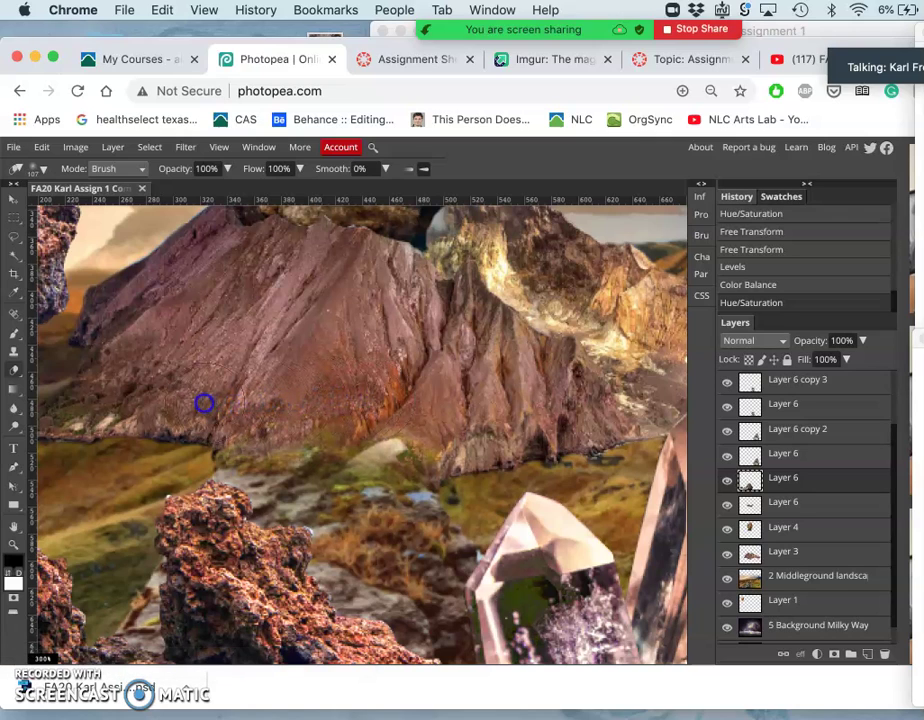
{"action": "mouse_move", "coordinate": [173, 416]}
{"action": "left_mouse_down"}
{"action": "mouse_move", "coordinate": [383, 427]}
{"action": "mouse_move", "coordinate": [490, 470]}
{"action": "mouse_move", "coordinate": [500, 530]}
{"action": "mouse_move", "coordinate": [483, 471]}
{"action": "mouse_move", "coordinate": [504, 520]}
{"action": "left_mouse_up"}
{"action": "left_click", "coordinate": [495, 509]}
{"action": "key", "text": "ctrl+z"}
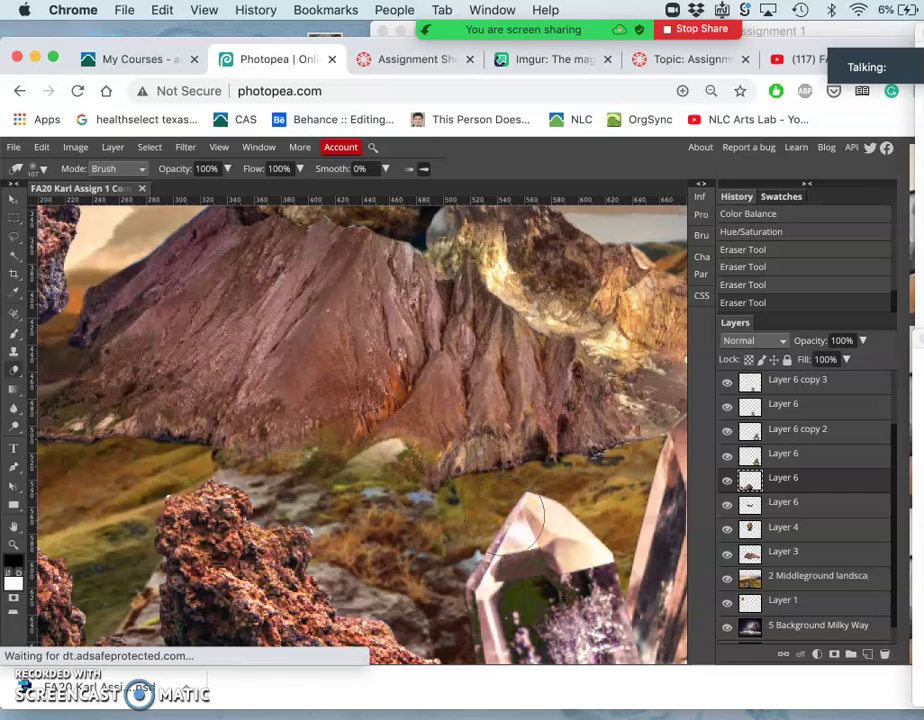
Step: Erase the mossy rock's lower-left area and its upper strip along the mountain base with the soft brush
{"action": "mouse_move", "coordinate": [165, 584]}
{"action": "left_mouse_down"}
{"action": "mouse_move", "coordinate": [120, 580]}
{"action": "mouse_move", "coordinate": [103, 567]}
{"action": "mouse_move", "coordinate": [92, 594]}
{"action": "left_mouse_up"}
{"action": "mouse_move", "coordinate": [165, 458]}
{"action": "left_mouse_down"}
{"action": "mouse_move", "coordinate": [193, 439]}
{"action": "mouse_move", "coordinate": [209, 445]}
{"action": "mouse_move", "coordinate": [256, 419]}
{"action": "mouse_move", "coordinate": [289, 421]}
{"action": "left_mouse_up"}
{"action": "left_click", "coordinate": [309, 397]}
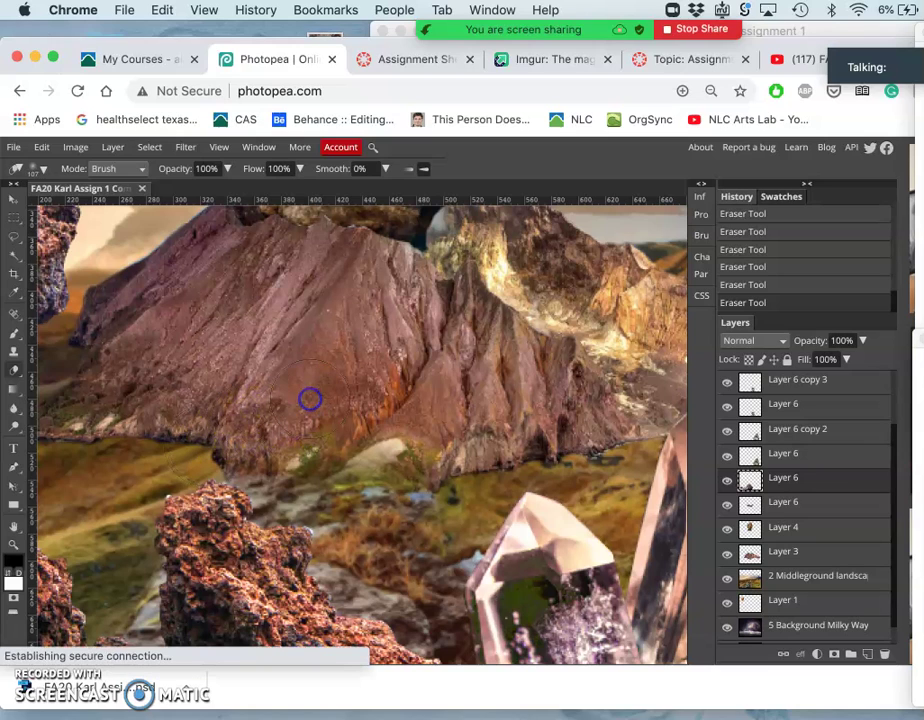
Step: Set the Eraser to 23 px, 53% hardness and 54% opacity, and lightly erase the mossy rock's edge below the mountain
{"action": "mouse_move", "coordinate": [365, 402]}
{"action": "left_mouse_down"}
{"action": "mouse_move", "coordinate": [66, 212]}
{"action": "mouse_move", "coordinate": [62, 159]}
{"action": "mouse_move", "coordinate": [47, 175]}
{"action": "left_mouse_up"}
{"action": "left_click", "coordinate": [47, 175]}
{"action": "left_click_drag", "start_coordinate": [134, 216], "coordinate": [117, 237]}
{"action": "left_click", "coordinate": [117, 237]}
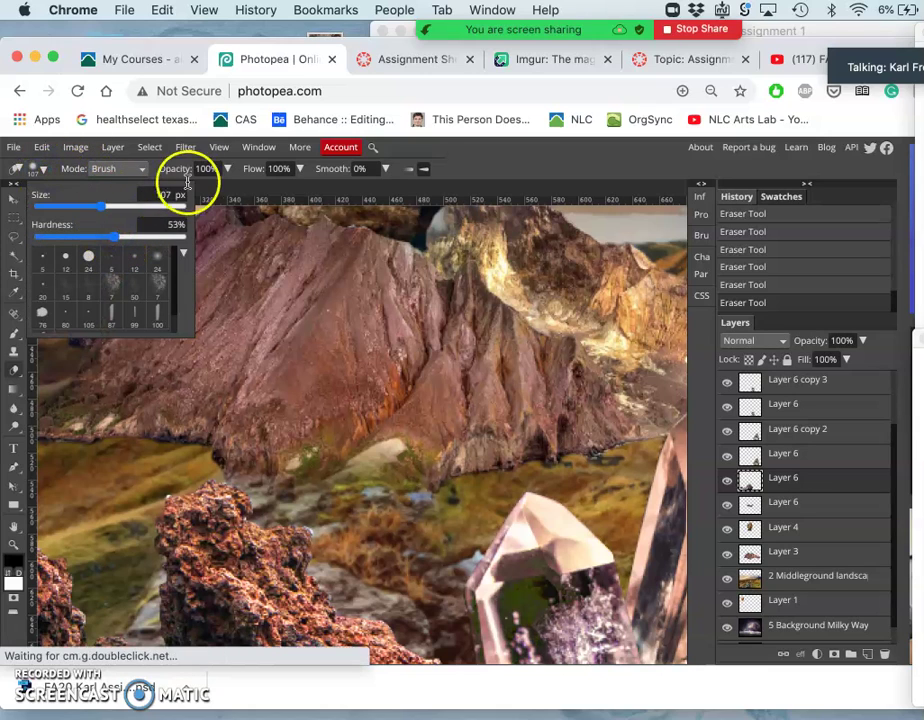
{"action": "left_click_drag", "start_coordinate": [72, 210], "coordinate": [74, 207]}
{"action": "left_click", "coordinate": [226, 170]}
{"action": "left_click", "coordinate": [198, 189]}
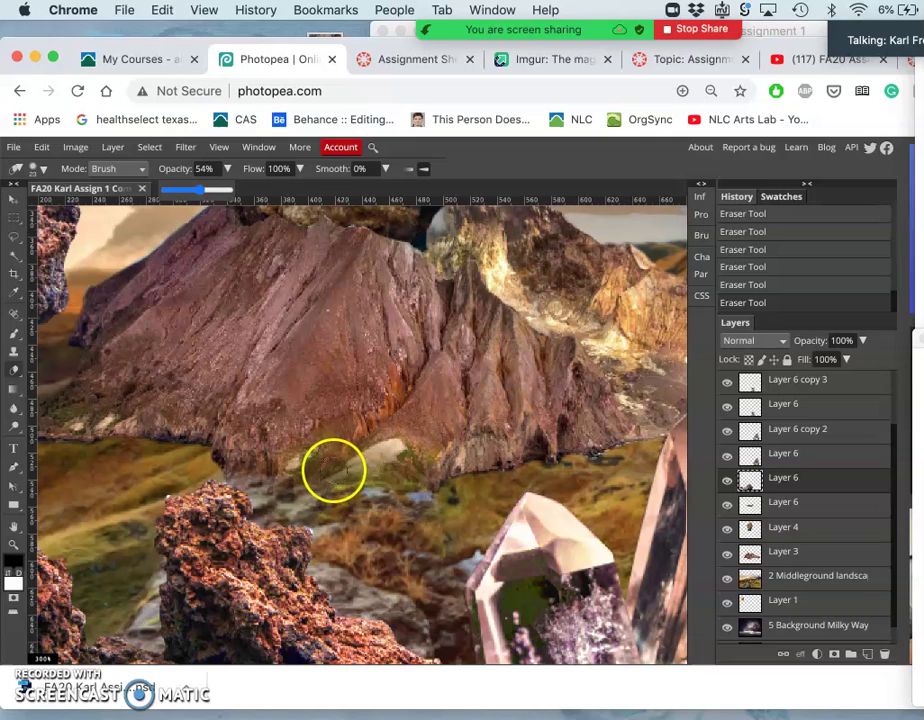
{"action": "left_click", "coordinate": [334, 469]}
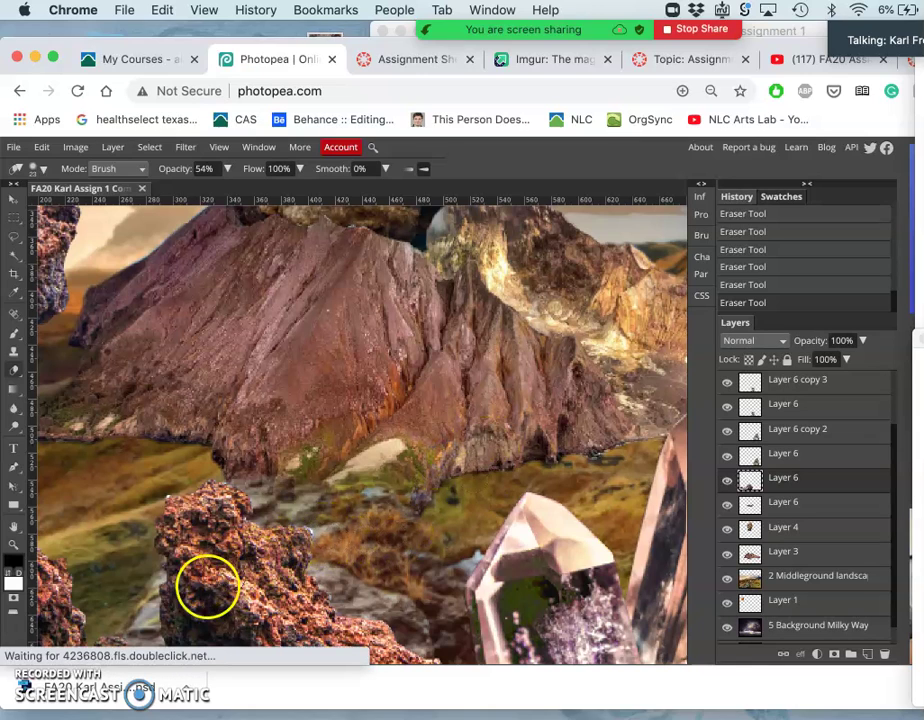
Step: Compare the whole composition before and after erasing the mossy rock's edges by stepping between the Hue/Saturation and last Eraser states
{"action": "scroll", "coordinate": [119, 601], "scroll_direction": "down", "scroll_amount": 3}
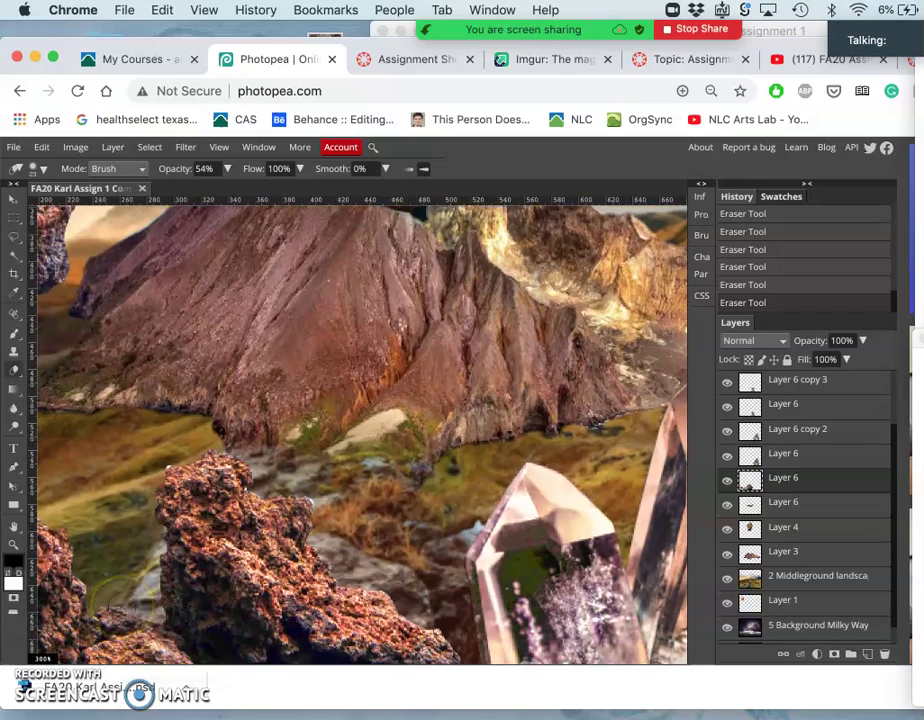
{"action": "scroll", "coordinate": [122, 612], "scroll_direction": "down", "scroll_amount": 2}
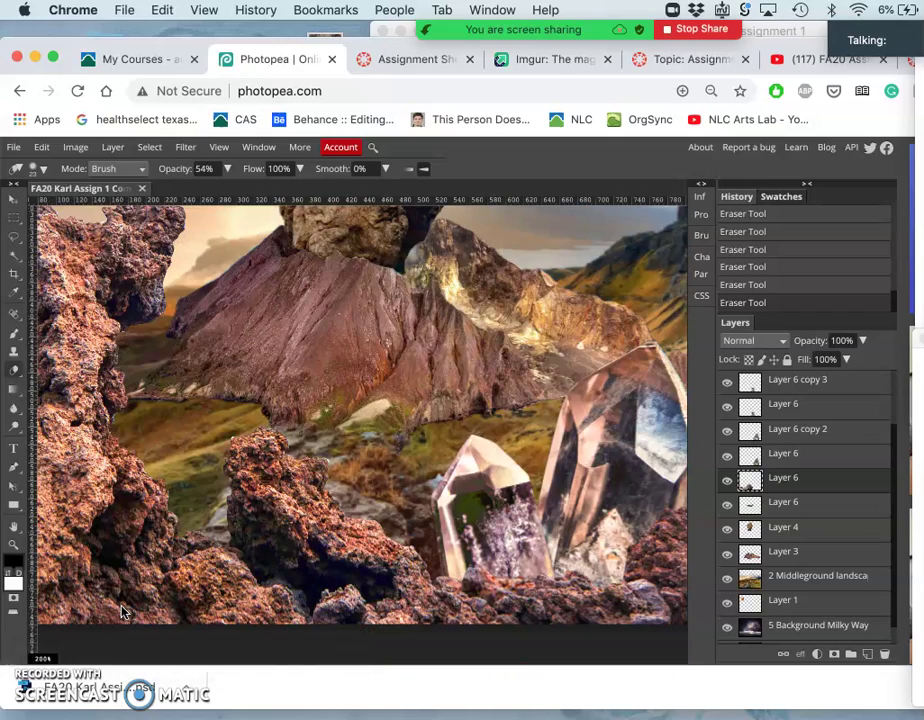
{"action": "scroll", "coordinate": [122, 612], "scroll_direction": "down", "scroll_amount": 3}
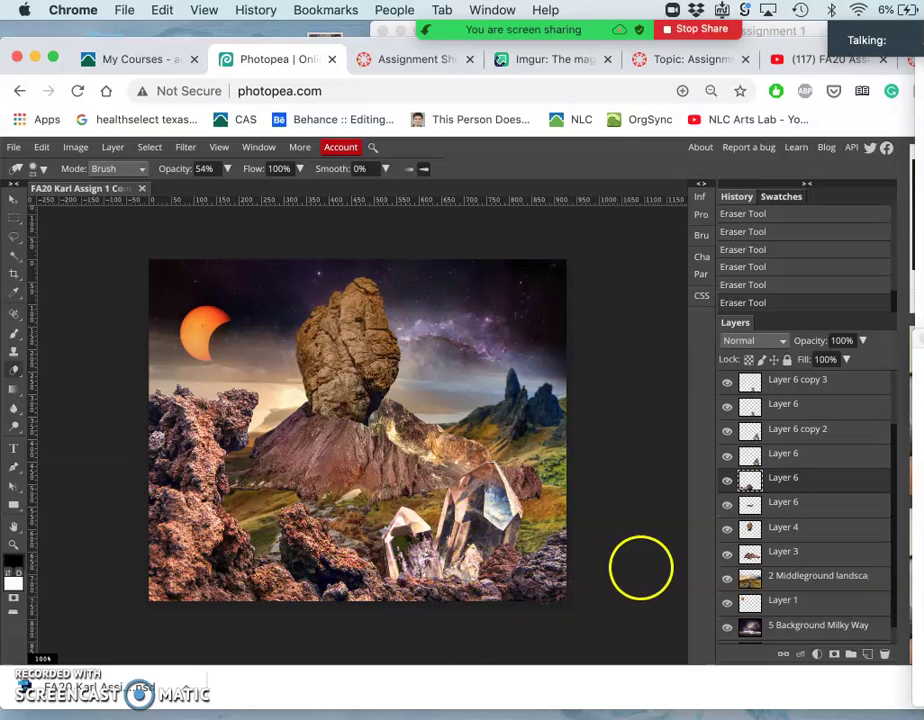
{"action": "scroll", "coordinate": [759, 258], "scroll_direction": "up", "scroll_amount": 1}
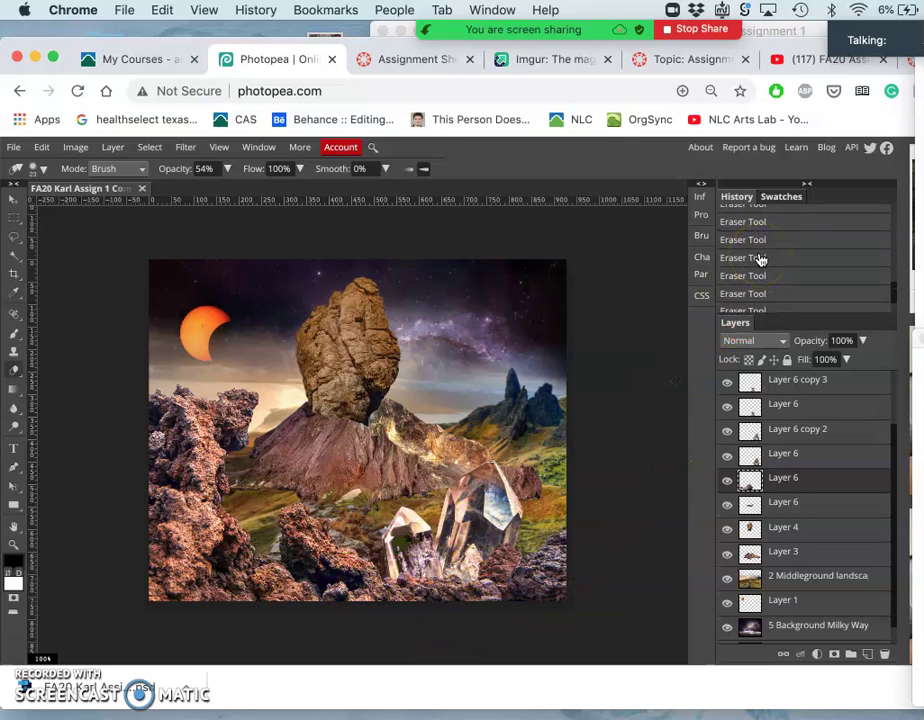
{"action": "scroll", "coordinate": [759, 258], "scroll_direction": "up", "scroll_amount": 3}
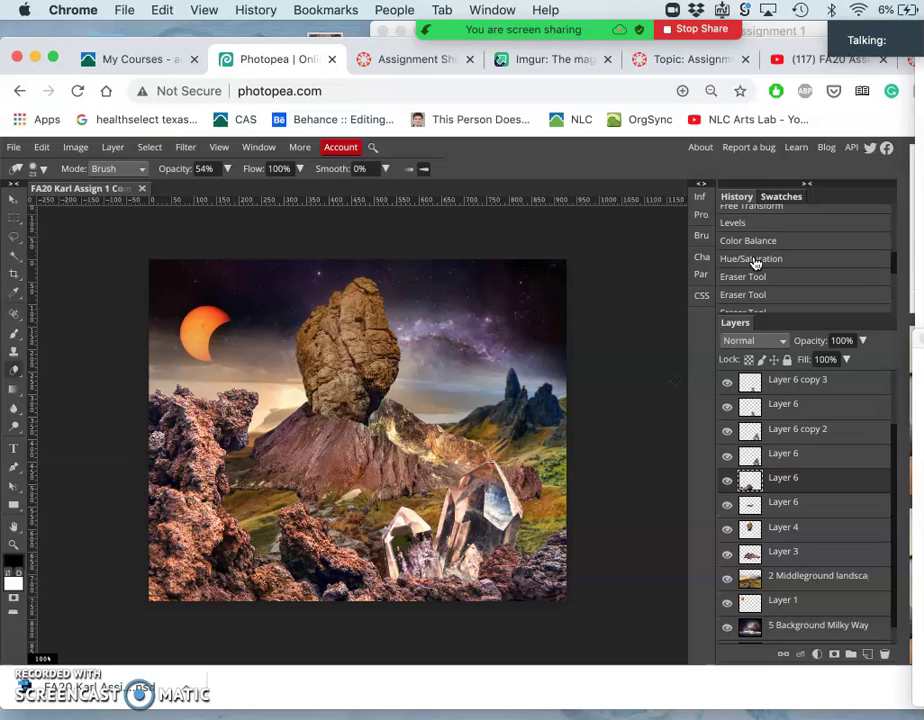
{"action": "left_click", "coordinate": [755, 260]}
{"action": "scroll", "coordinate": [755, 262], "scroll_direction": "down", "scroll_amount": 3}
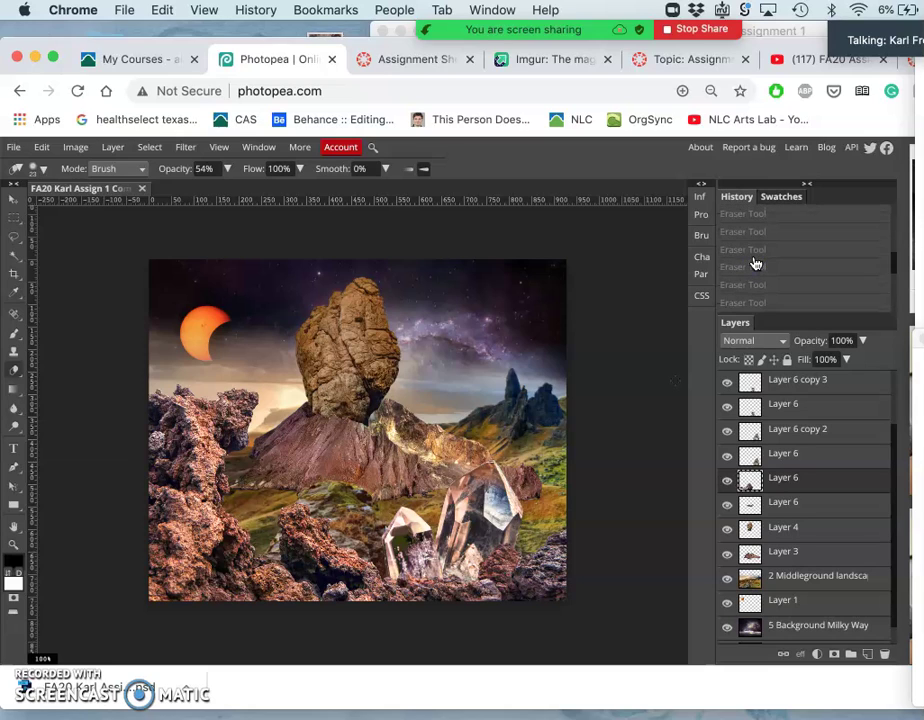
{"action": "left_click", "coordinate": [755, 294]}
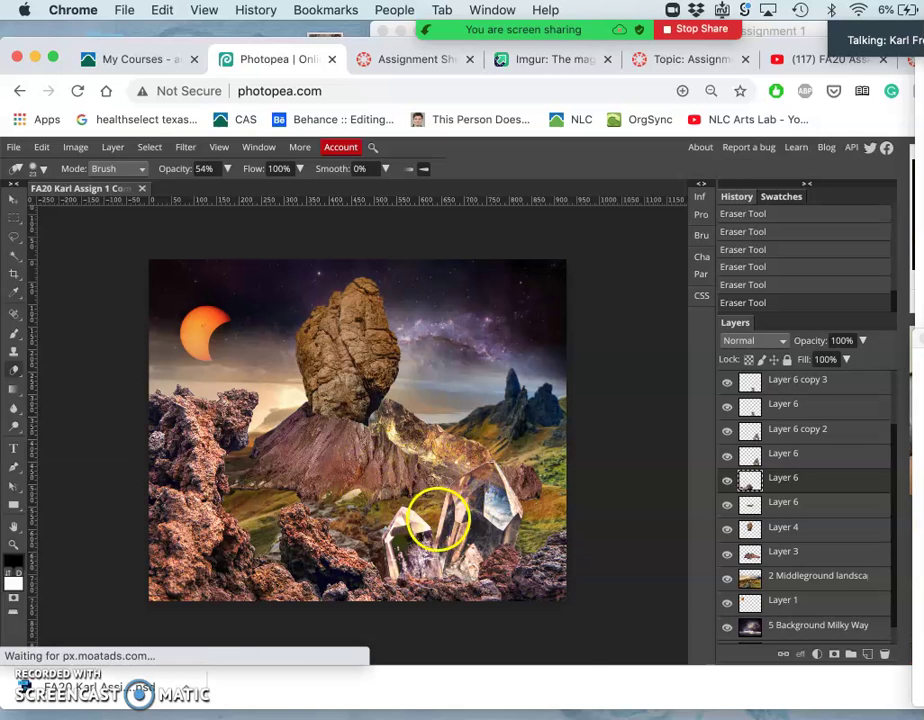
Step: Select the Layer 6 copy layer of the red foreground rock and clear the stray light pixels along its upper edges with the Lasso
{"action": "key", "text": "super+equal"}
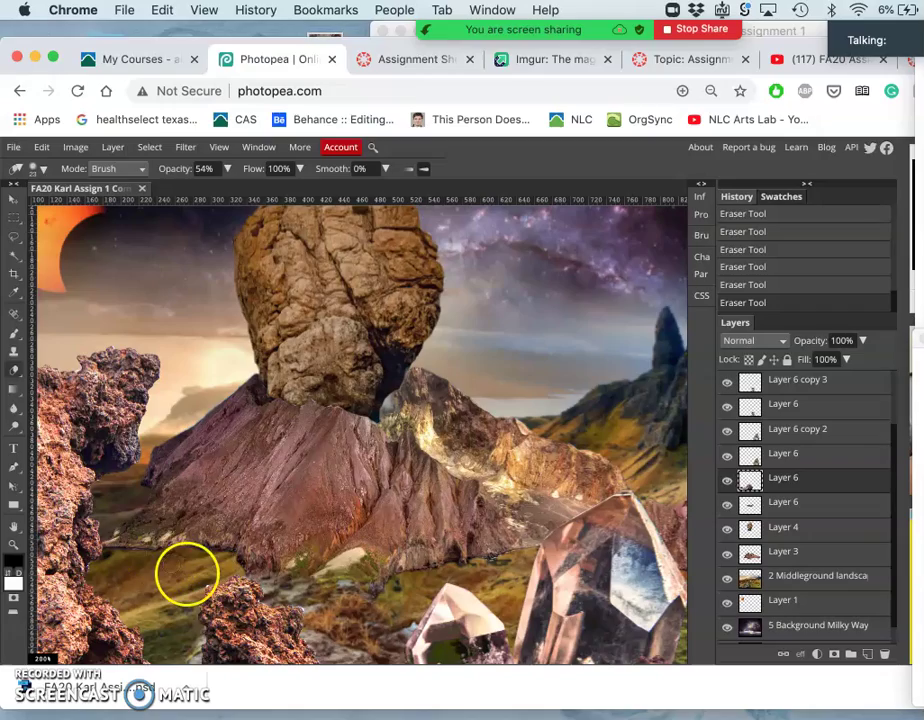
{"action": "key", "text": "super+equal"}
{"action": "scroll", "coordinate": [186, 578], "scroll_direction": "down", "scroll_amount": 8}
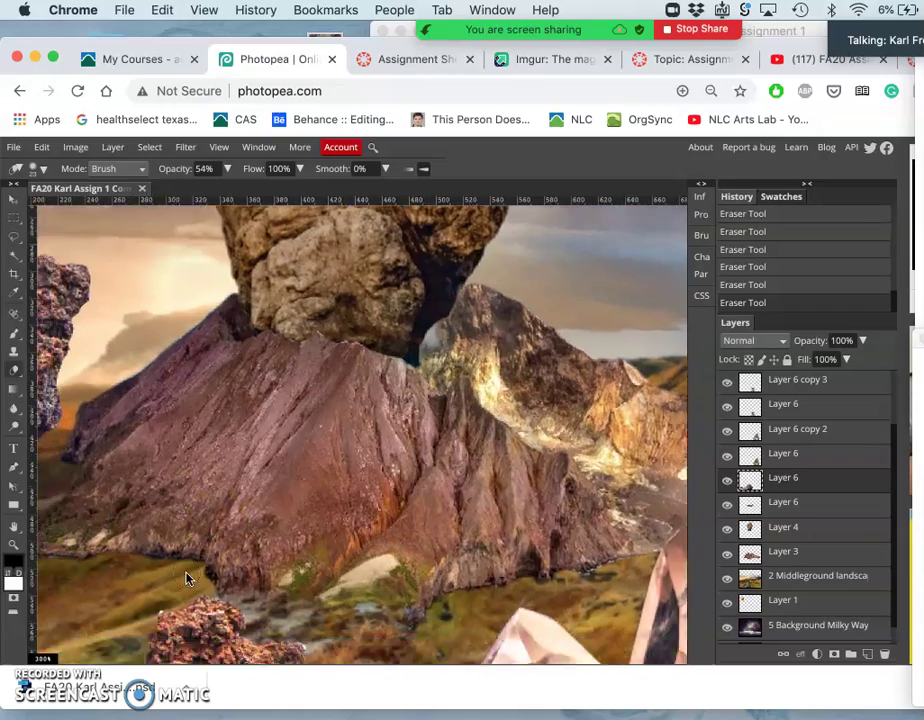
{"action": "key", "text": "super+equal"}
{"action": "key", "text": "super+equal"}
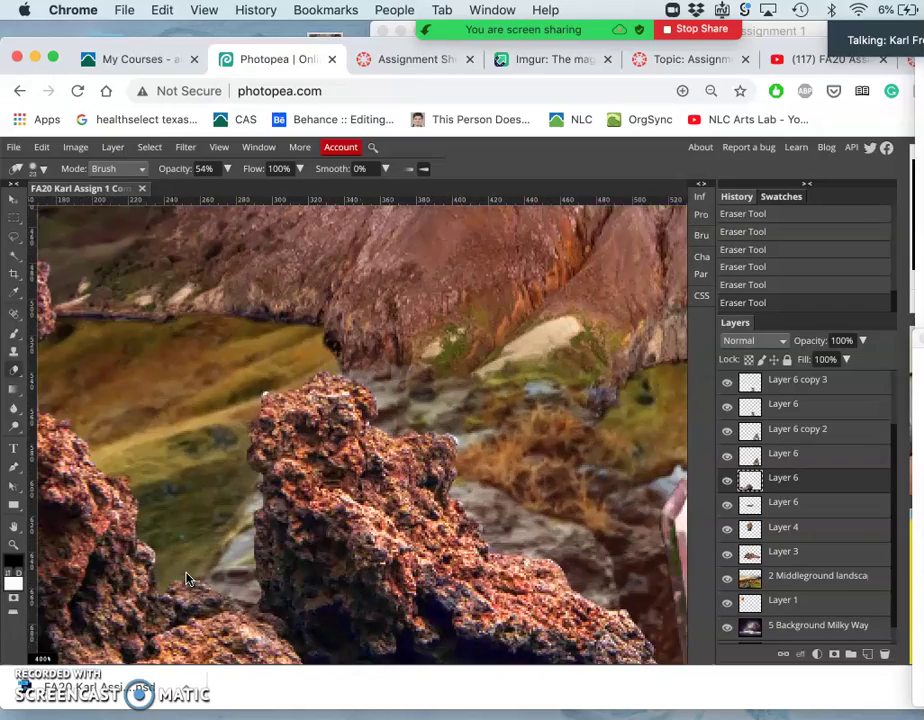
{"action": "left_click", "coordinate": [12, 198]}
{"action": "left_click_drag", "start_coordinate": [340, 406], "coordinate": [309, 423]}
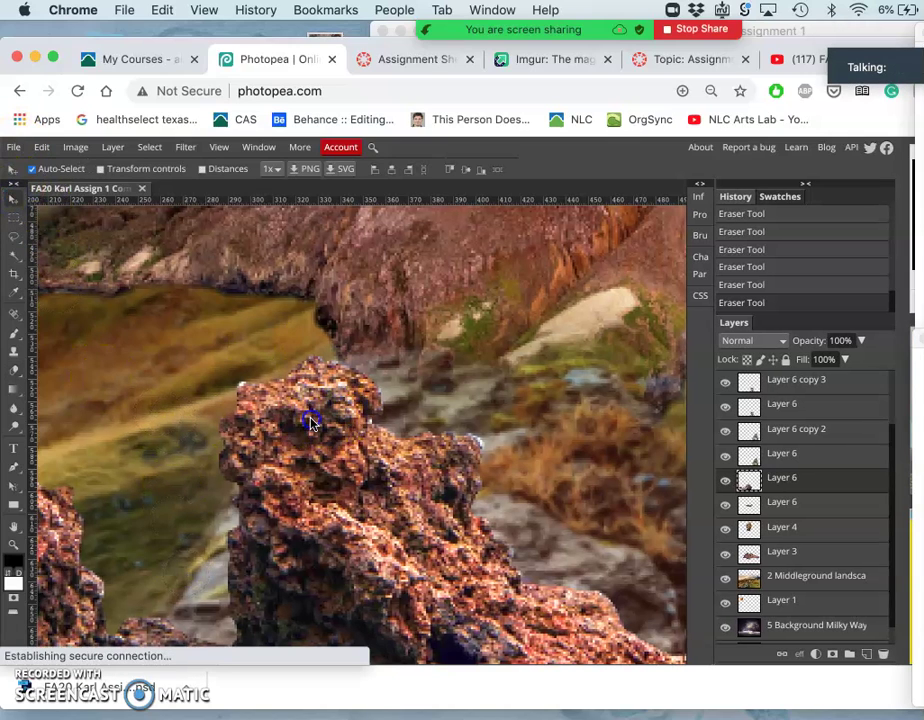
{"action": "left_click", "coordinate": [247, 392]}
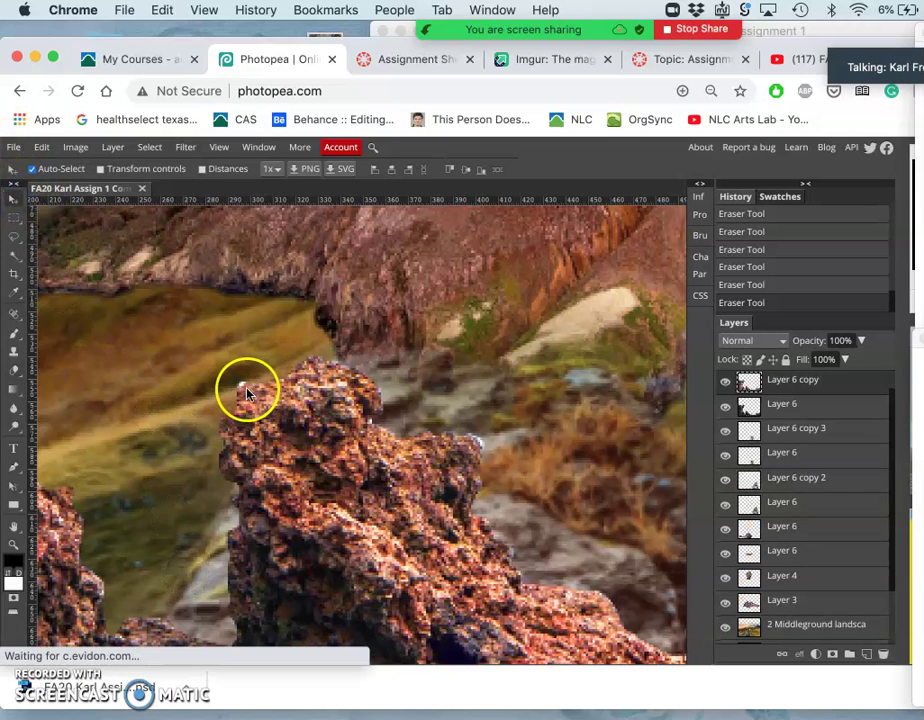
{"action": "left_click", "coordinate": [13, 238]}
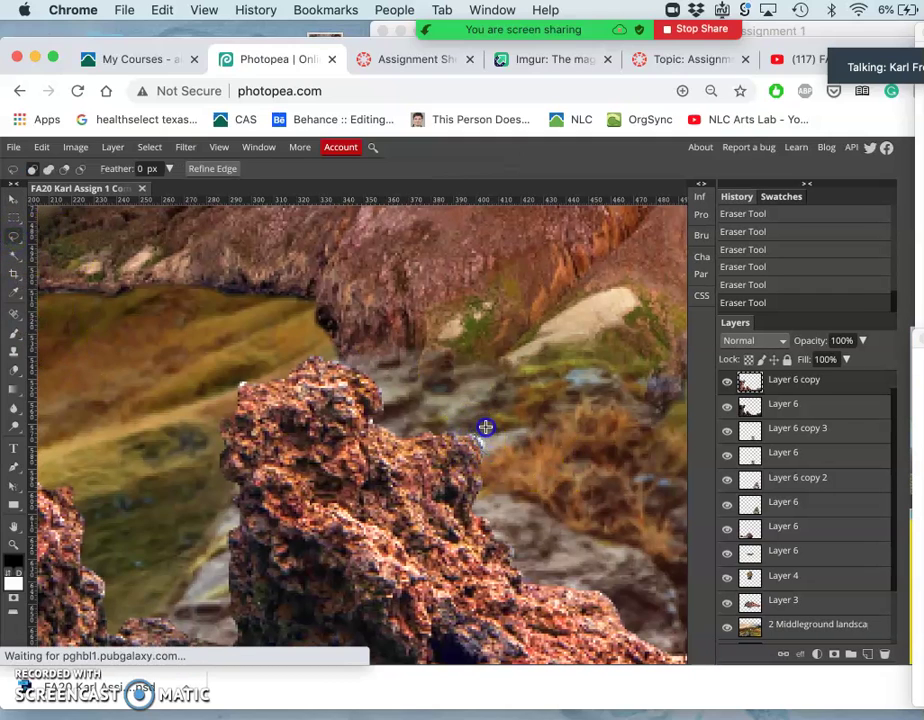
{"action": "key", "text": "Delete"}
{"action": "left_click_drag", "start_coordinate": [330, 392], "coordinate": [256, 376]}
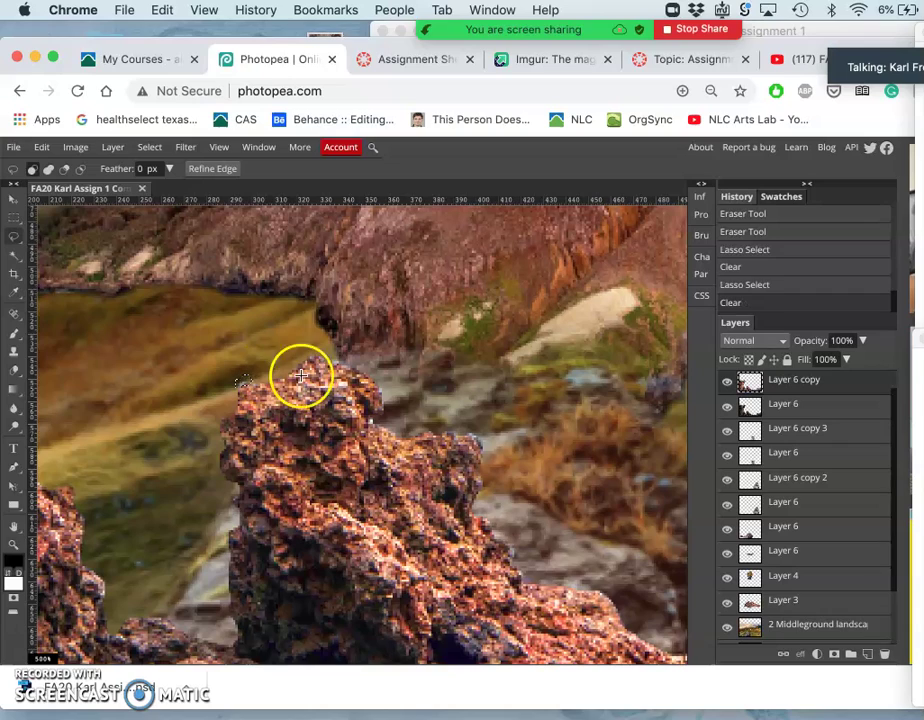
{"action": "left_click", "coordinate": [357, 472]}
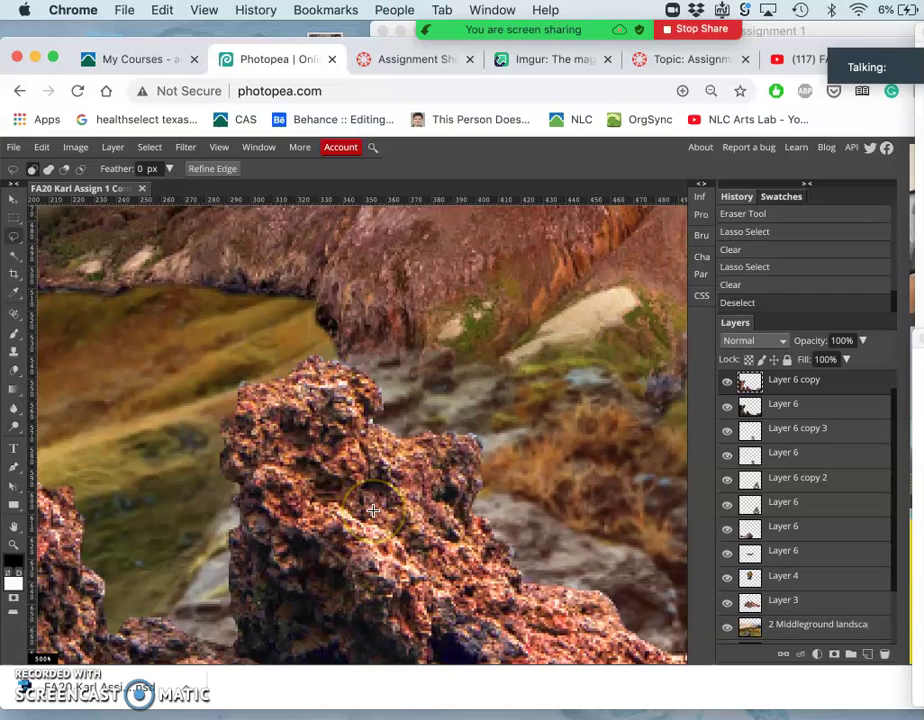
Step: Lasso the leftover fringe on the right slope of the red foreground rock, clear it and deselect
{"action": "scroll", "coordinate": [372, 511], "scroll_direction": "down", "scroll_amount": 5}
{"action": "mouse_move", "coordinate": [445, 507]}
{"action": "left_mouse_down"}
{"action": "mouse_move", "coordinate": [492, 480]}
{"action": "mouse_move", "coordinate": [514, 488]}
{"action": "left_mouse_up"}
{"action": "key", "text": "Delete"}
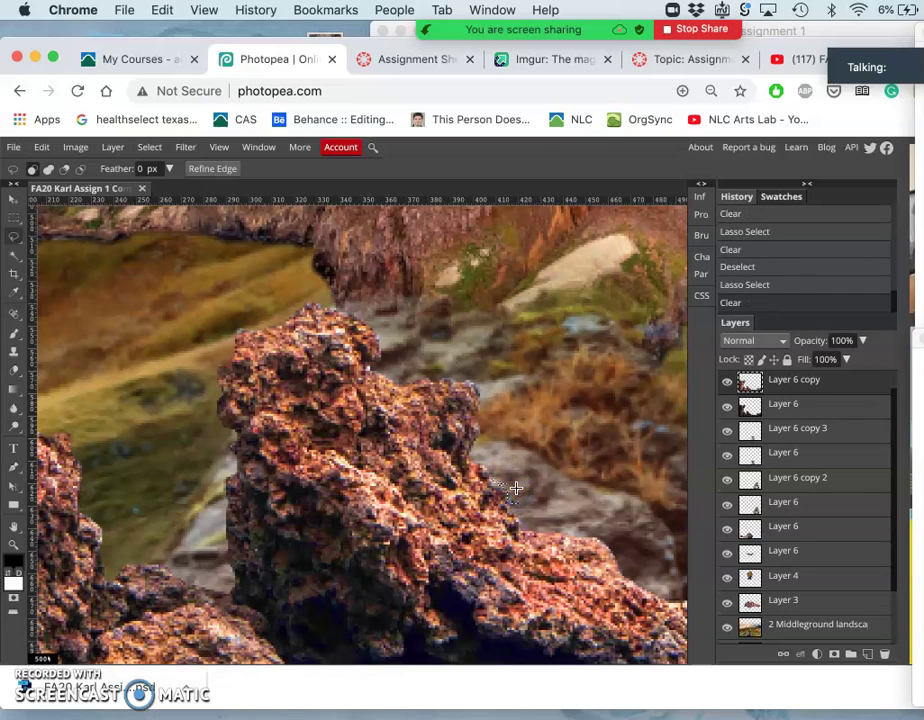
{"action": "left_click", "coordinate": [510, 513]}
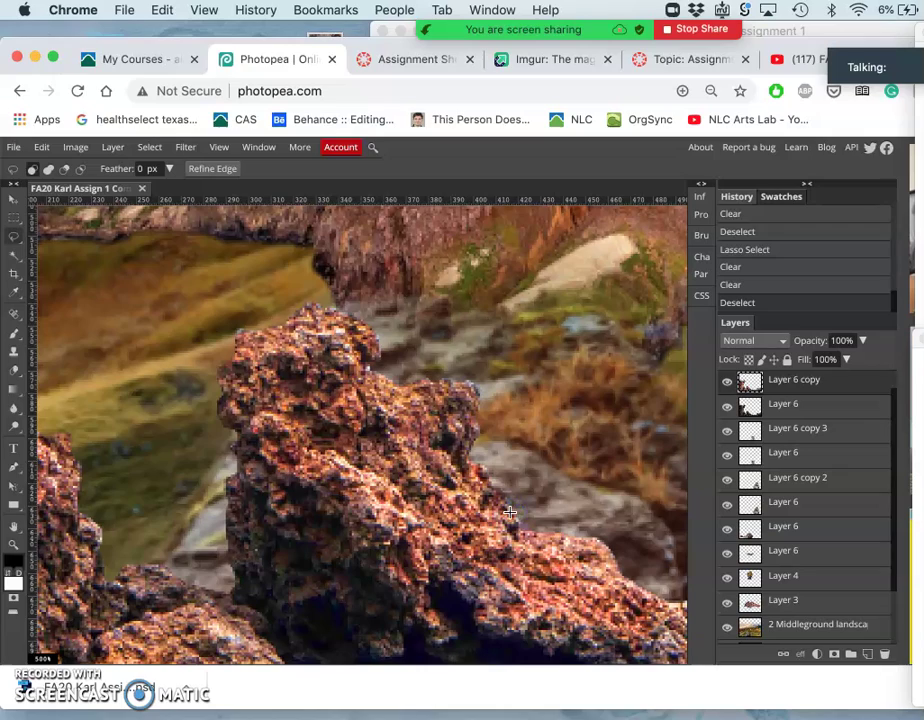
Step: Save the whole landscape composite as a PSD file
{"action": "scroll", "coordinate": [510, 513], "scroll_direction": "down", "scroll_amount": 8}
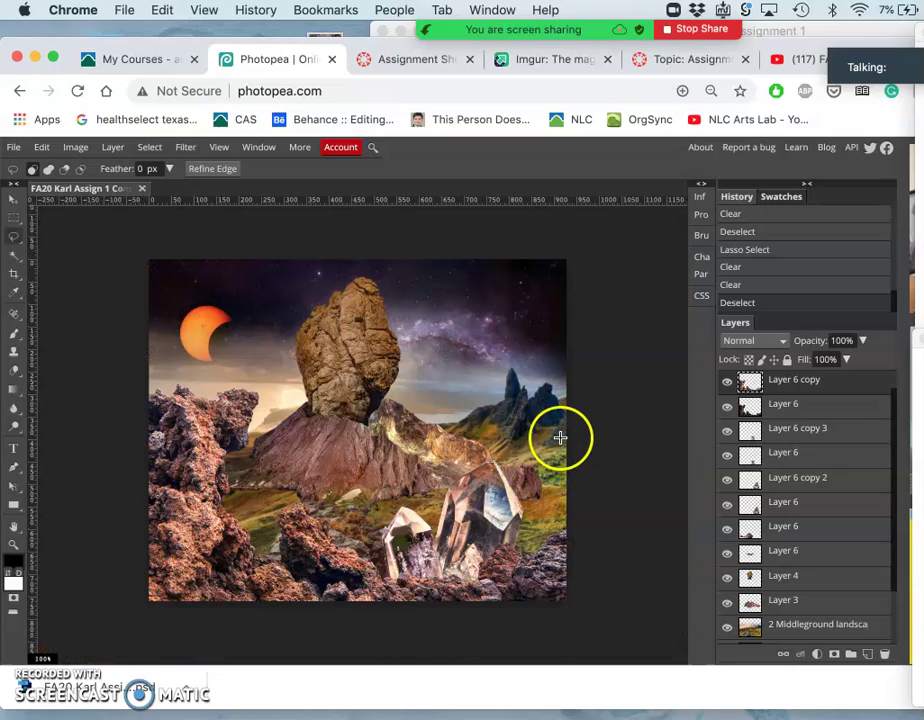
{"action": "left_click", "coordinate": [14, 147]}
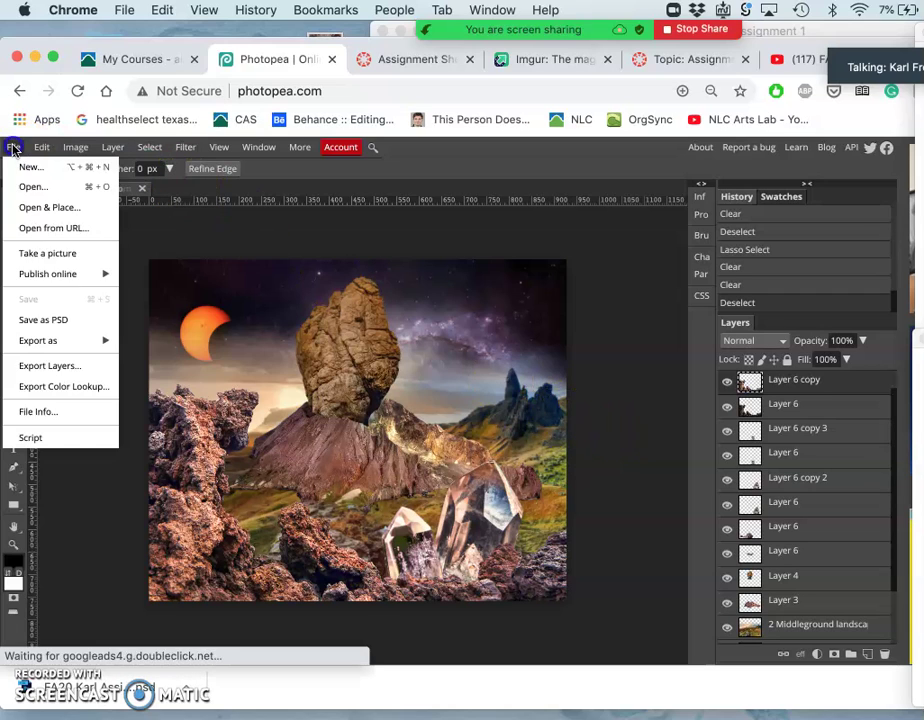
{"action": "left_click", "coordinate": [53, 321]}
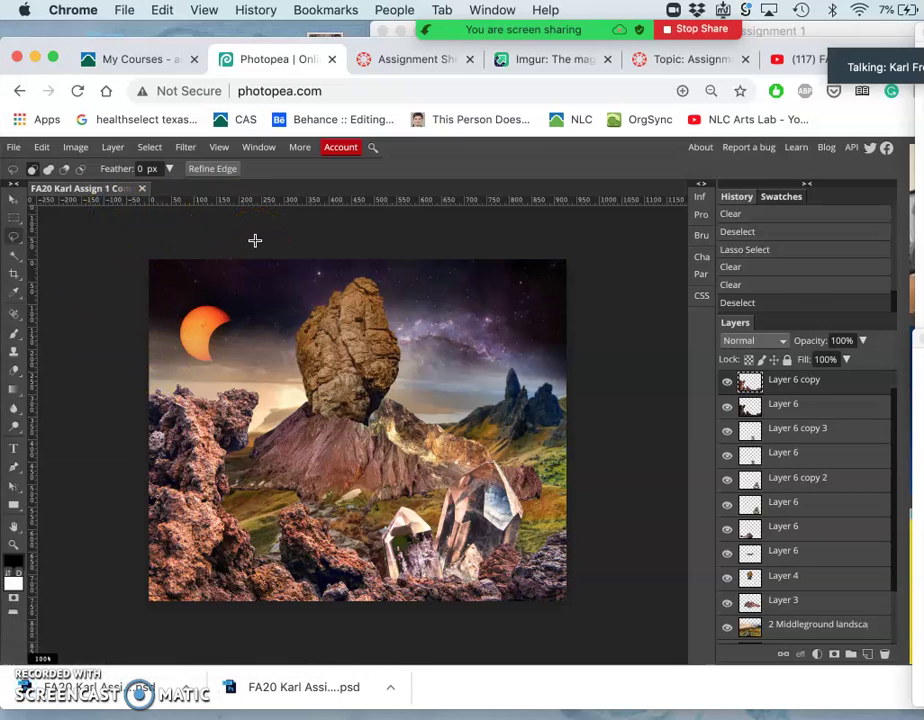
Step: Switch to Finder and move the newly saved composite PSD from Downloads into the Assignment 1 folder
{"action": "left_click", "coordinate": [408, 25]}
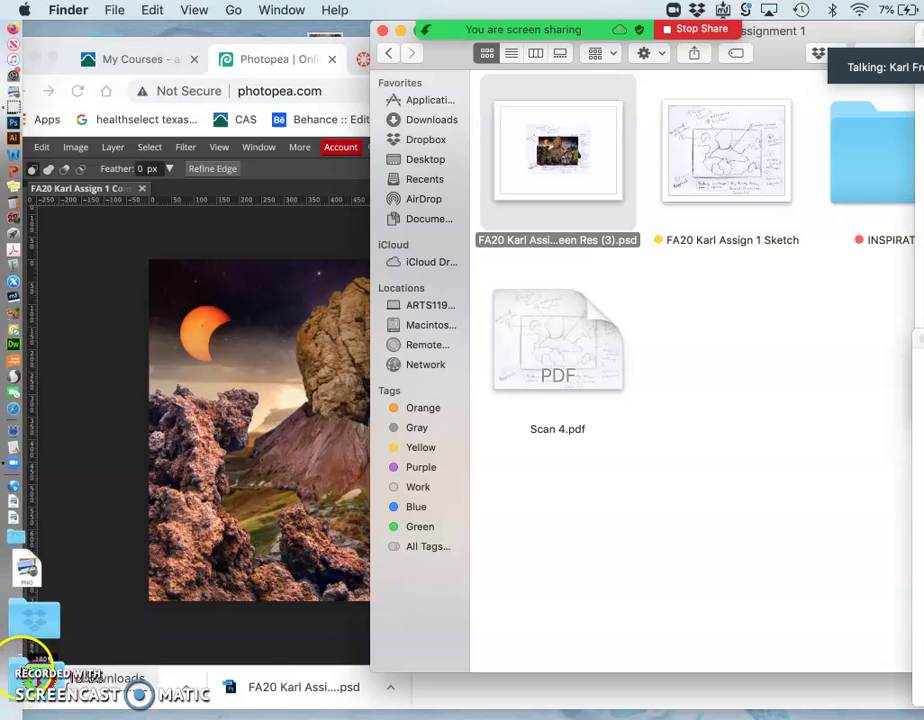
{"action": "left_click", "coordinate": [33, 614]}
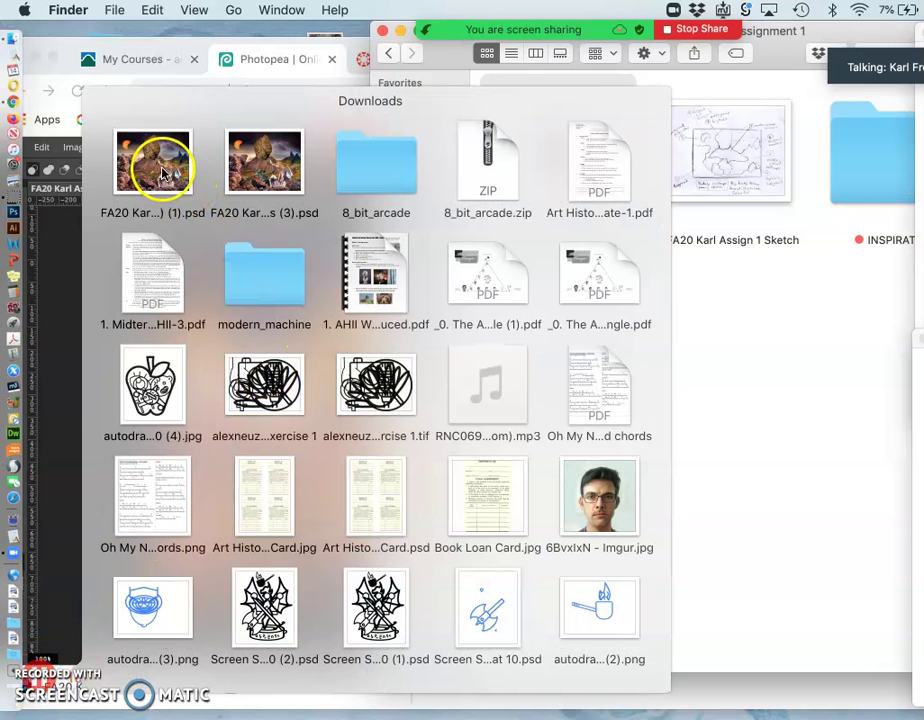
{"action": "left_click", "coordinate": [162, 168]}
{"action": "left_click_drag", "start_coordinate": [476, 326], "coordinate": [712, 358]}
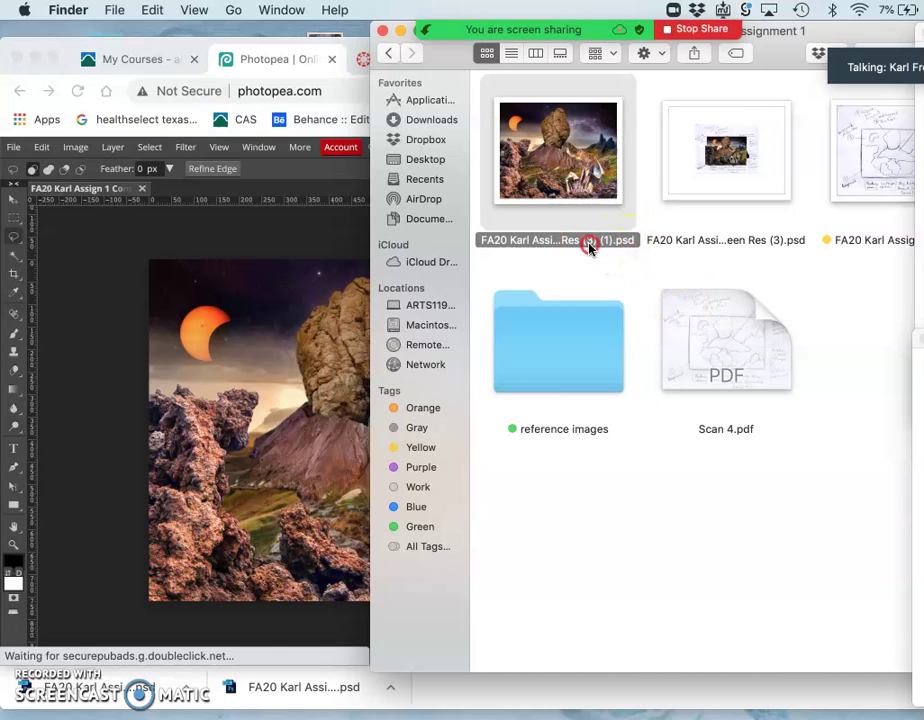
Step: Tag the newly moved composite PSD in the Assignment 1 folder with the green label
{"action": "right_click", "coordinate": [592, 243]}
{"action": "left_click", "coordinate": [683, 630]}
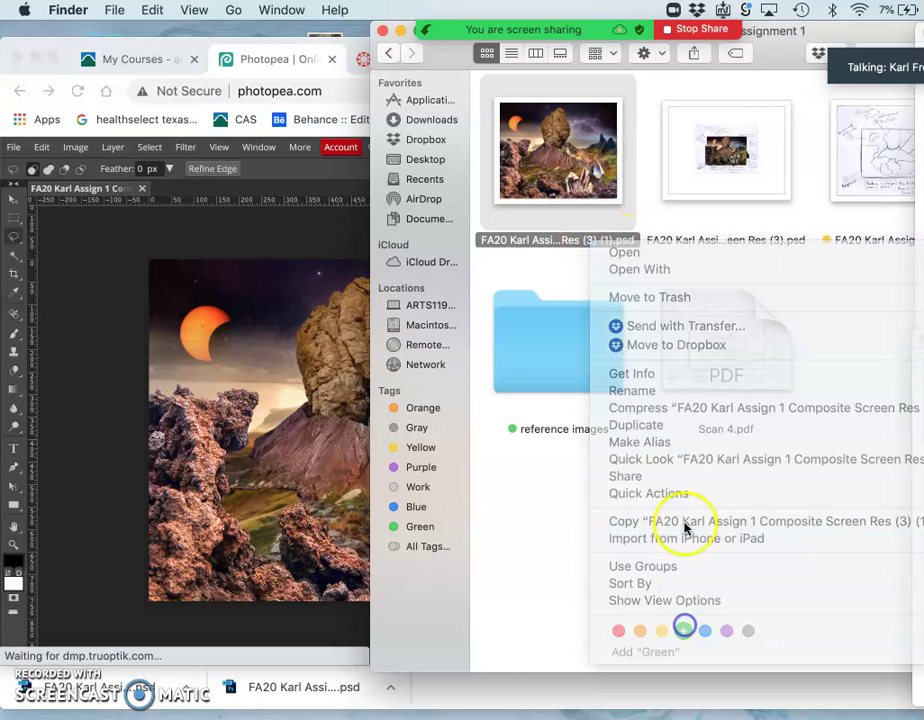
{"action": "left_click", "coordinate": [600, 265]}
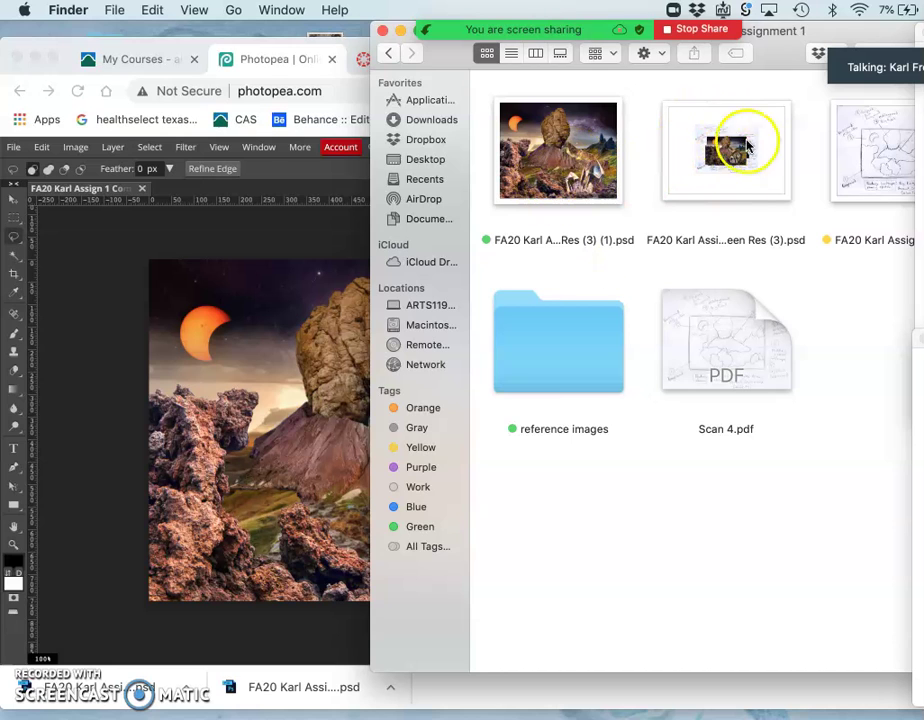
{"action": "left_click", "coordinate": [344, 288]}
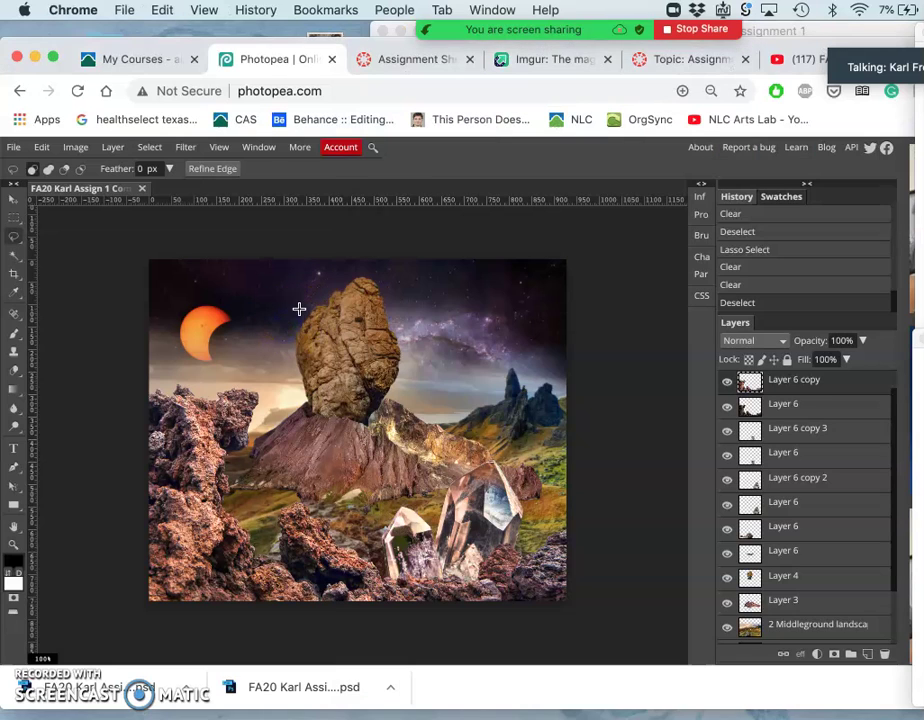
{"action": "left_click", "coordinate": [158, 241]}
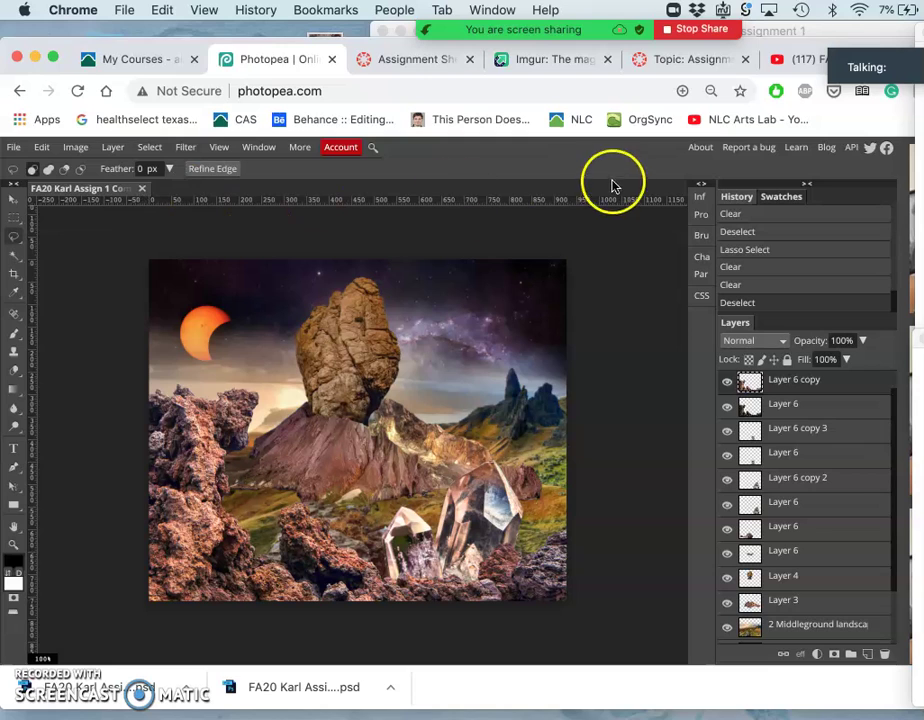
{"action": "left_click", "coordinate": [786, 33]}
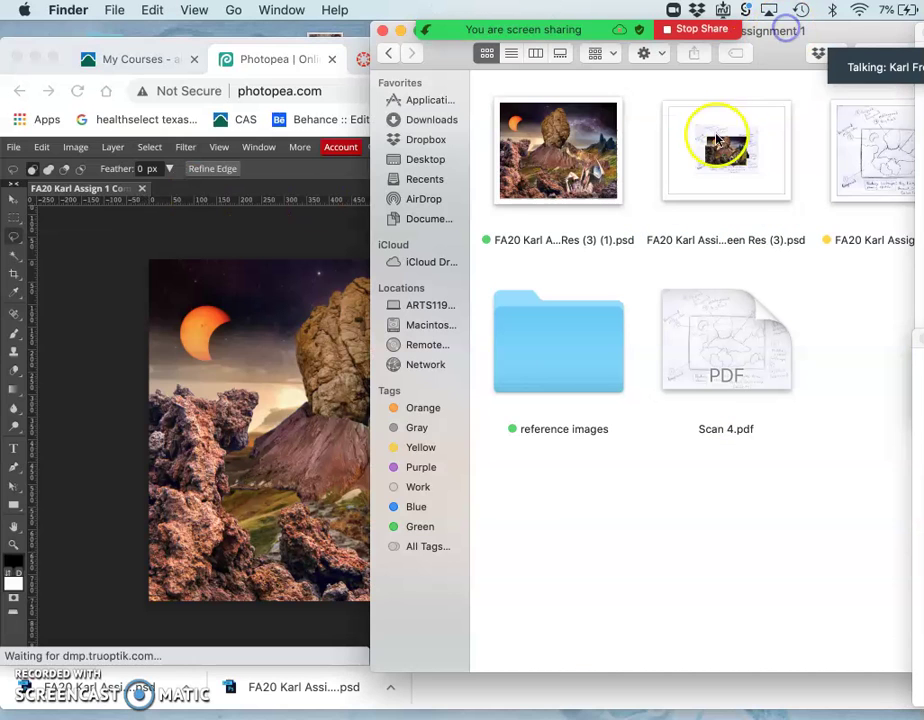
Step: Switch back to Chrome and close the Photopea page to get to the course's Assignment Sheets page
{"action": "left_click", "coordinate": [318, 266]}
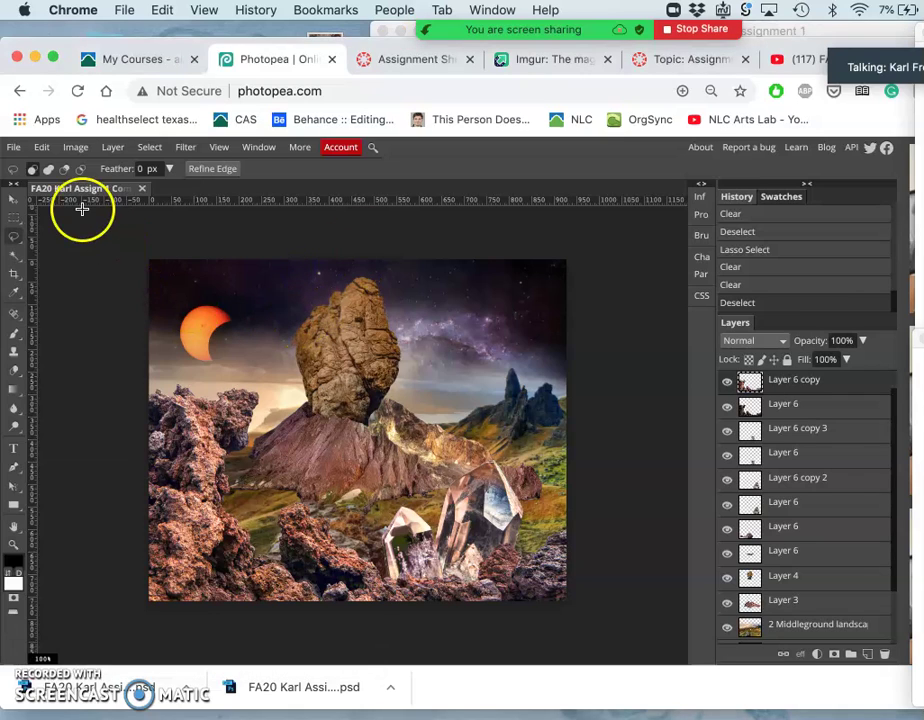
{"action": "left_click", "coordinate": [15, 152]}
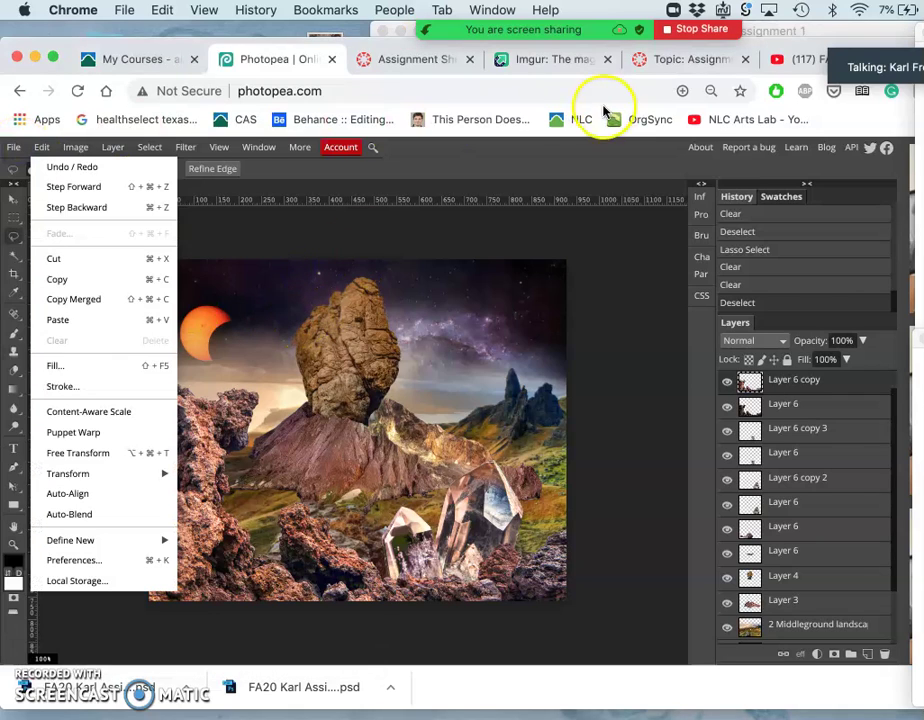
{"action": "left_click", "coordinate": [332, 61]}
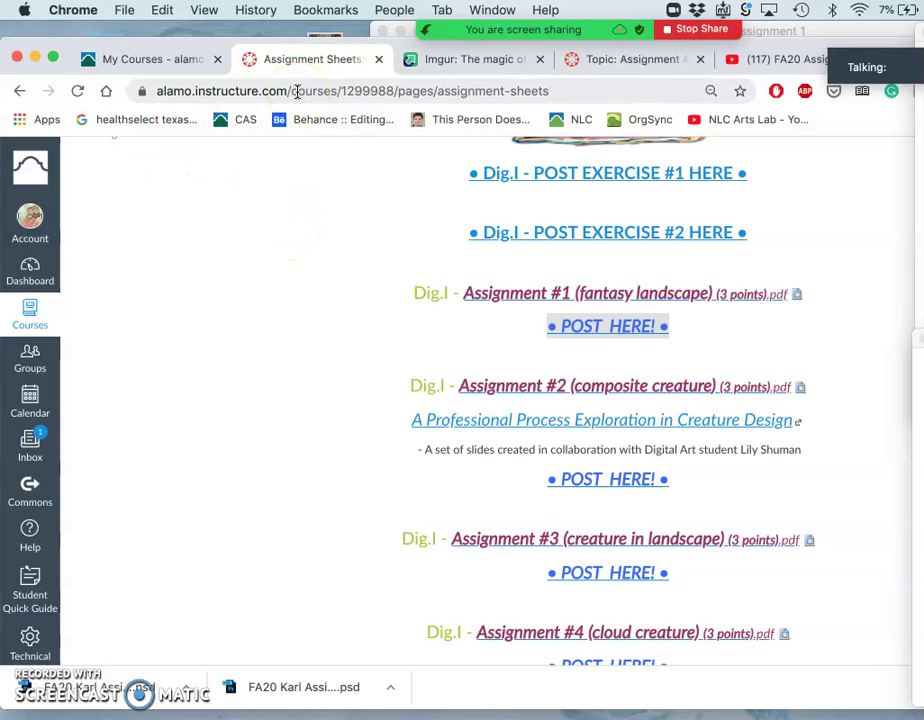
Step: Move the assignment discussion tab next to the Assignment Sheets tab and load photopea.com in the My Courses tab
{"action": "key", "text": "super+t"}
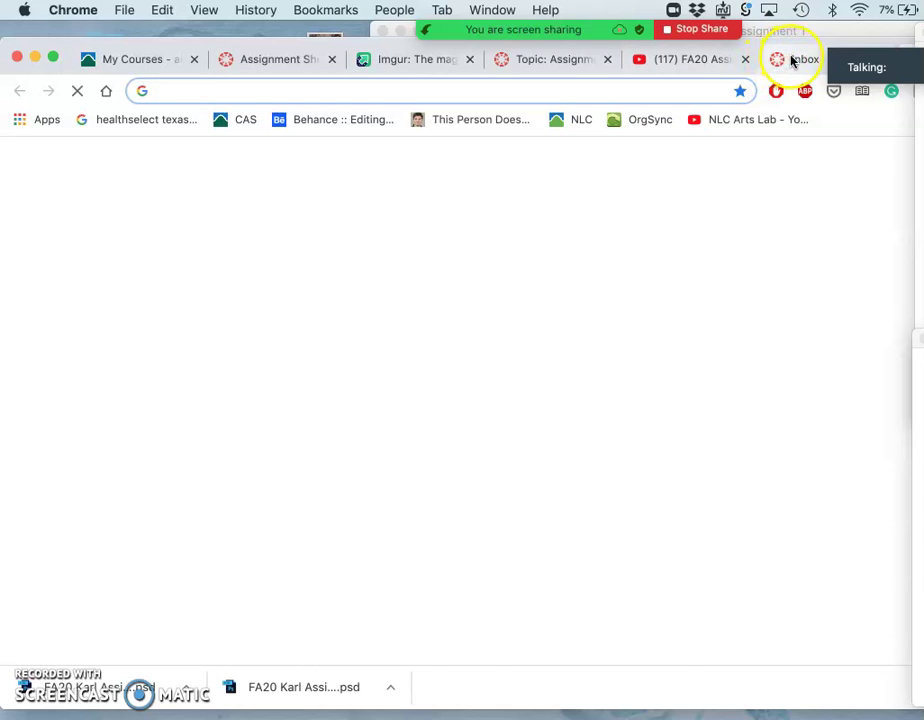
{"action": "left_click_drag", "start_coordinate": [568, 64], "coordinate": [417, 57]}
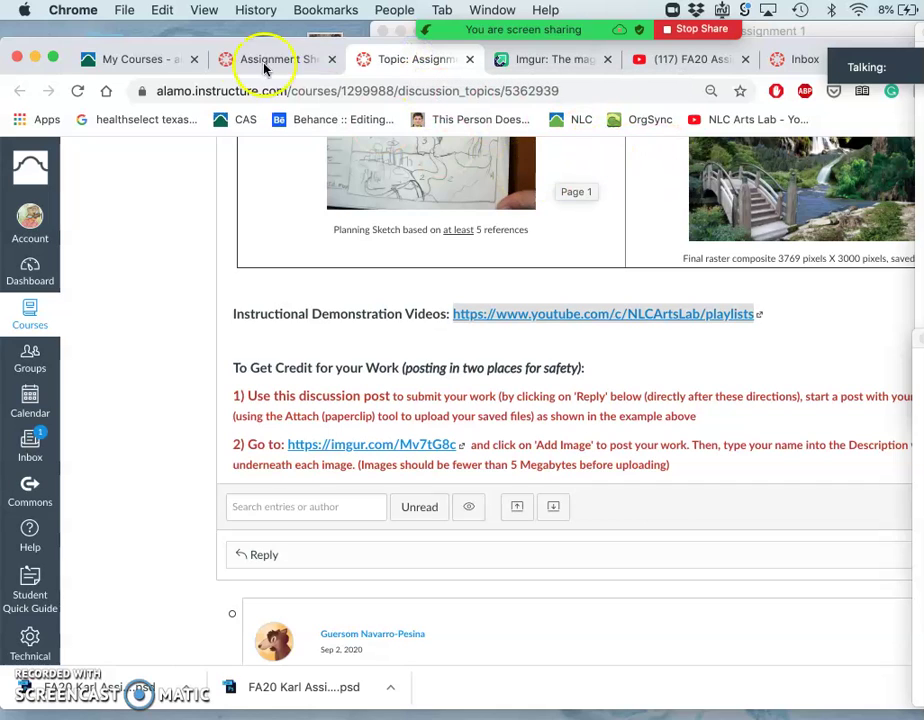
{"action": "left_click", "coordinate": [170, 62]}
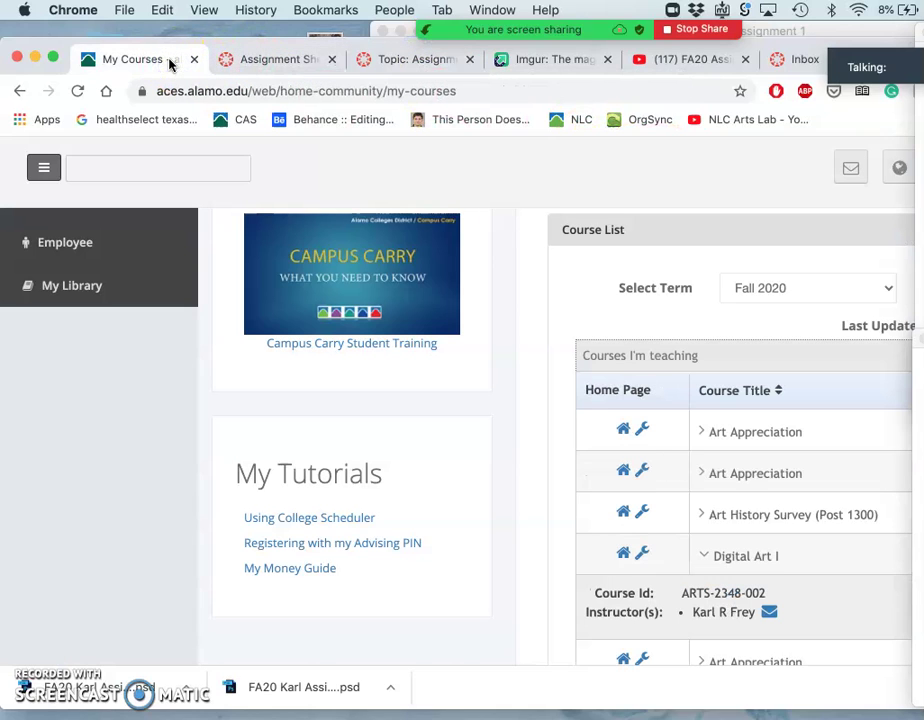
{"action": "left_click", "coordinate": [187, 91]}
{"action": "type", "text": "photopea.com"}
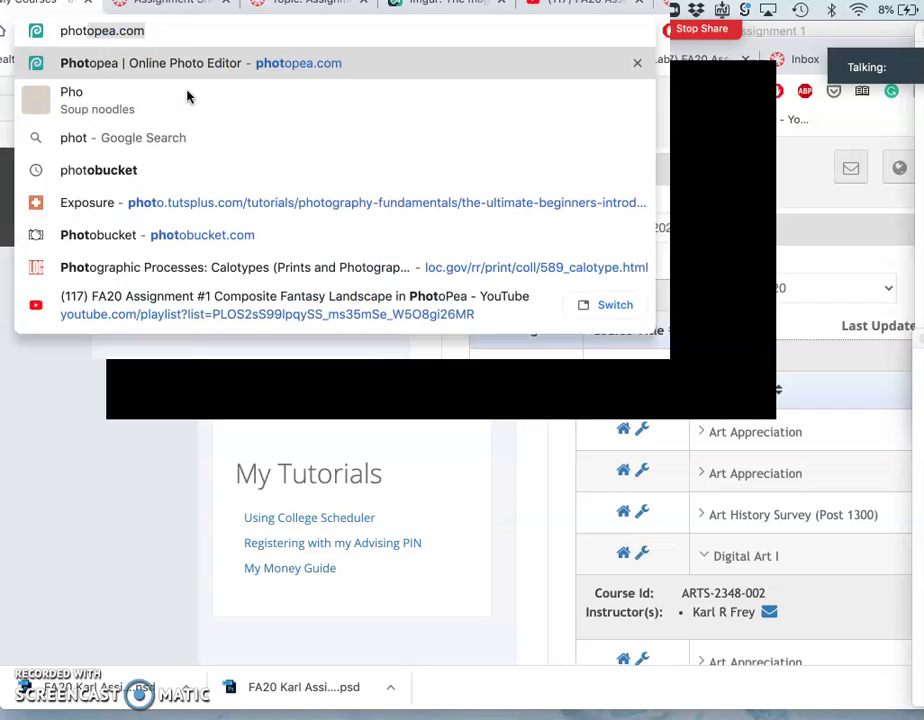
{"action": "key", "text": "Return"}
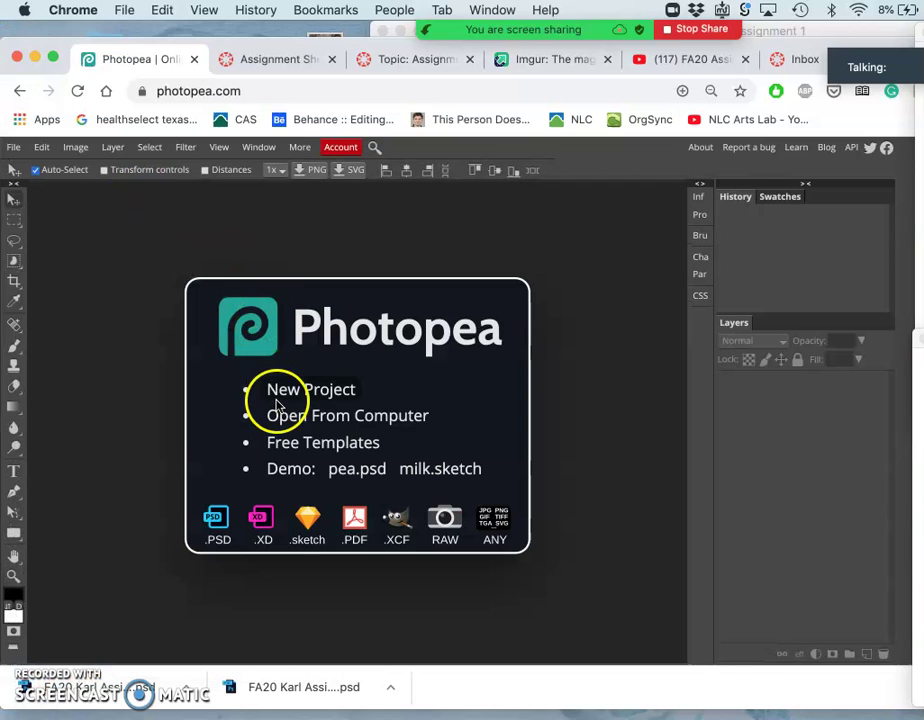
Step: Open the green-tagged composite PSD from the Assignment 1 folder
{"action": "left_click", "coordinate": [283, 413]}
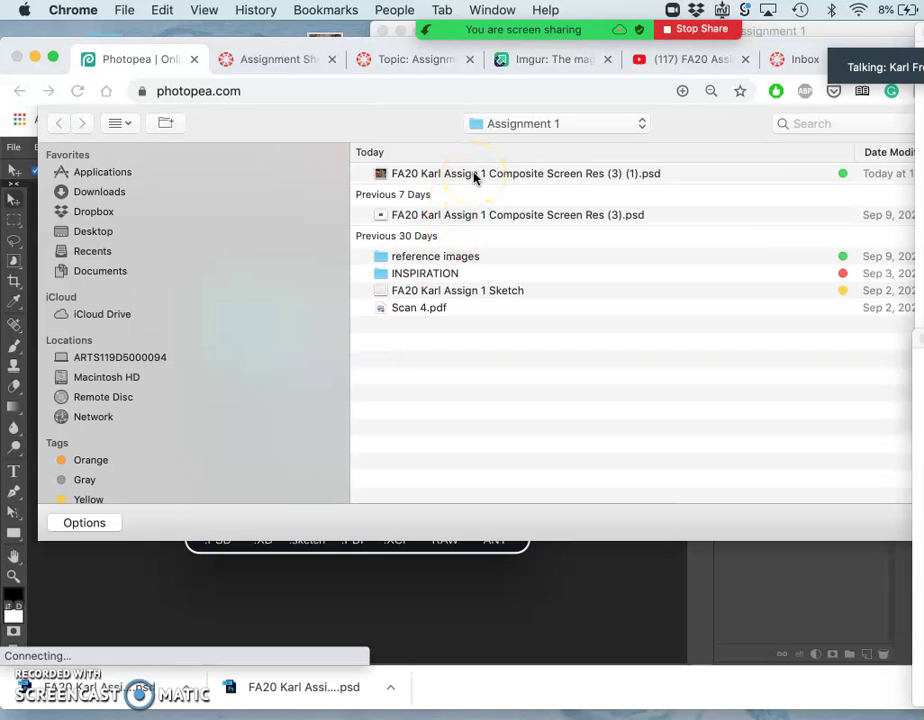
{"action": "left_click", "coordinate": [624, 175]}
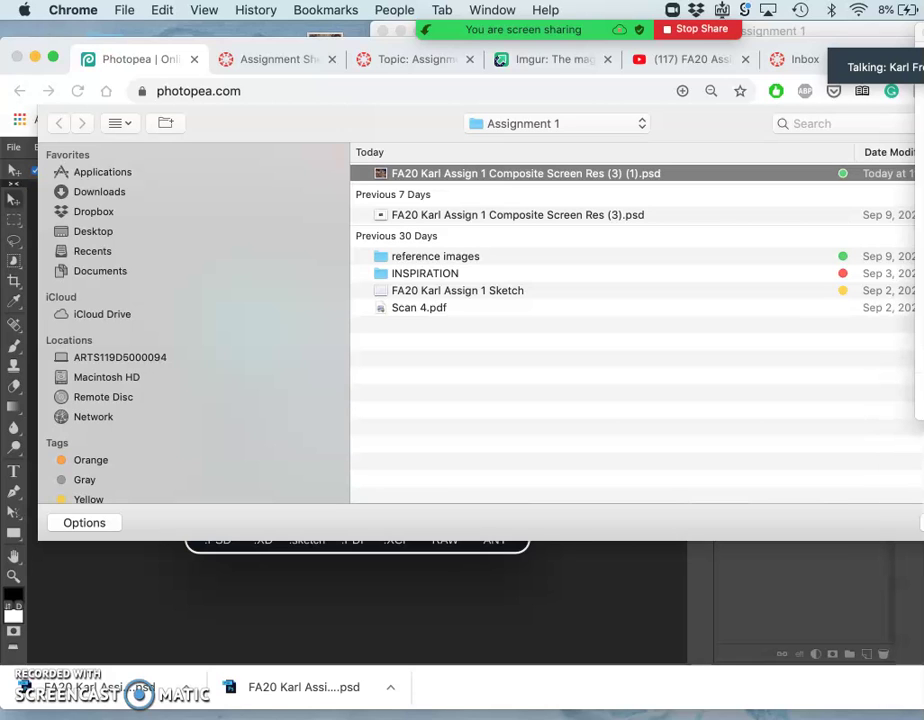
{"action": "key", "text": "Return"}
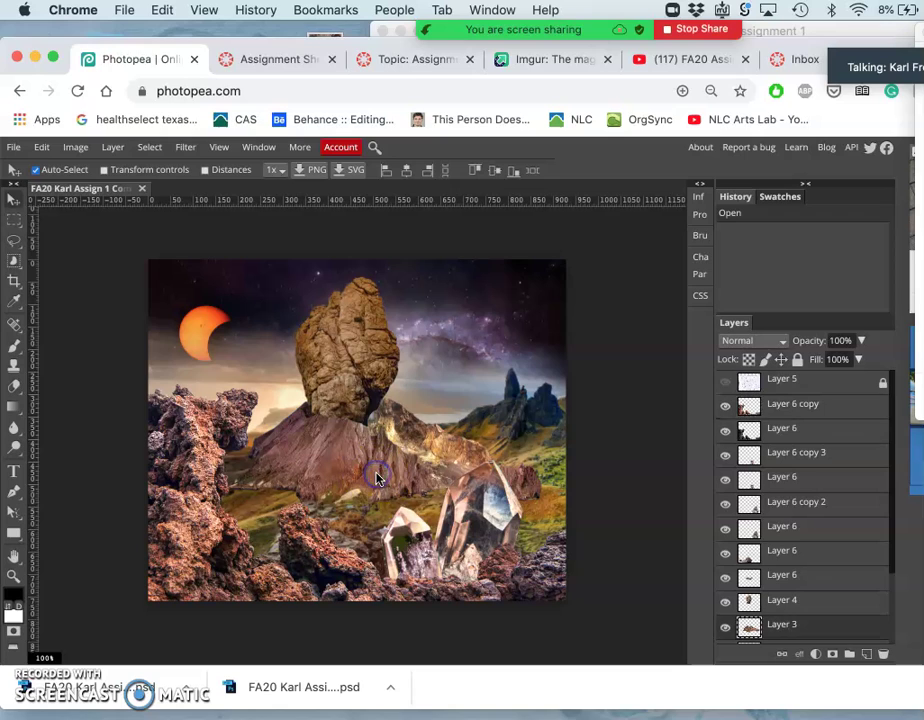
Step: Toggle Layer 3 off and on repeatedly to examine what the mountain layer contributes to the composite
{"action": "left_click", "coordinate": [730, 625]}
{"action": "left_click", "coordinate": [727, 626]}
{"action": "left_click", "coordinate": [727, 626]}
{"action": "left_click", "coordinate": [727, 626]}
{"action": "left_click", "coordinate": [727, 626]}
{"action": "left_click", "coordinate": [727, 626]}
{"action": "left_click", "coordinate": [727, 626]}
{"action": "left_click", "coordinate": [727, 626]}
{"action": "left_click", "coordinate": [727, 626]}
{"action": "left_click", "coordinate": [727, 626]}
{"action": "left_click", "coordinate": [727, 626]}
{"action": "left_click", "coordinate": [727, 626]}
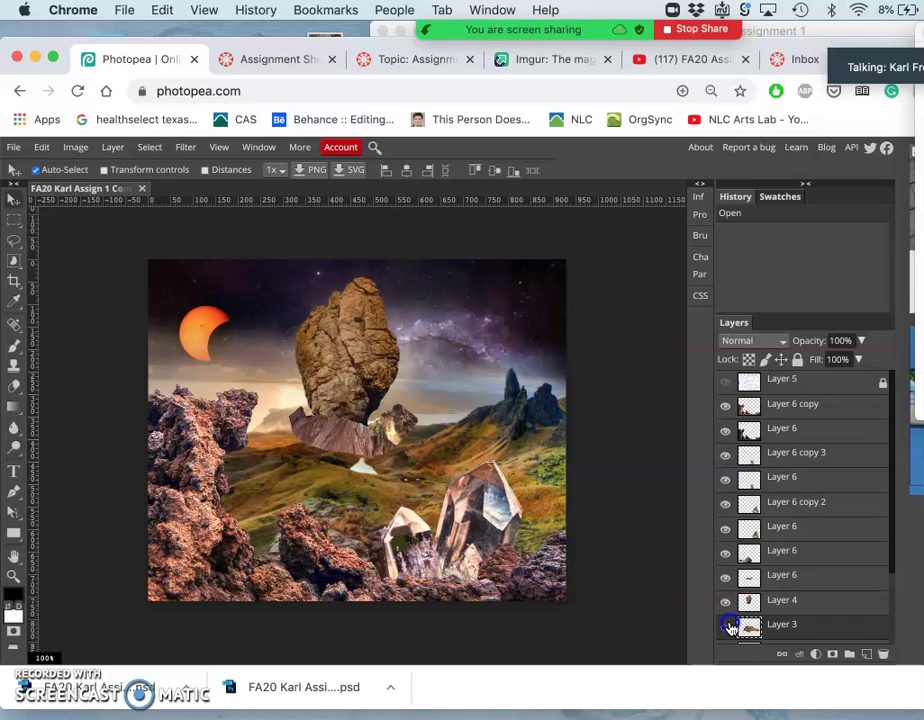
{"action": "left_click", "coordinate": [727, 626]}
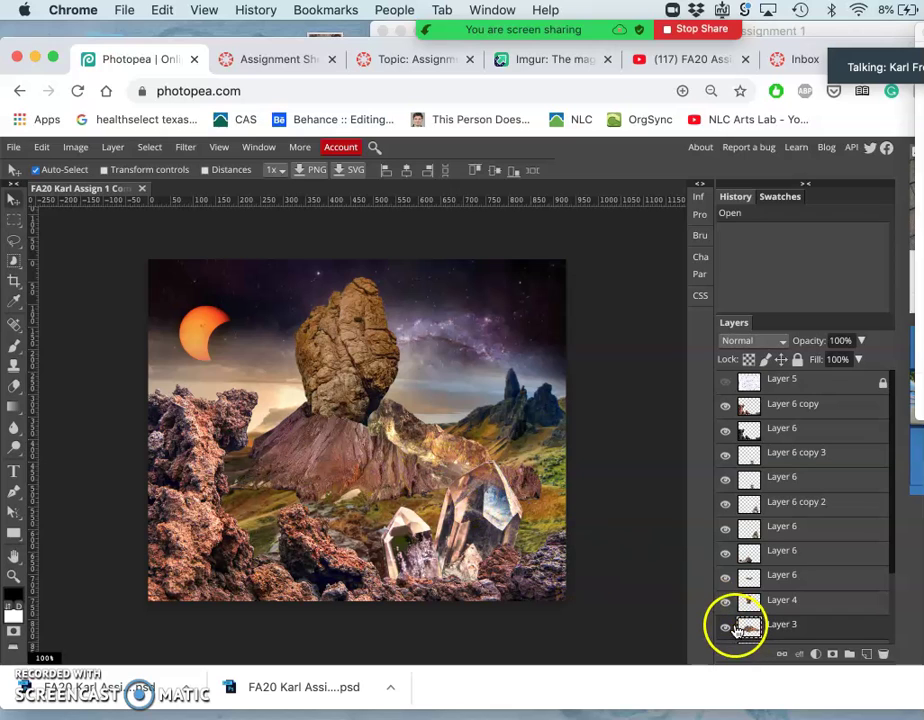
{"action": "left_click", "coordinate": [726, 626]}
{"action": "left_click", "coordinate": [726, 626]}
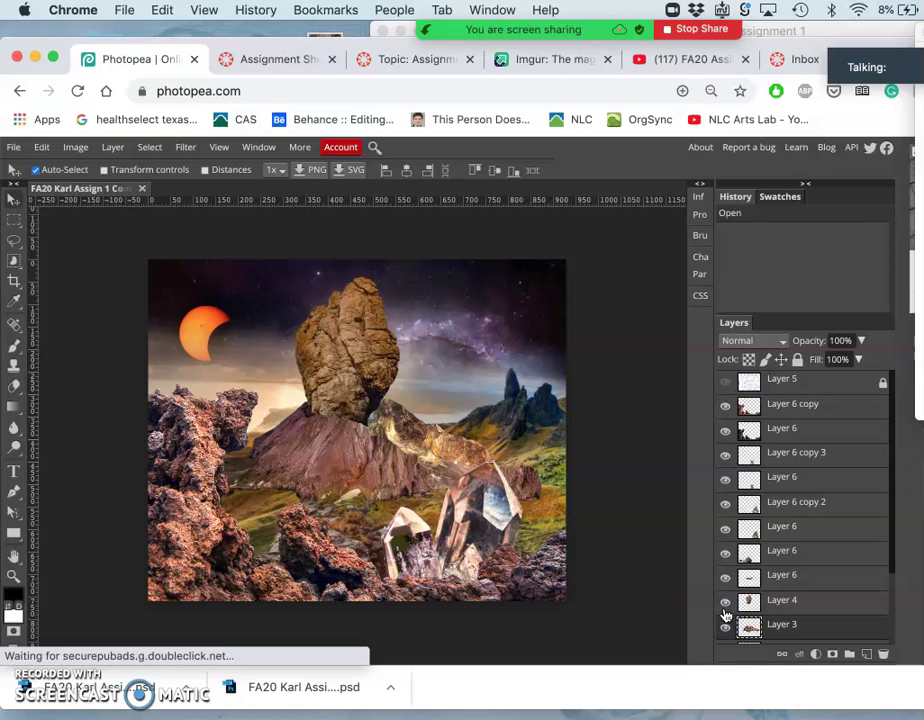
Step: Toggle Layer 4 and the Layer 6 directly above it to examine how the slope piece overlaps the boulder's base
{"action": "left_click", "coordinate": [725, 582]}
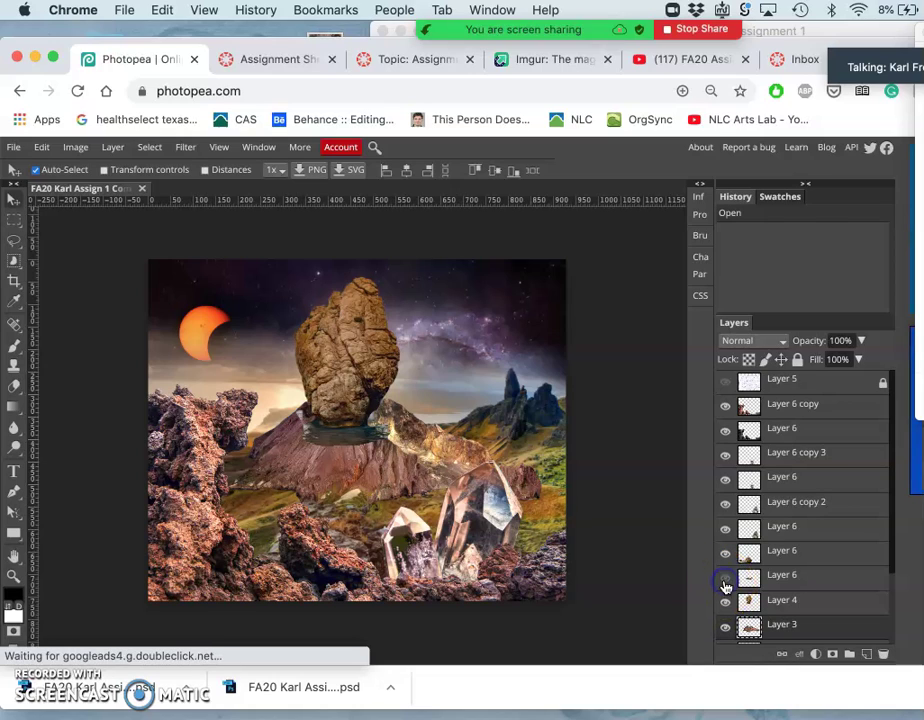
{"action": "left_click", "coordinate": [725, 582]}
{"action": "left_click", "coordinate": [725, 582]}
{"action": "left_click", "coordinate": [725, 582]}
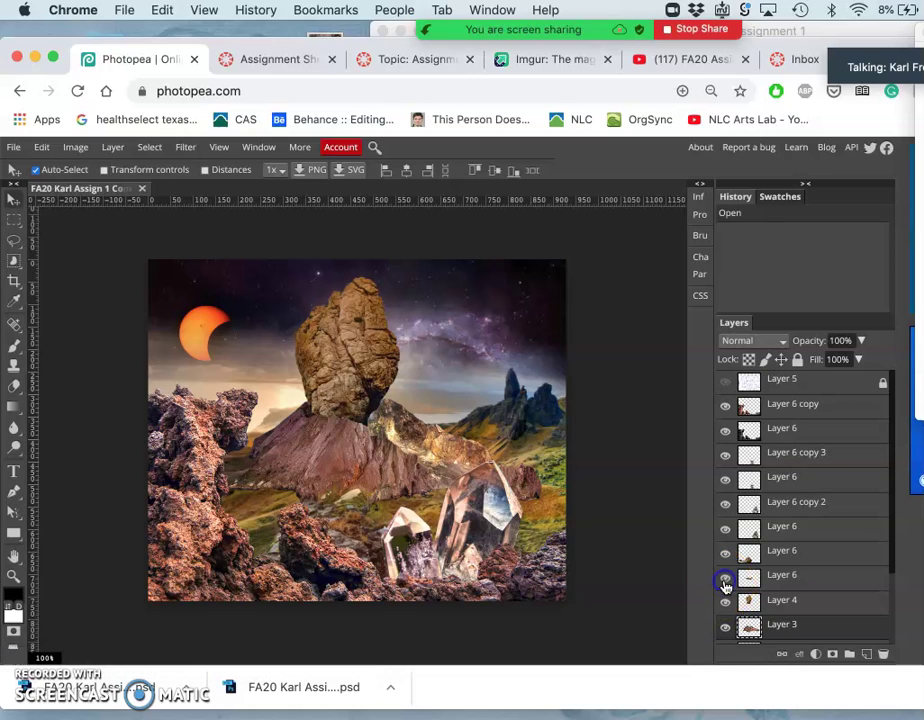
{"action": "left_click", "coordinate": [725, 603]}
{"action": "left_click", "coordinate": [725, 603]}
{"action": "left_click", "coordinate": [725, 603]}
{"action": "left_click", "coordinate": [725, 603]}
{"action": "left_click", "coordinate": [725, 603]}
{"action": "left_click", "coordinate": [725, 603]}
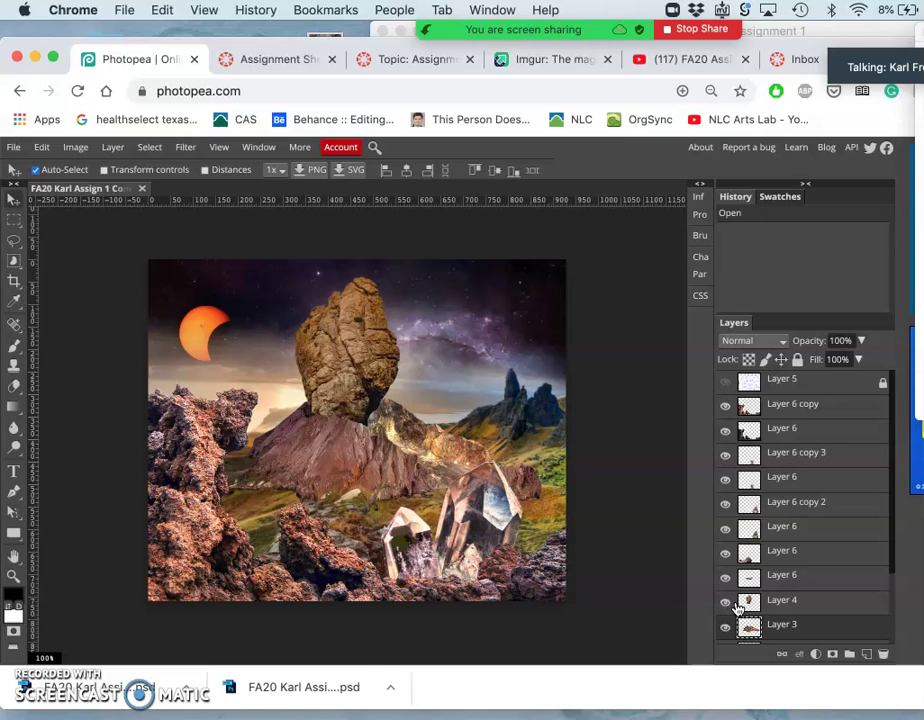
{"action": "left_click_drag", "start_coordinate": [785, 605], "coordinate": [731, 590]}
{"action": "left_click", "coordinate": [726, 580]}
{"action": "left_click", "coordinate": [726, 580]}
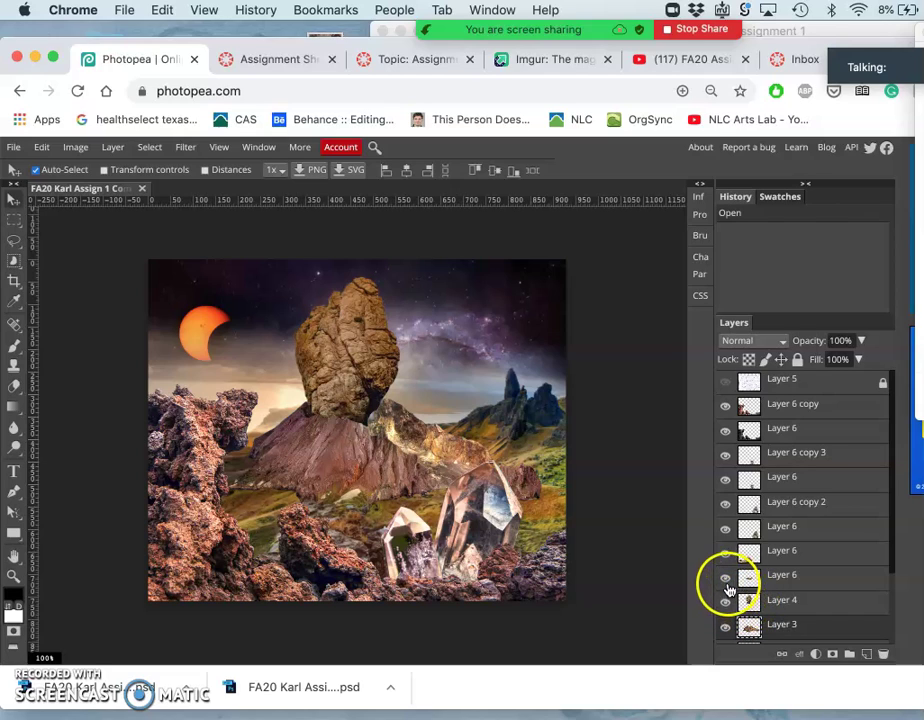
Step: Select the Layer 6 directly above Layer 4 and examine its edge against the boulder's base at 400% zoom
{"action": "left_click", "coordinate": [753, 586]}
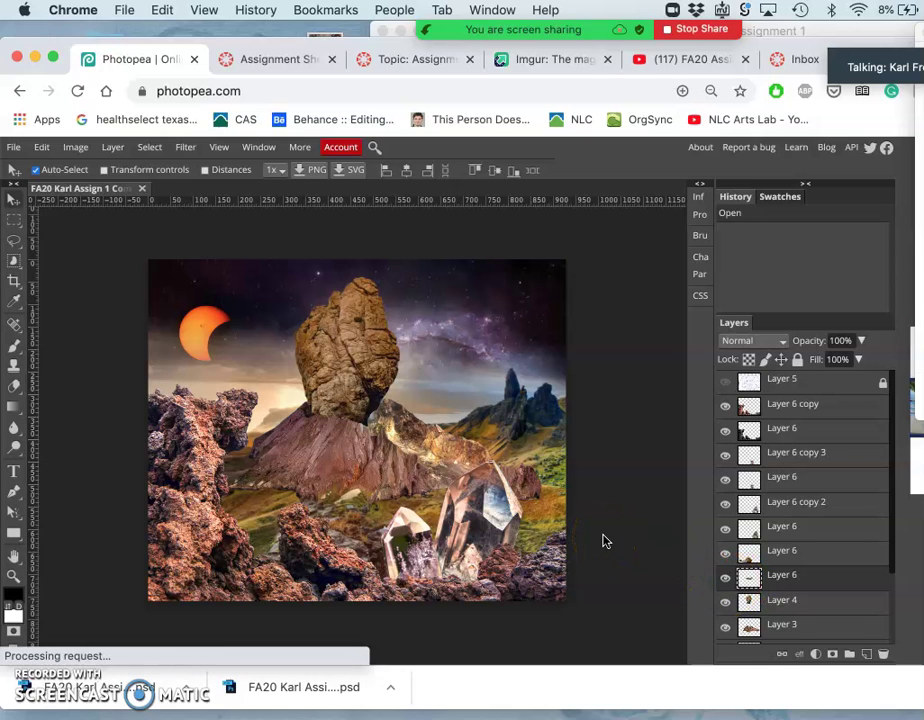
{"action": "key", "text": "super+plus"}
{"action": "key", "text": "super+plus"}
{"action": "key", "text": "super+plus"}
{"action": "key", "text": "super+plus"}
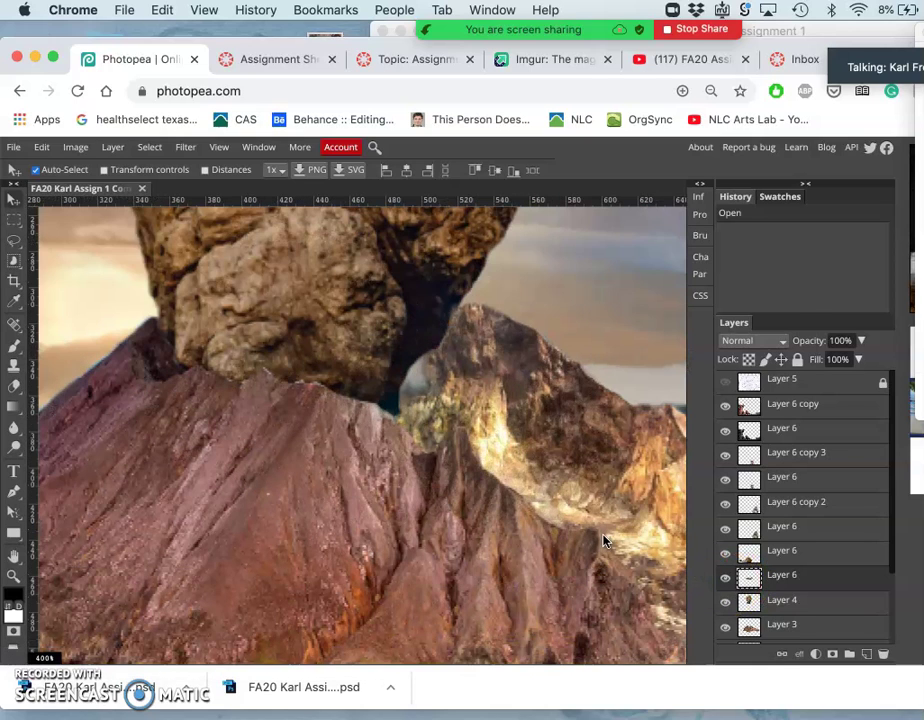
{"action": "left_click_drag", "start_coordinate": [604, 541], "coordinate": [622, 528]}
{"action": "left_click", "coordinate": [726, 579]}
{"action": "left_click", "coordinate": [728, 580]}
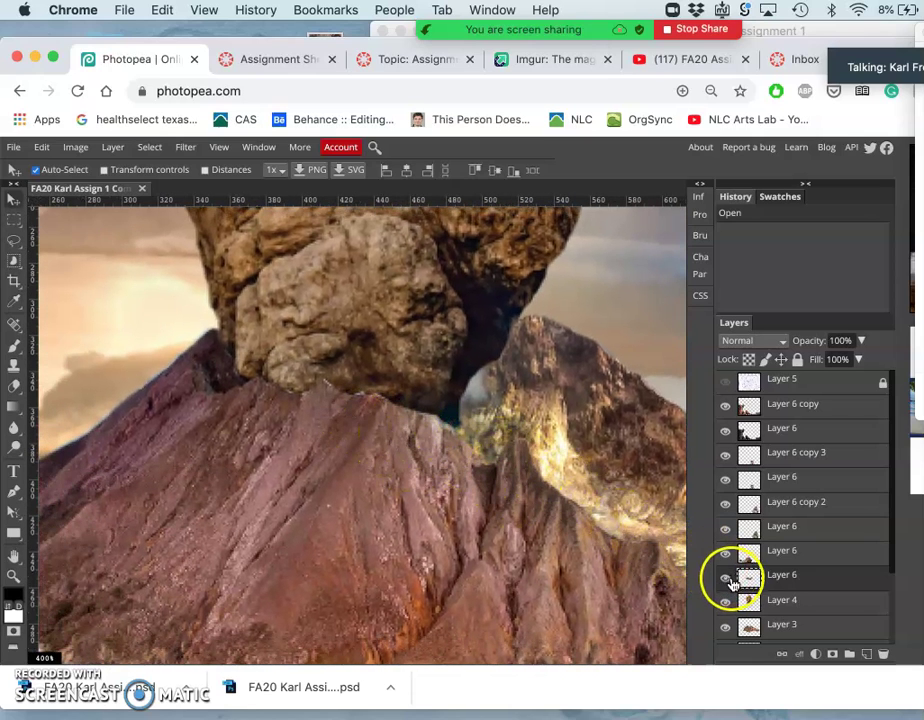
{"action": "left_click", "coordinate": [727, 580]}
{"action": "left_click", "coordinate": [727, 580]}
{"action": "left_click", "coordinate": [727, 580]}
{"action": "left_click", "coordinate": [727, 580]}
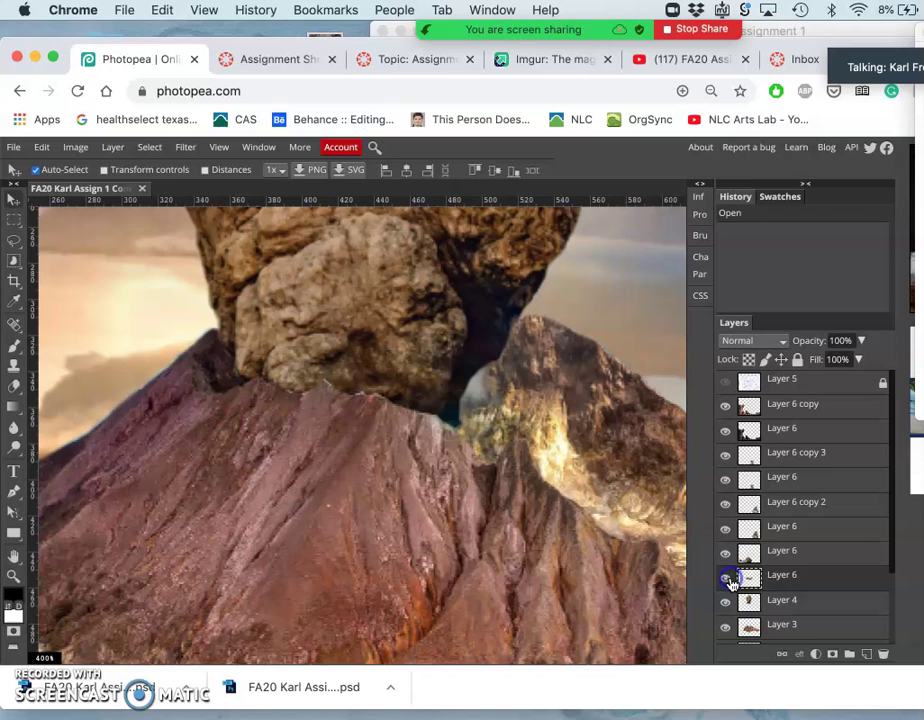
Step: Select the slope piece on Layer 6 by picking its empty surroundings with the Magic Wand at tolerance 10 and inverting the selection
{"action": "left_click", "coordinate": [15, 262]}
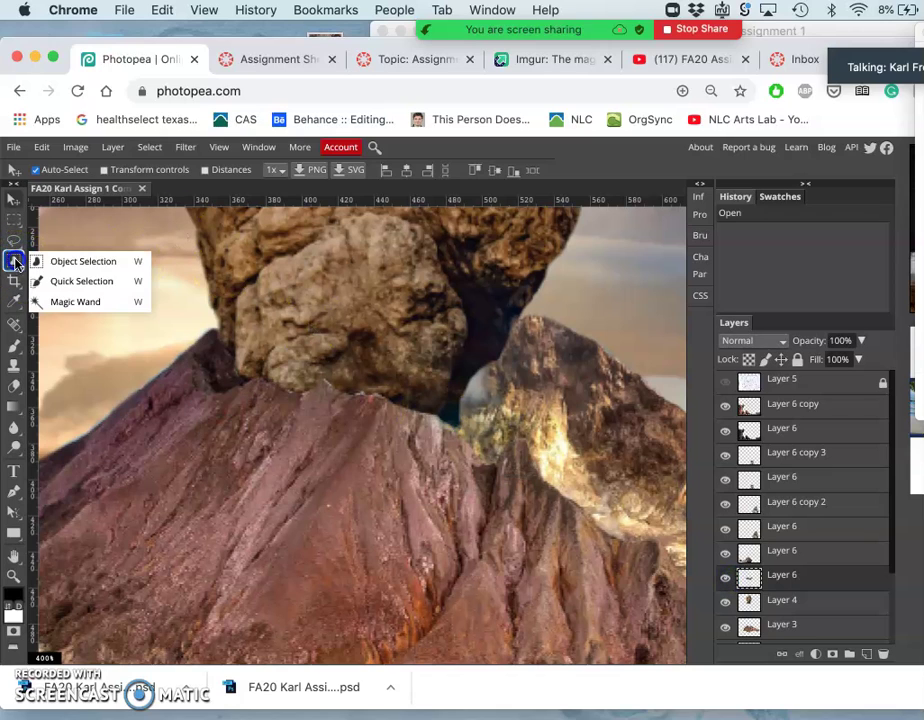
{"action": "left_click", "coordinate": [67, 301]}
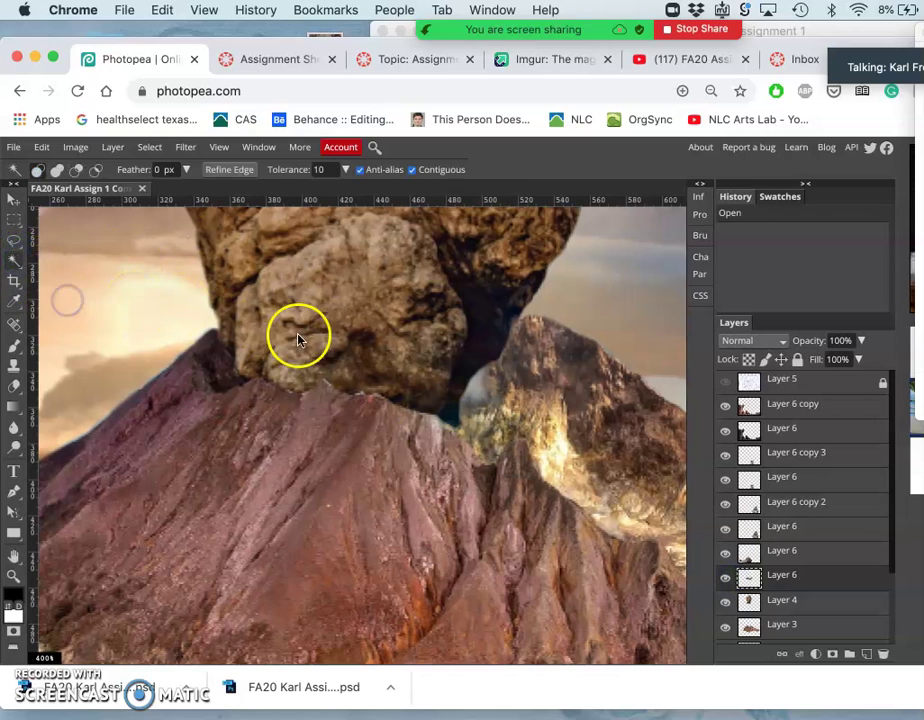
{"action": "left_click", "coordinate": [335, 347]}
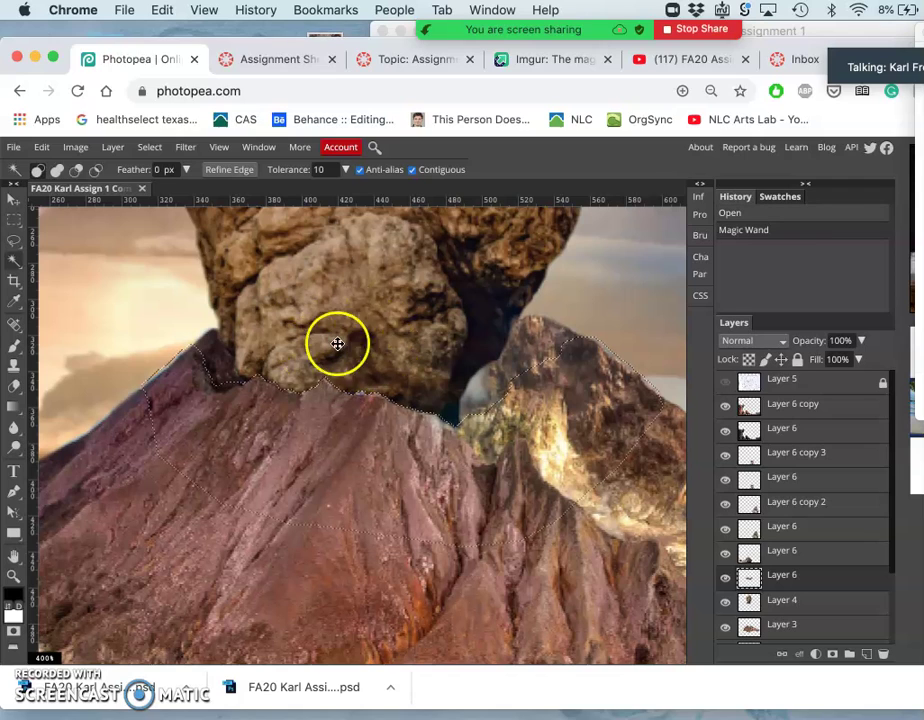
{"action": "left_click", "coordinate": [400, 426]}
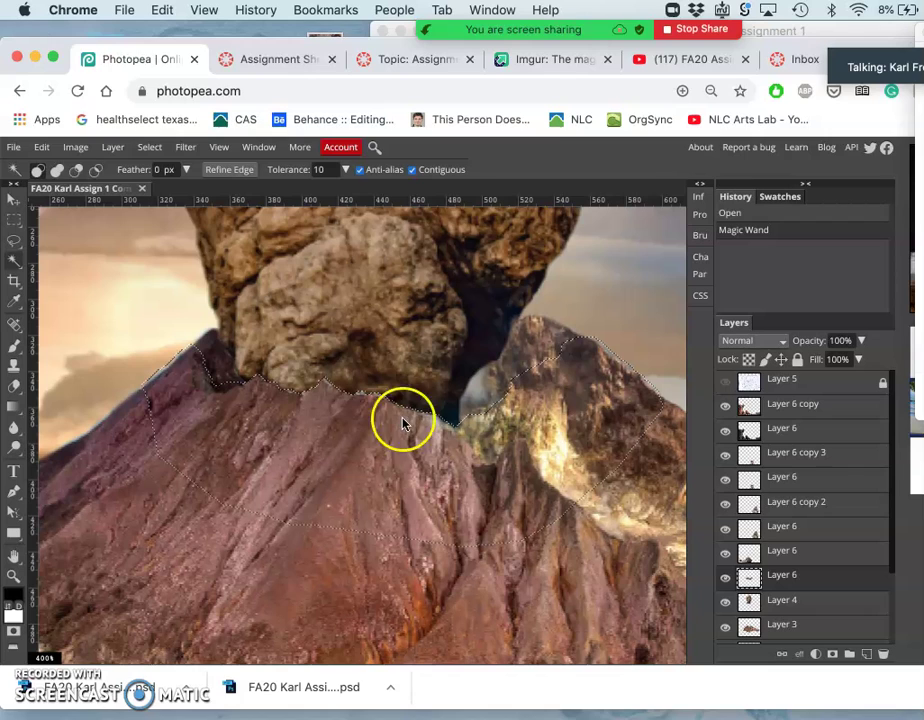
{"action": "left_click", "coordinate": [156, 151]}
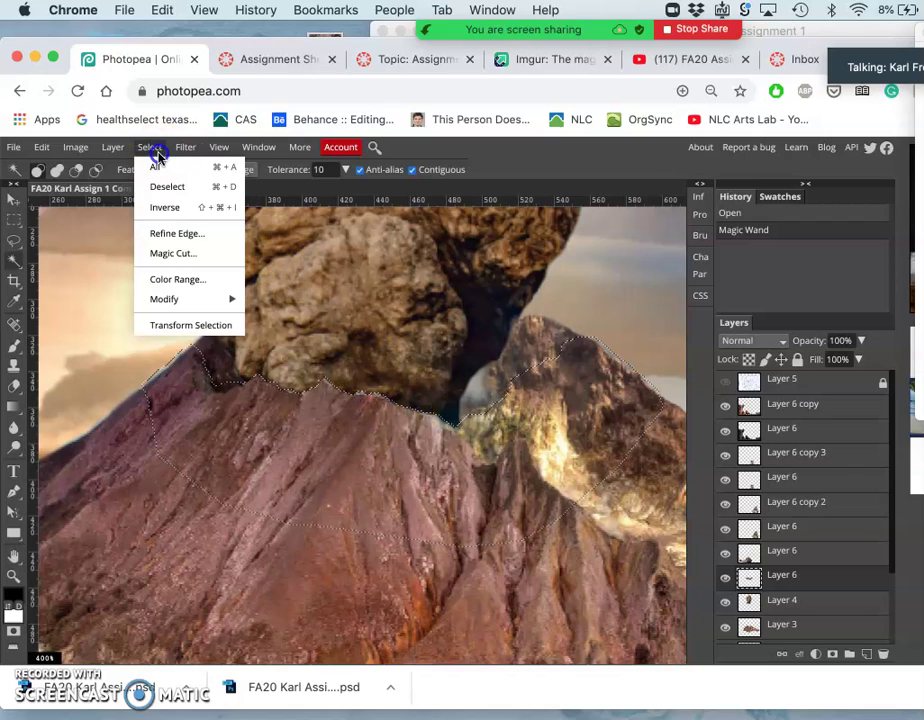
{"action": "left_click", "coordinate": [170, 207]}
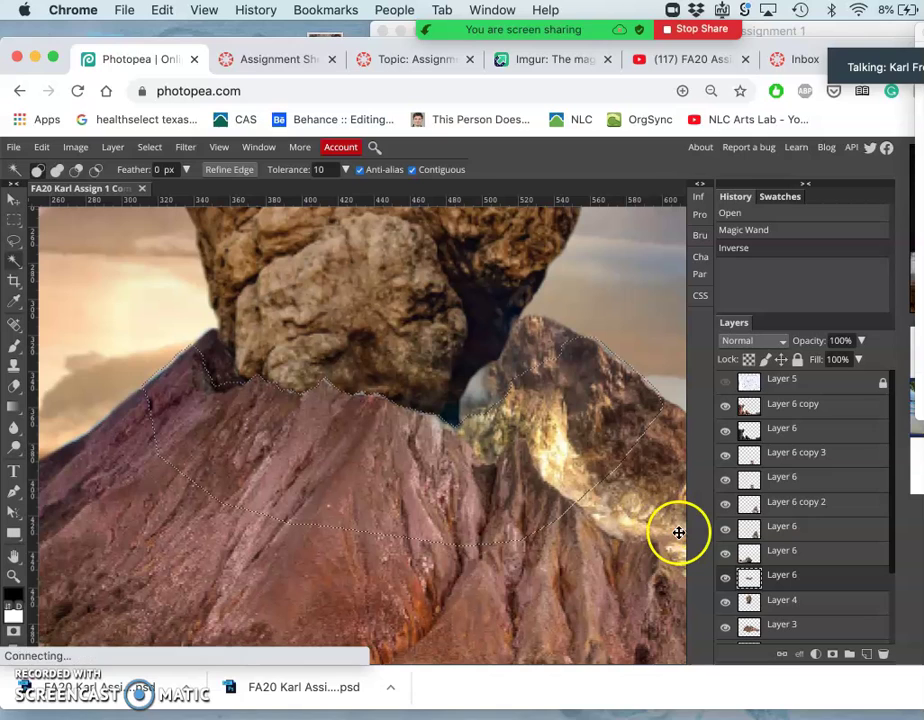
Step: Hide the slope-piece Layer 6 and delete the selected area from the boulder on Layer 4
{"action": "left_click", "coordinate": [784, 602]}
{"action": "left_click", "coordinate": [725, 602]}
{"action": "left_click", "coordinate": [725, 602]}
{"action": "left_click", "coordinate": [787, 606]}
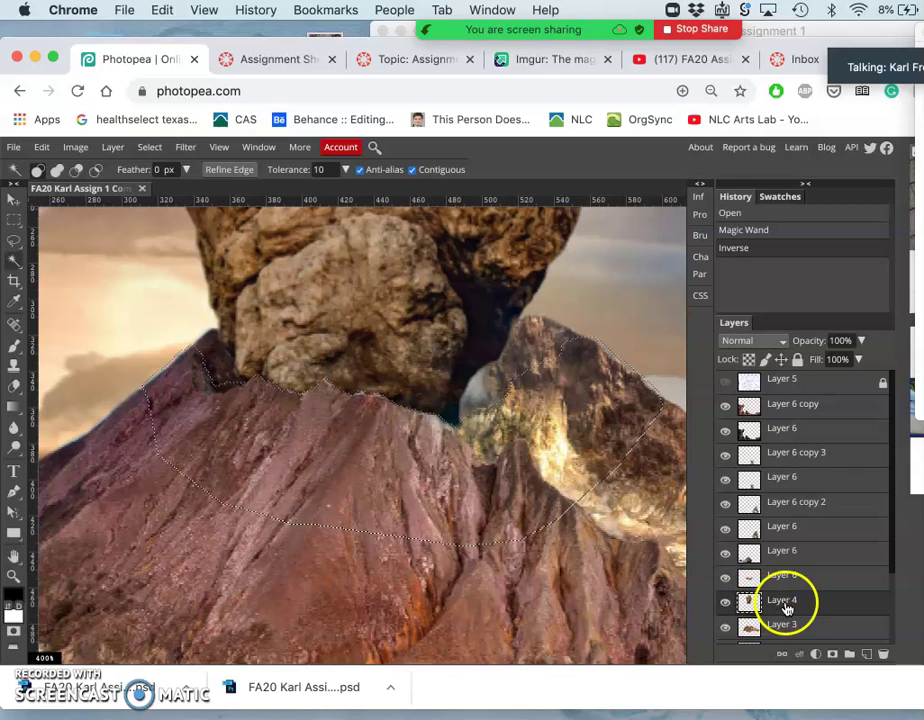
{"action": "left_click", "coordinate": [725, 578]}
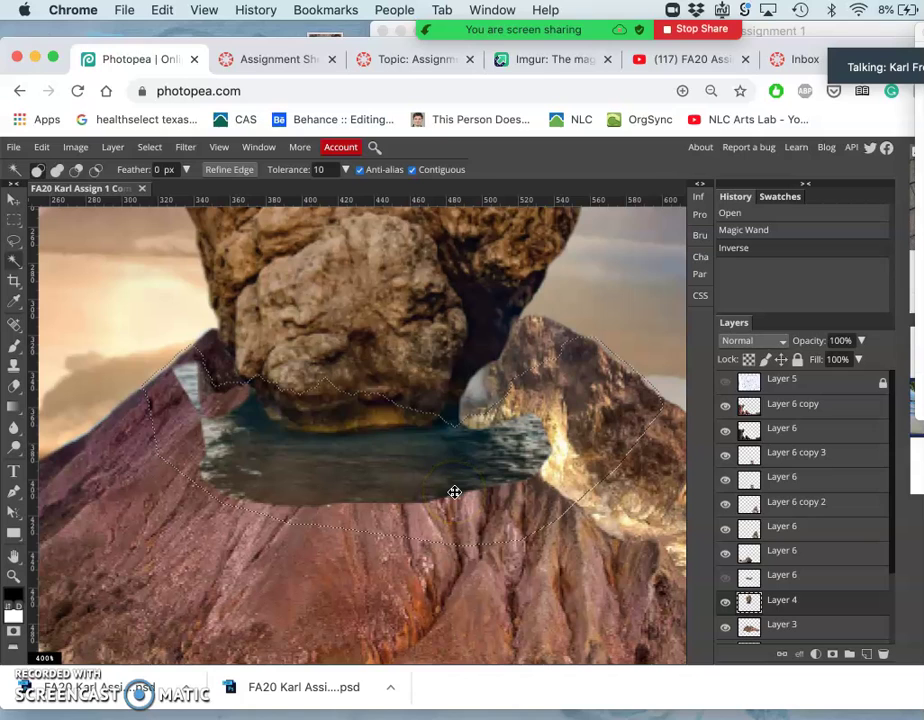
{"action": "key", "text": "Delete"}
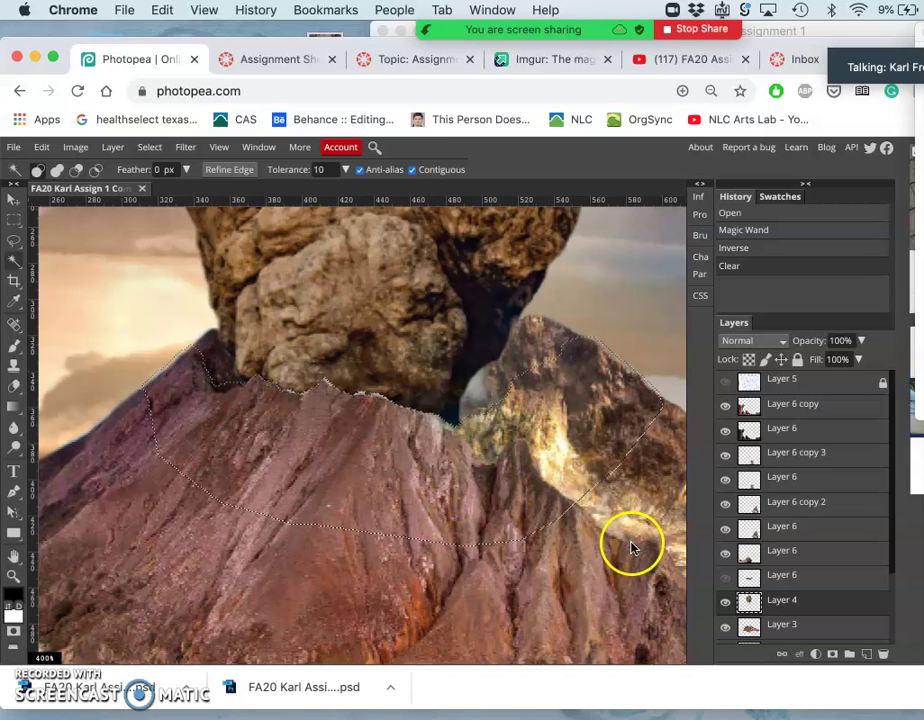
Step: Toggle Layer 4's visibility to check the trimmed boulder base against the mountain's crater rim
{"action": "left_click", "coordinate": [726, 601]}
{"action": "left_click", "coordinate": [726, 601]}
{"action": "left_click", "coordinate": [726, 601]}
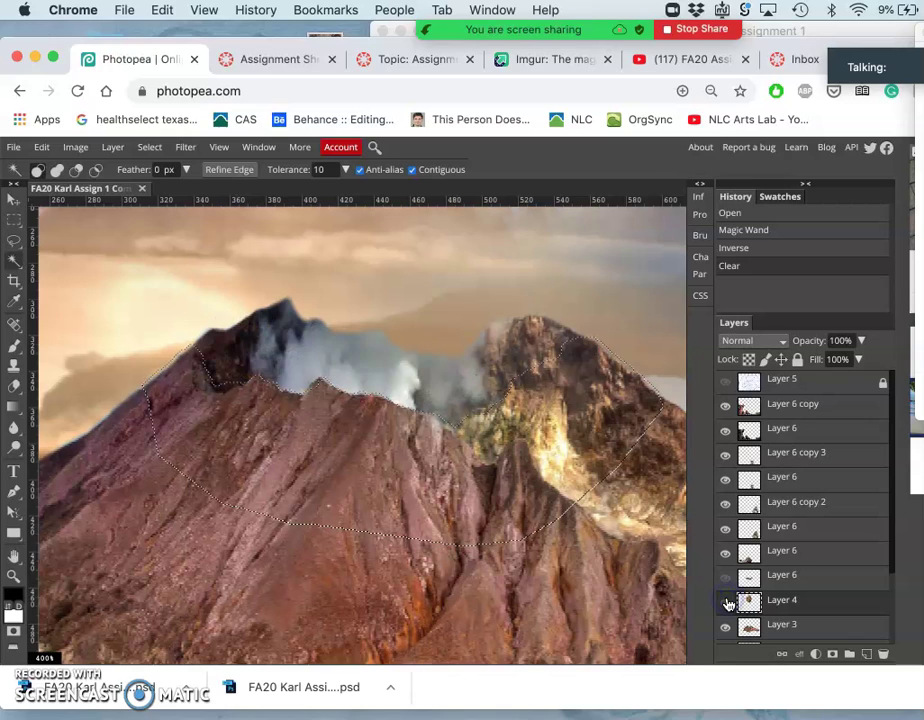
{"action": "left_click", "coordinate": [727, 601]}
{"action": "left_click", "coordinate": [727, 601]}
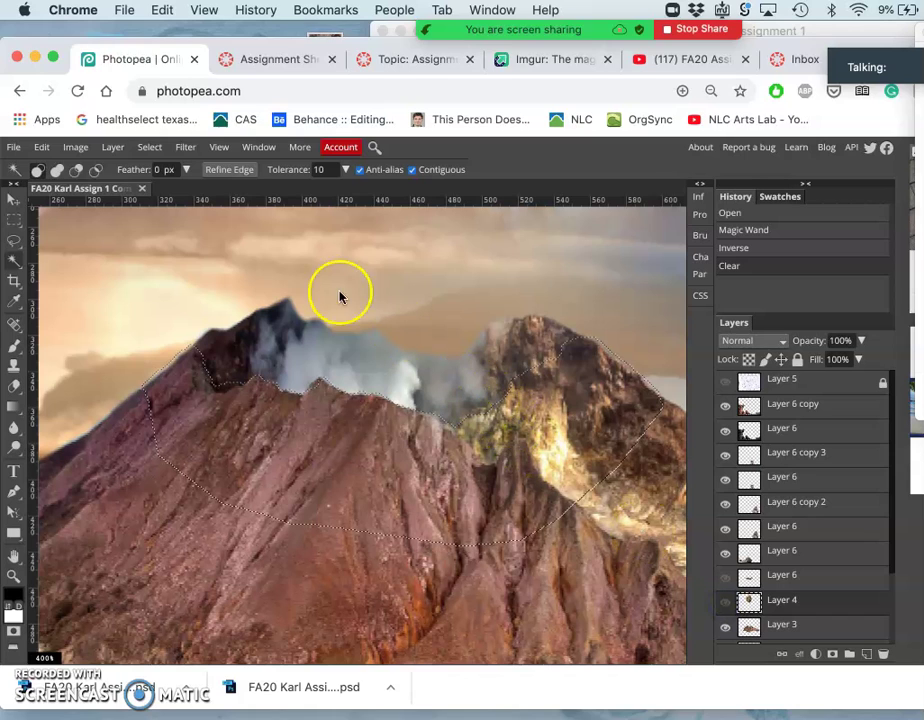
{"action": "left_click", "coordinate": [12, 202]}
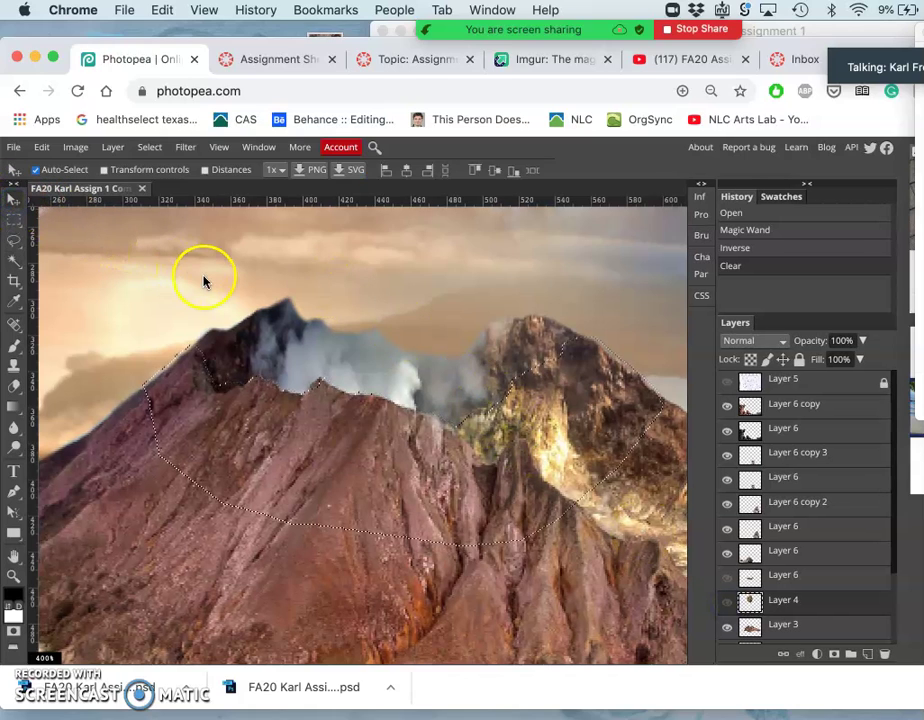
{"action": "left_click", "coordinate": [727, 603]}
{"action": "left_click", "coordinate": [727, 603]}
Step: Clear the selection with the Lasso tool and make the hidden slope-piece Layer 6 visible again
{"action": "left_click", "coordinate": [12, 245]}
{"action": "left_click", "coordinate": [107, 274]}
{"action": "left_click", "coordinate": [297, 365]}
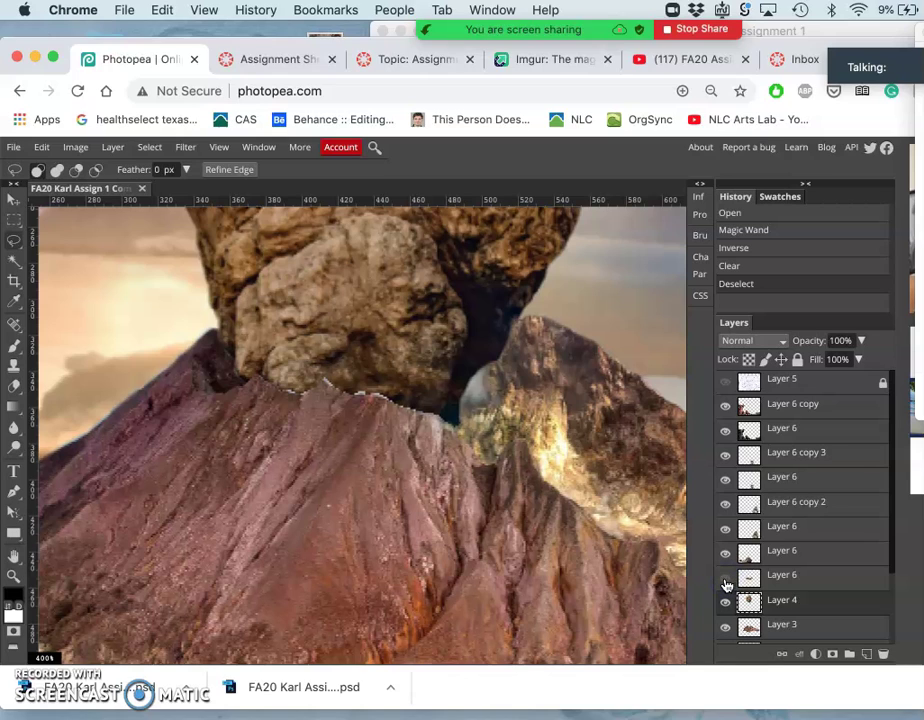
{"action": "left_click", "coordinate": [786, 577]}
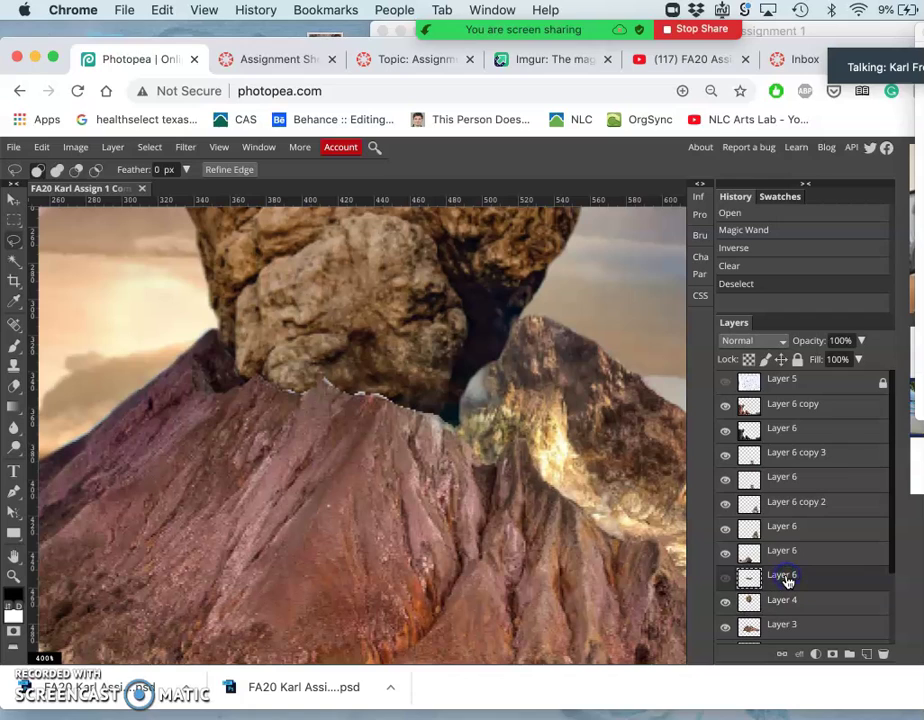
{"action": "left_click", "coordinate": [725, 577]}
{"action": "left_click", "coordinate": [405, 388]}
{"action": "left_click", "coordinate": [722, 553]}
Step: Move the boulder's Layer 4 above the slope-piece Layer 6 and hide that Layer 6
{"action": "left_click", "coordinate": [775, 598]}
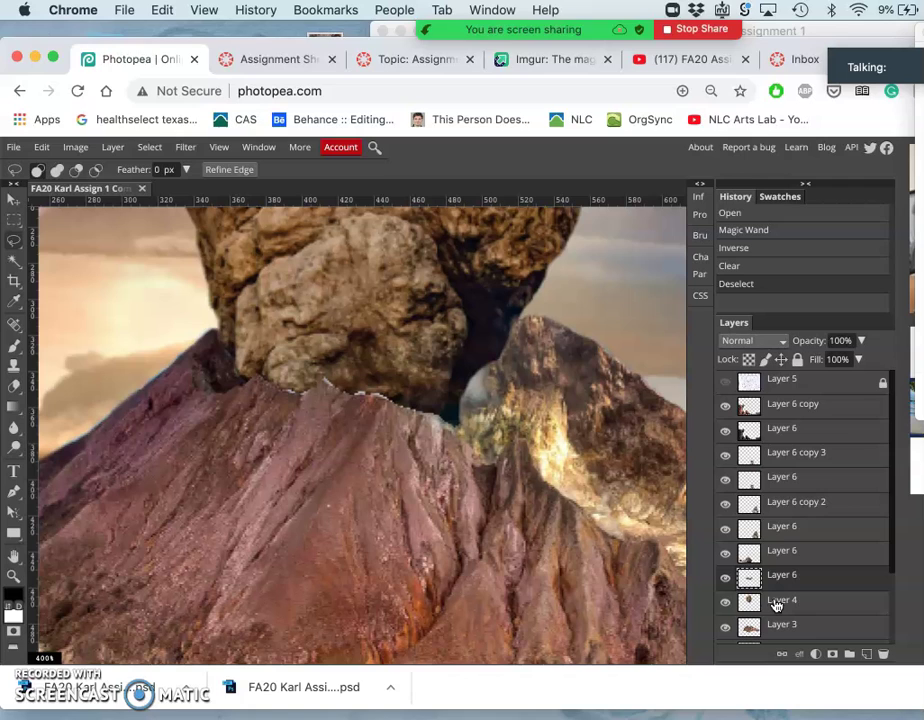
{"action": "left_click_drag", "start_coordinate": [775, 603], "coordinate": [770, 575]}
{"action": "left_click", "coordinate": [726, 602]}
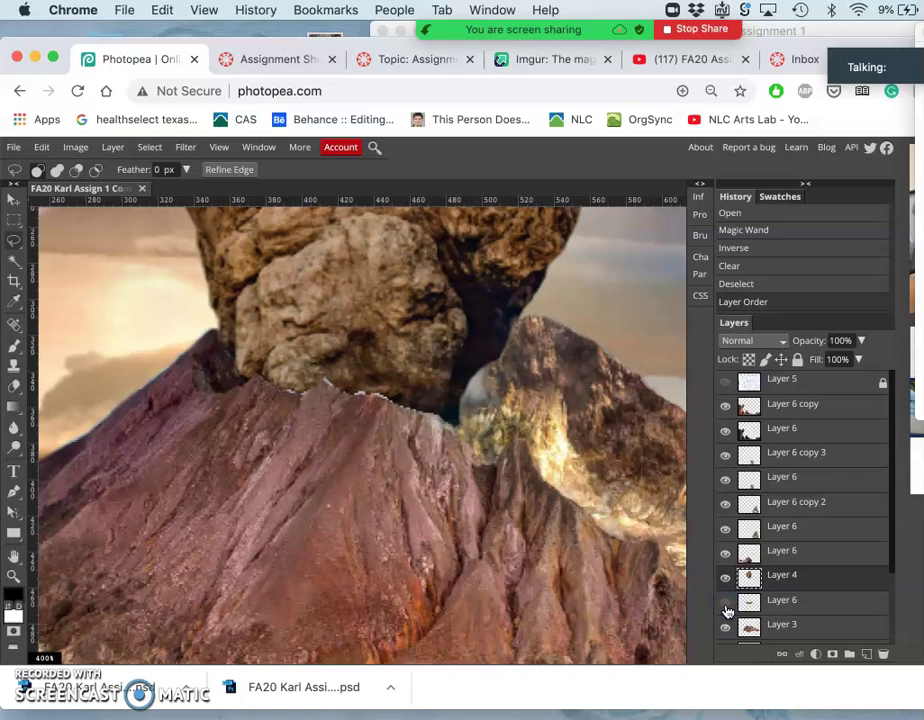
Step: Make the slope-piece Layer 6 below the boulder visible and merge it with the mountain's Layer 3
{"action": "left_click", "coordinate": [769, 606]}
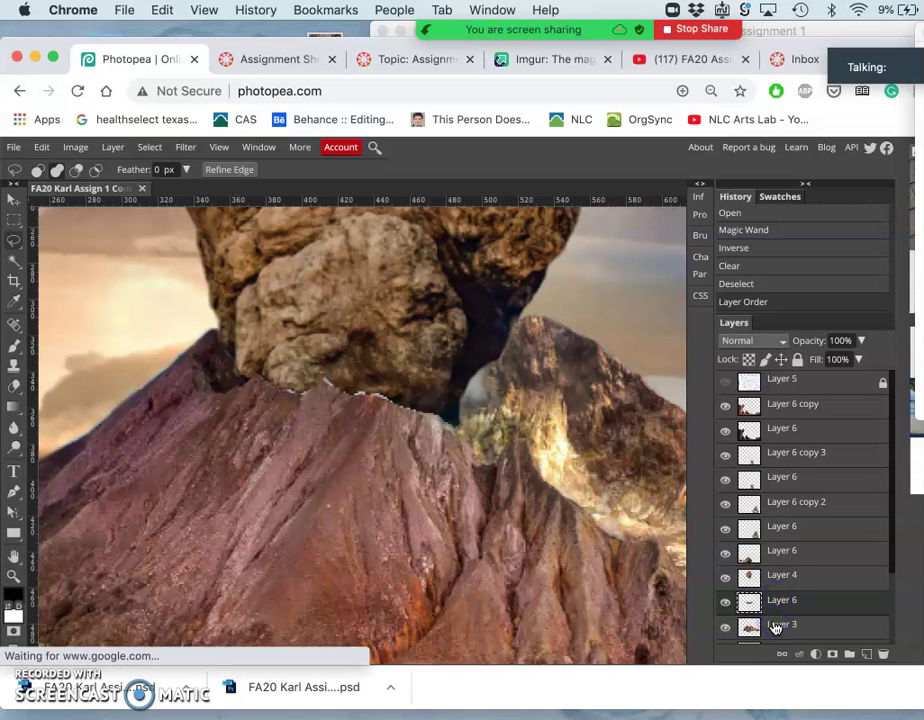
{"action": "left_click", "coordinate": [775, 626]}
{"action": "key", "text": "super+e"}
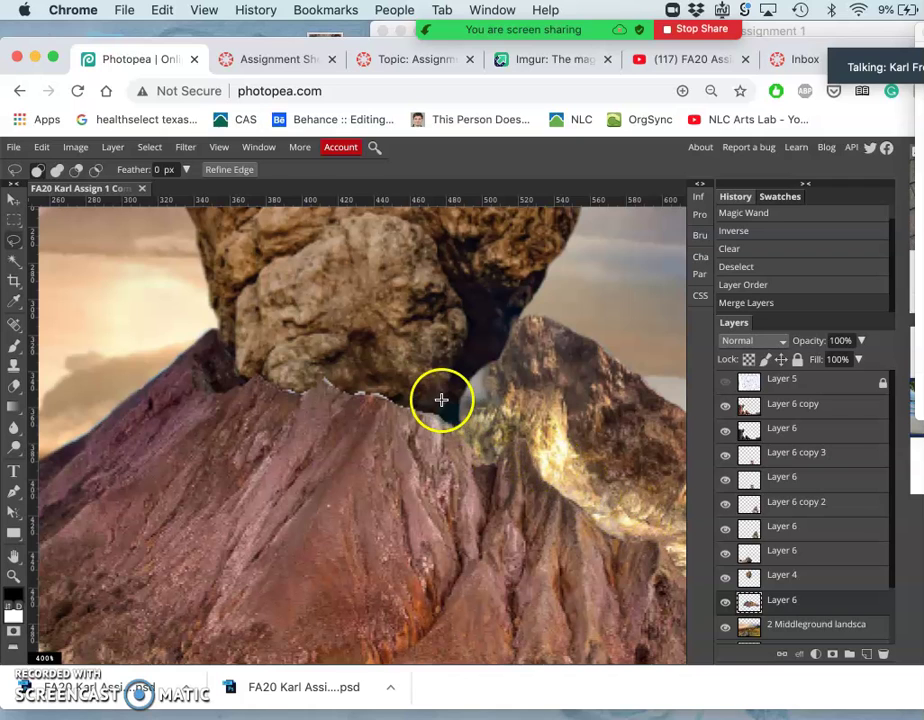
Step: Toggle the merged mountain layer's visibility repeatedly to compare the trimmed boulder base with and without the slope
{"action": "left_click", "coordinate": [725, 601]}
{"action": "left_click", "coordinate": [725, 602]}
{"action": "left_click", "coordinate": [725, 602]}
{"action": "left_click", "coordinate": [725, 602]}
{"action": "left_click", "coordinate": [725, 602]}
{"action": "left_click", "coordinate": [725, 602]}
{"action": "left_click", "coordinate": [725, 602]}
{"action": "left_click", "coordinate": [725, 602]}
{"action": "left_click", "coordinate": [725, 602]}
{"action": "left_click", "coordinate": [725, 602]}
Step: Select the boulder's Layer 4, then toggle the Layer 6 above it and the merged mountain layer below to inspect the trimmed base
{"action": "left_click", "coordinate": [767, 580]}
{"action": "left_click", "coordinate": [586, 497]}
{"action": "left_click", "coordinate": [406, 357]}
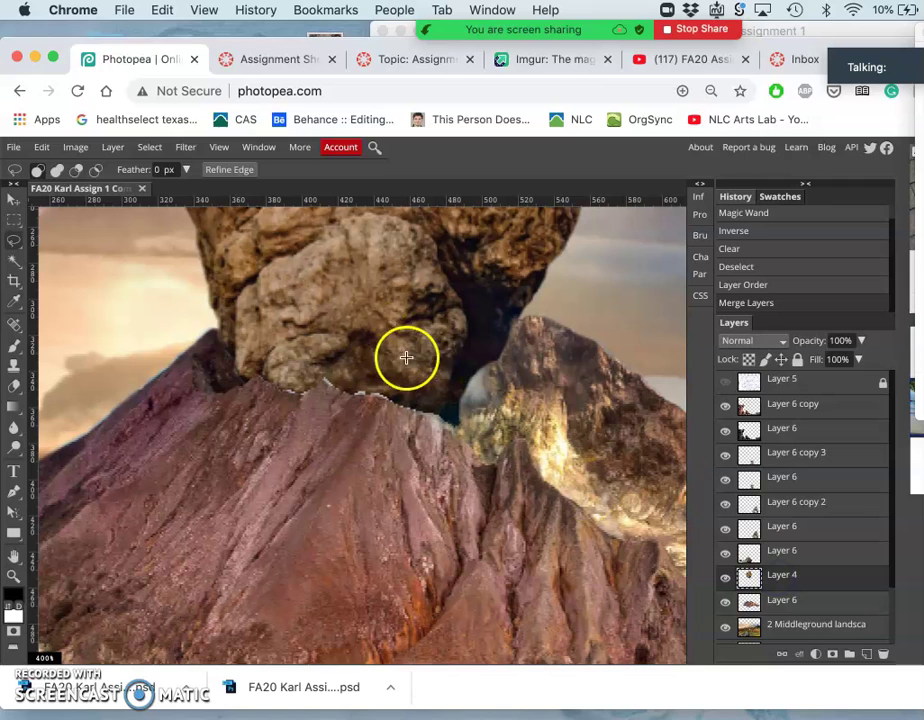
{"action": "left_click", "coordinate": [726, 553]}
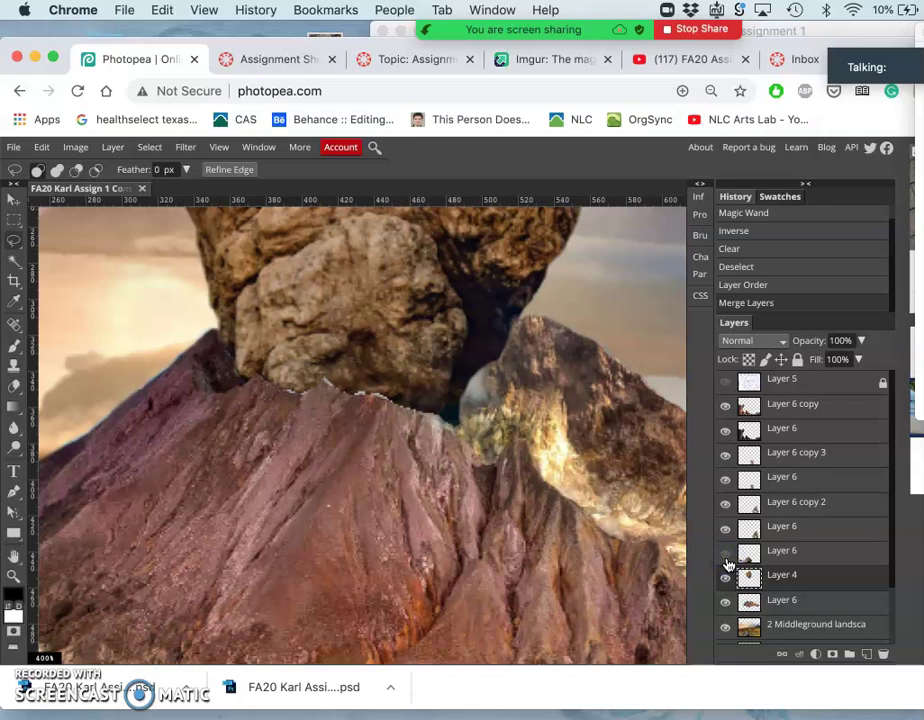
{"action": "left_click", "coordinate": [726, 600]}
{"action": "left_click", "coordinate": [726, 553]}
{"action": "left_click", "coordinate": [726, 603]}
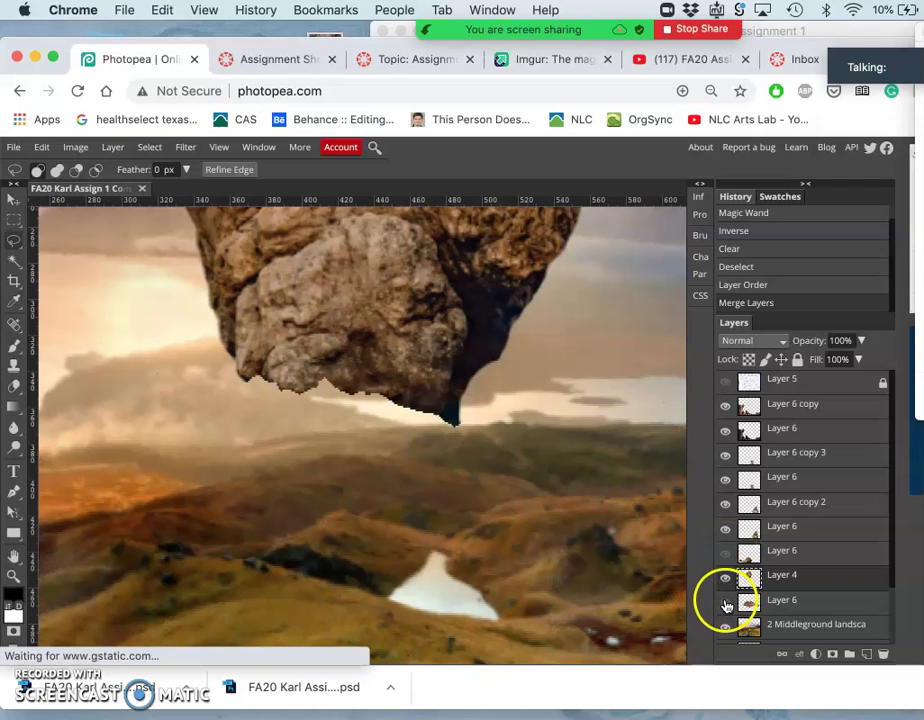
{"action": "left_click", "coordinate": [726, 556]}
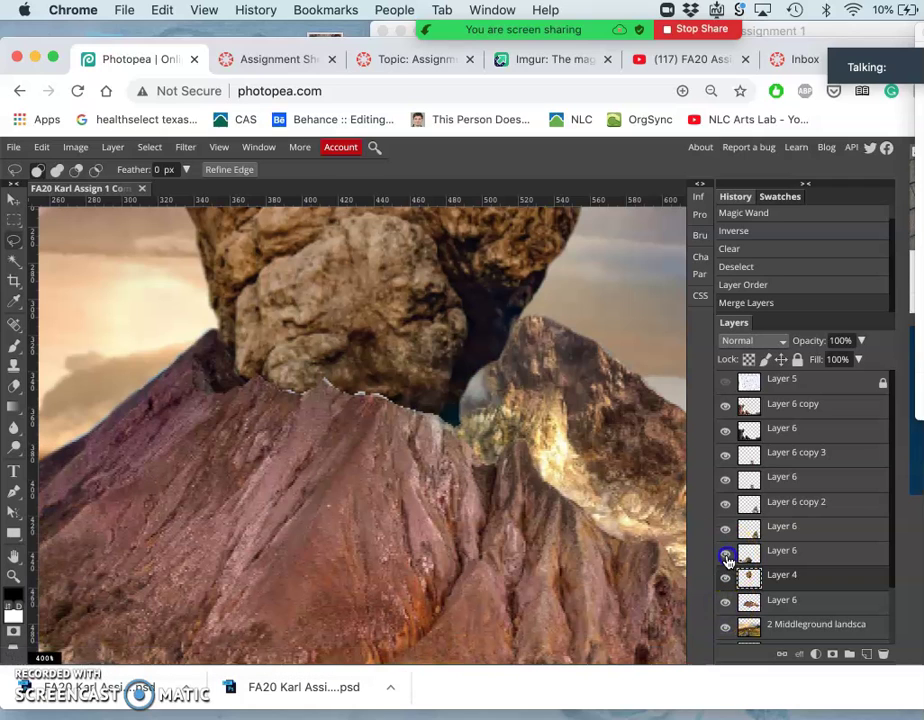